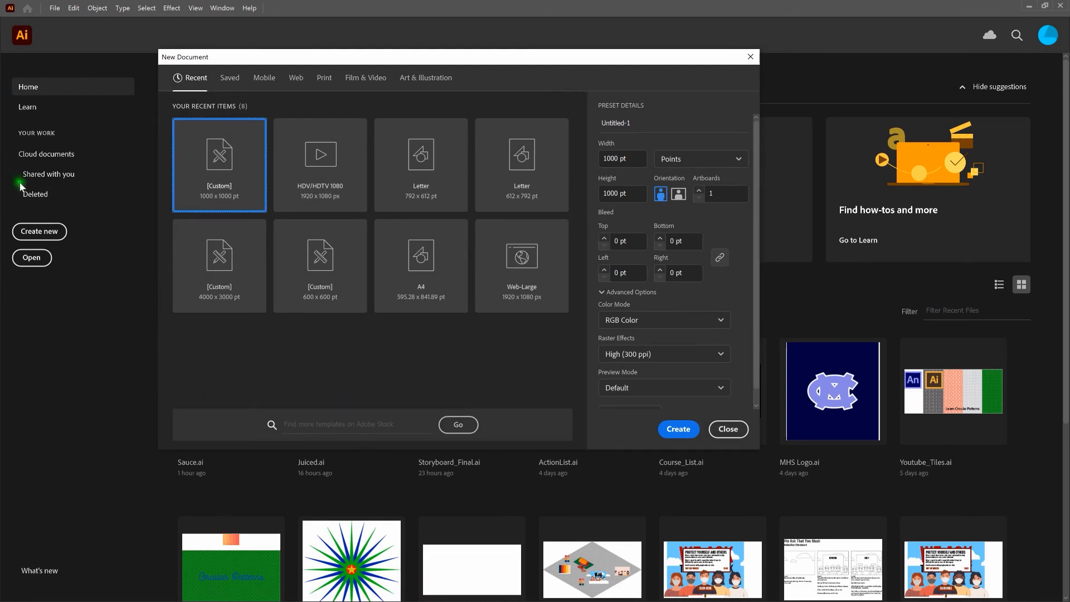
- Create a new 1000 x 1000 pt document in RGB color mode at 300 ppi
click(681, 428)
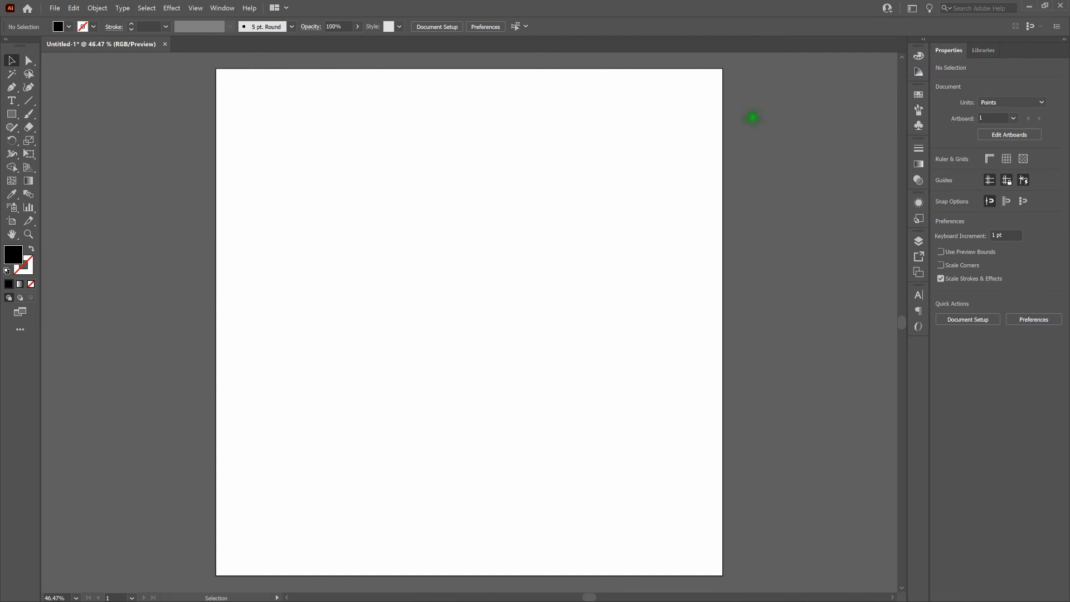
- Check that the Essentials Classic workspace and Smart Guides are active
click(913, 9)
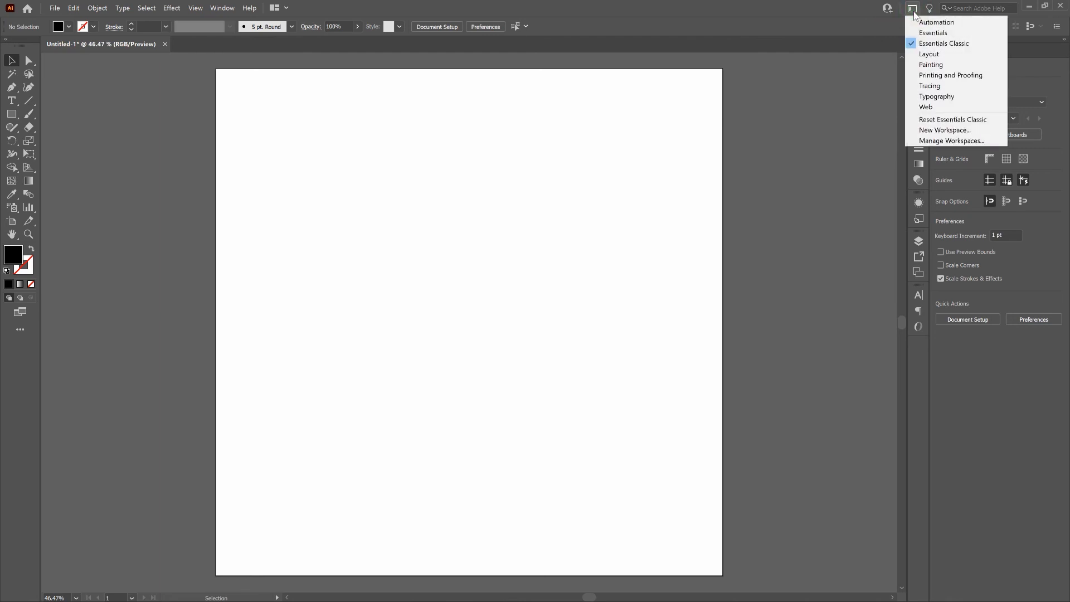
click(935, 46)
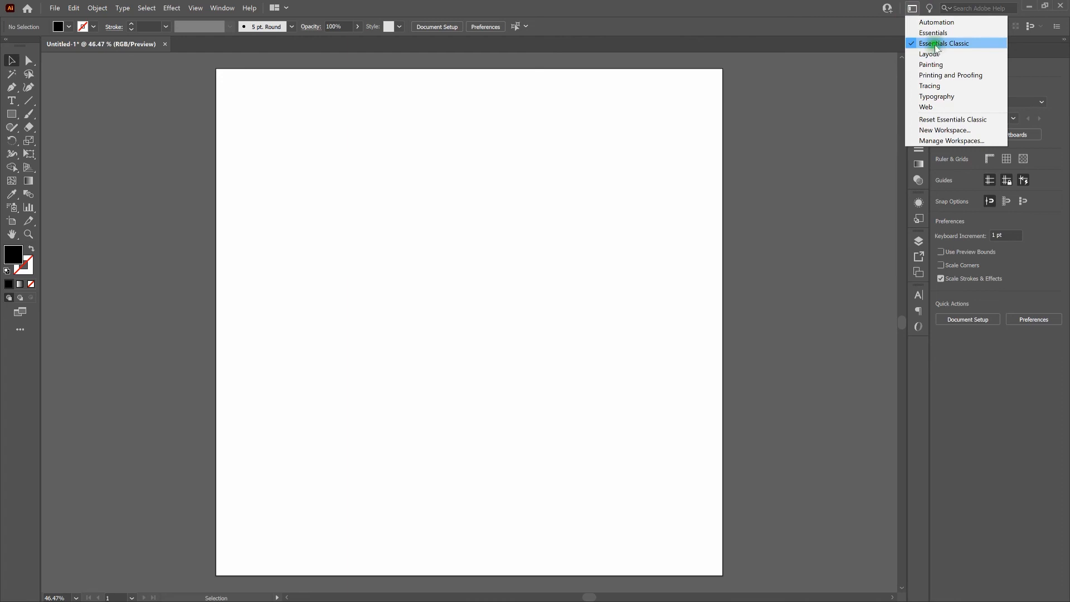
click(799, 7)
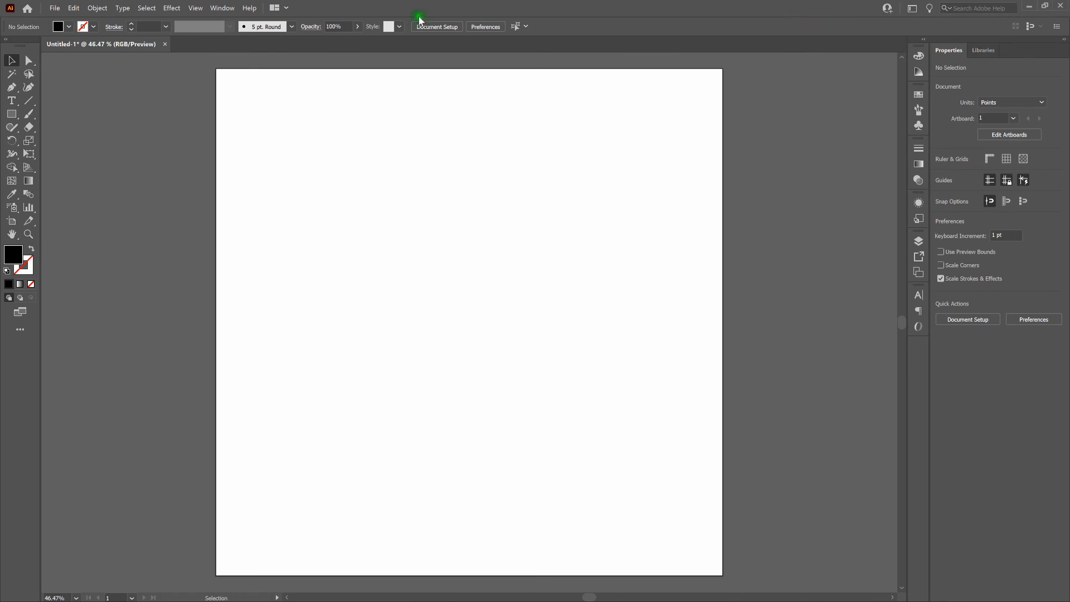
click(195, 8)
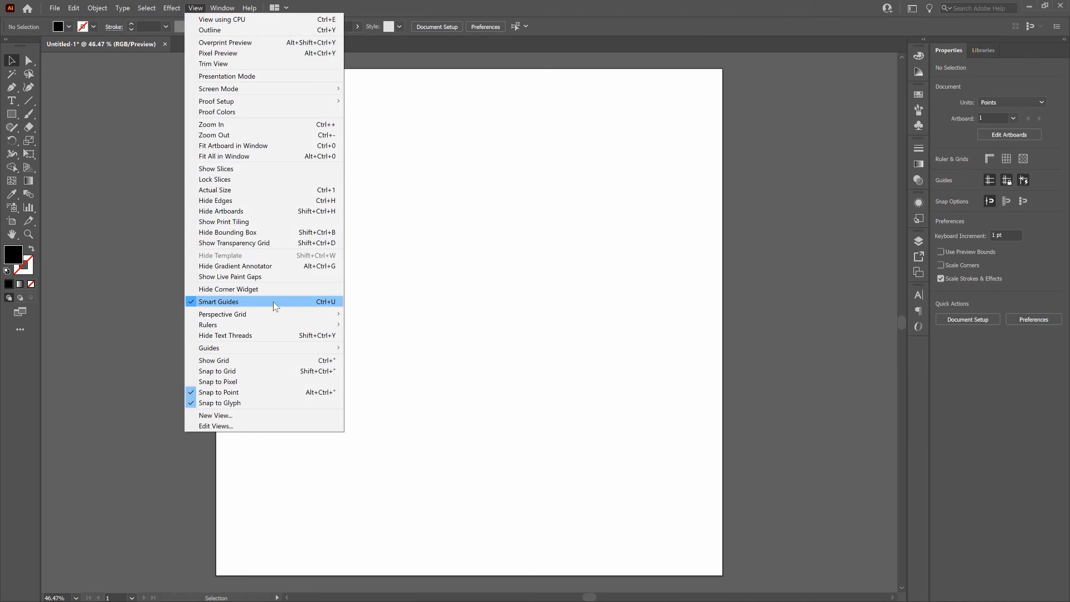
key(ctrl+u)
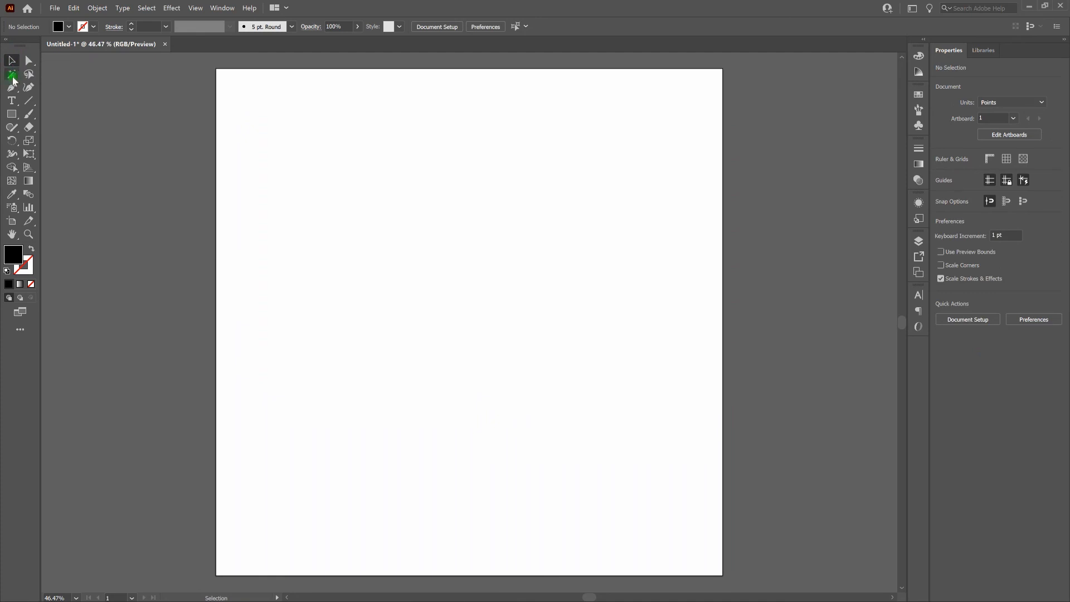
- Create a rectangle 1000 pt wide and 1000 pt high on the artboard
click(12, 114)
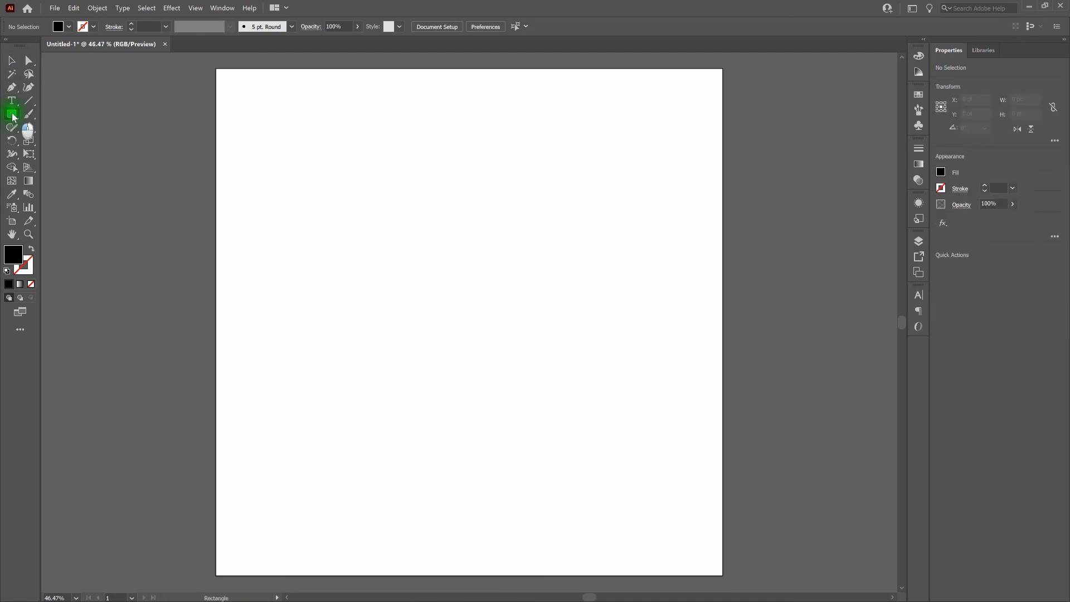
key(m)
click(239, 90)
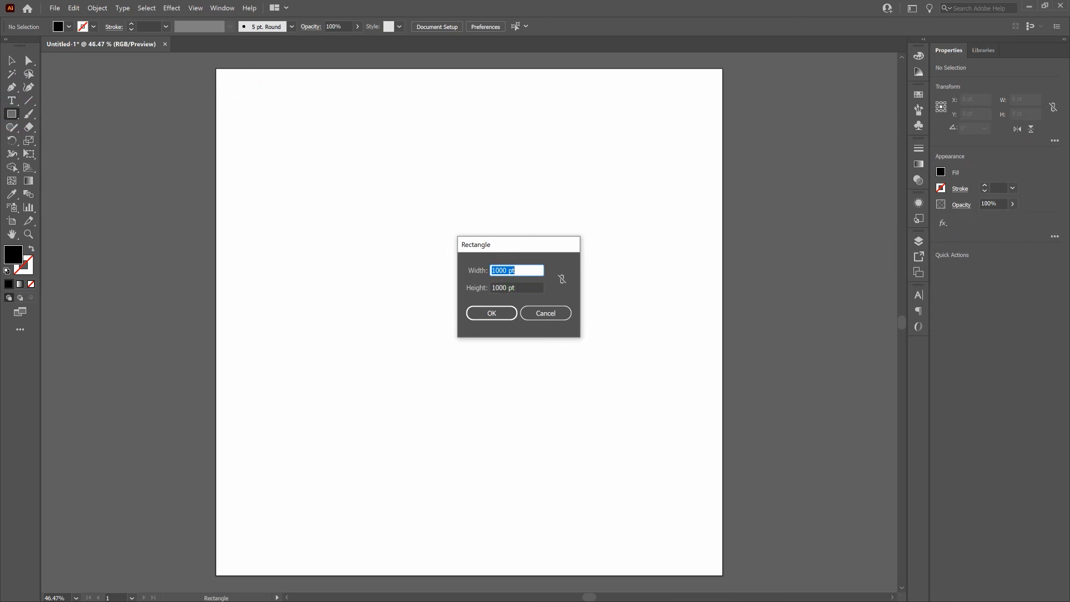
click(497, 313)
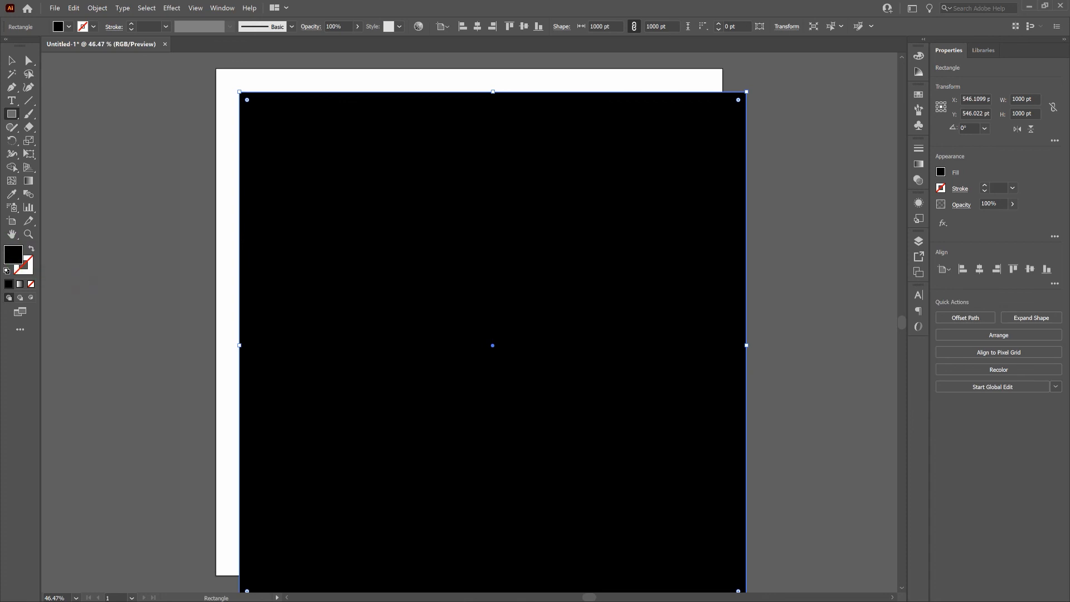
- Set the rectangle's fill color to pure black, 000000
double_click(12, 256)
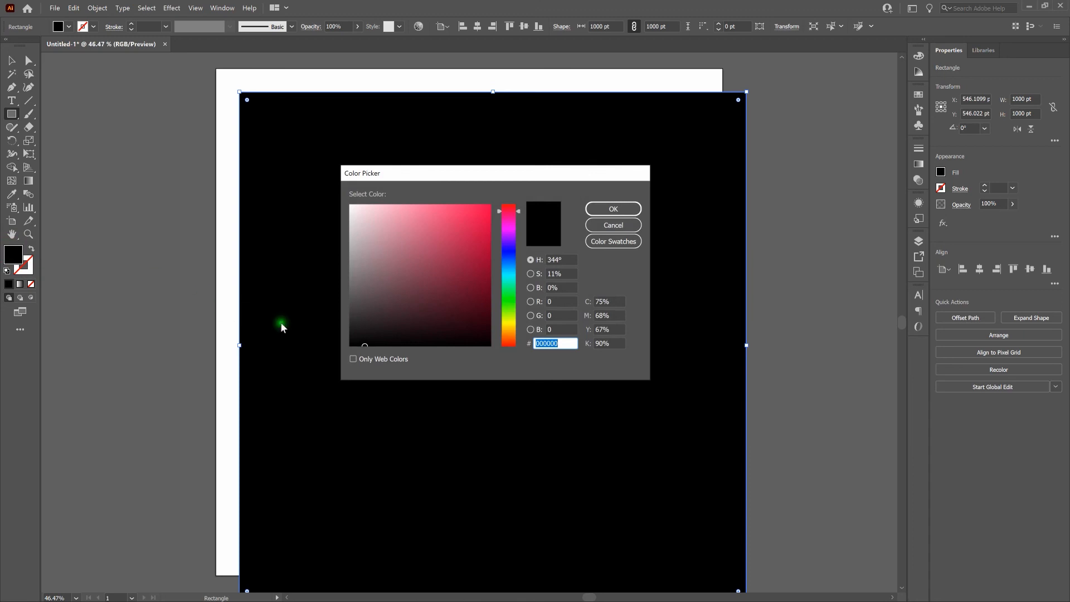
click(359, 344)
drag(359, 343, 343, 353)
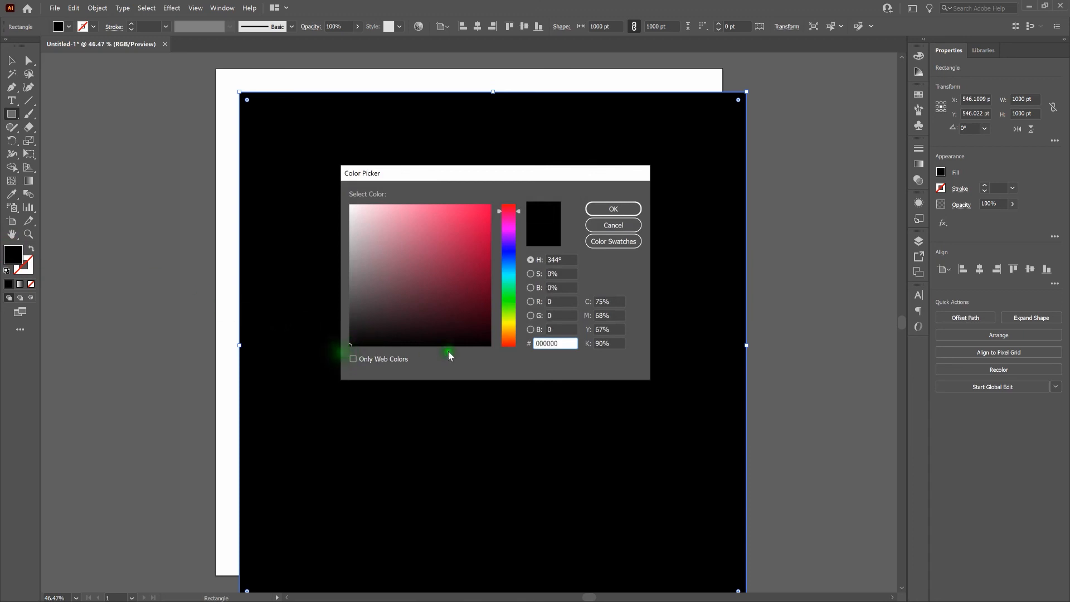
click(625, 209)
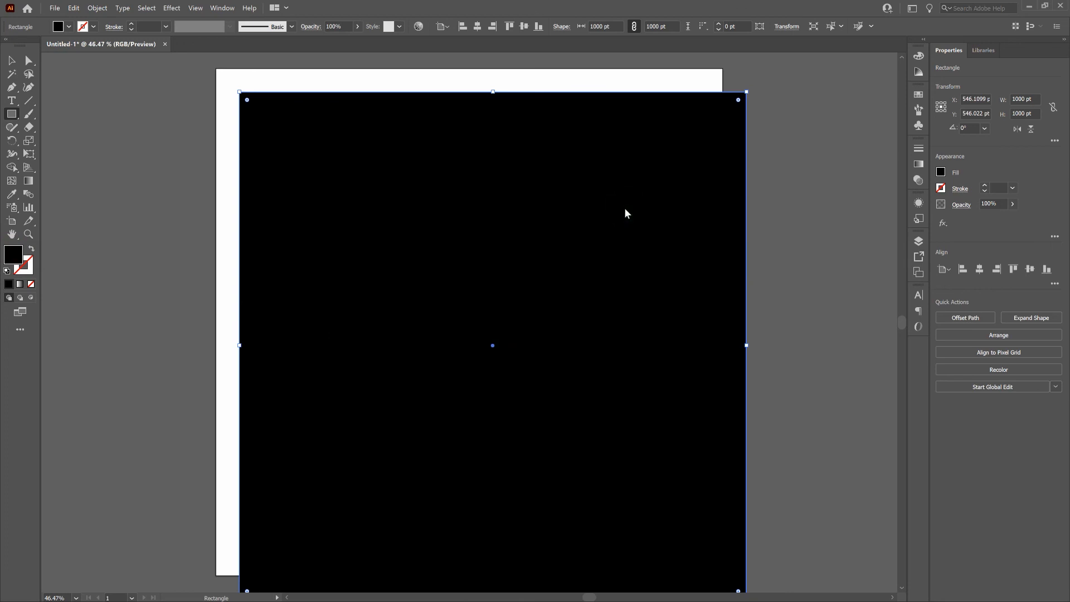
- Align the black rectangle to the artboard's horizontal and vertical center
click(479, 28)
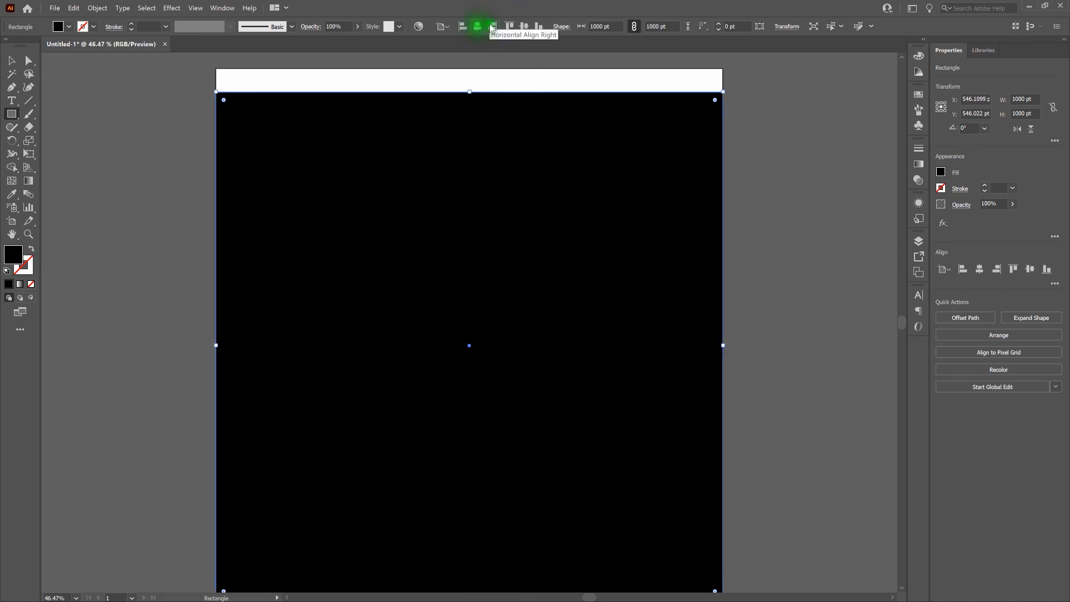
click(524, 26)
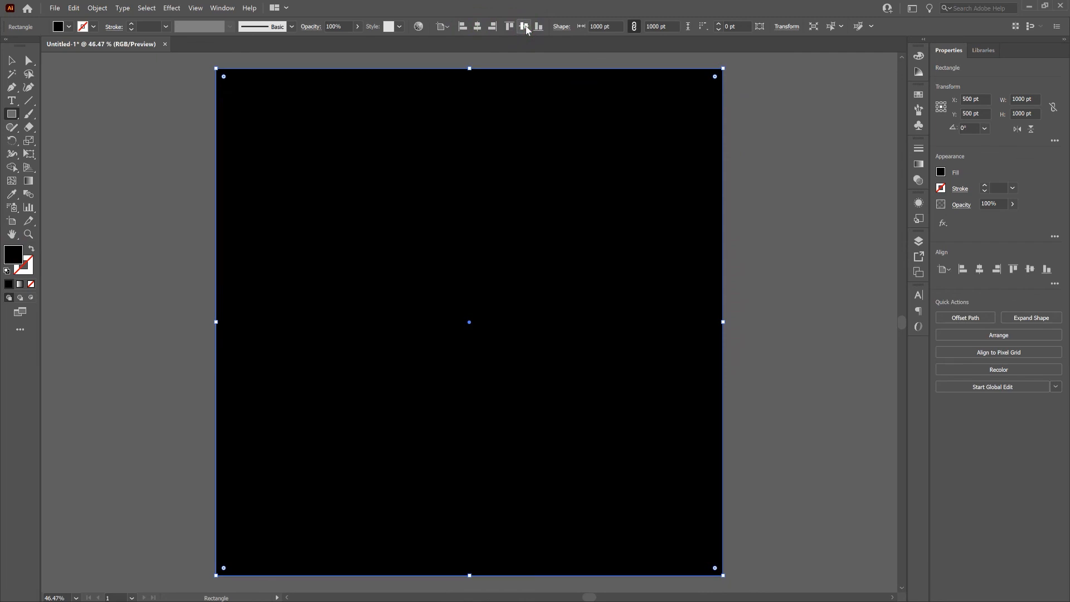
drag(222, 8, 261, 106)
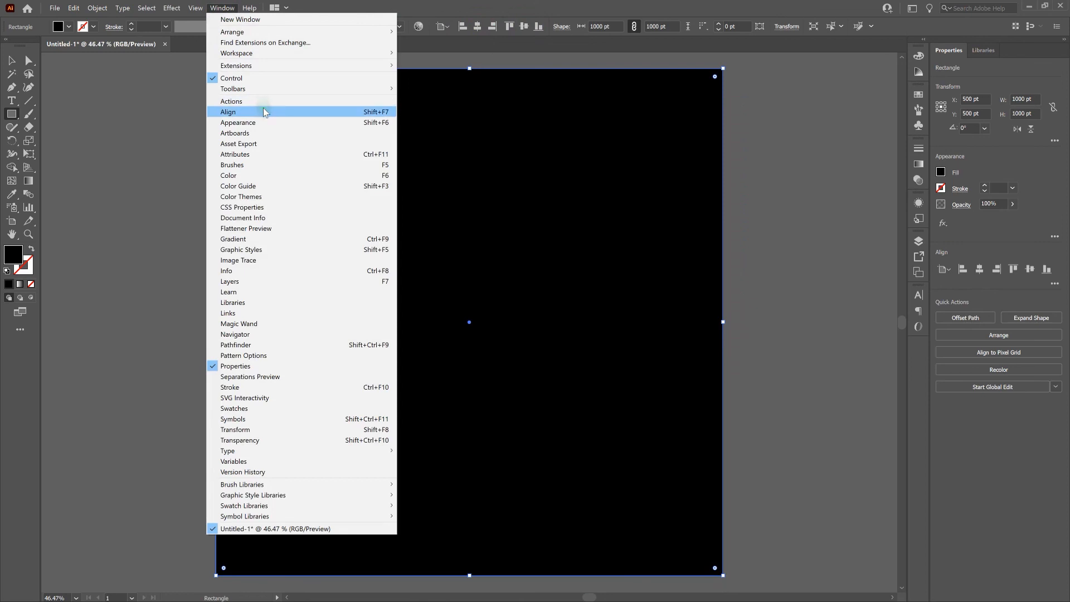
drag(264, 112, 426, 7)
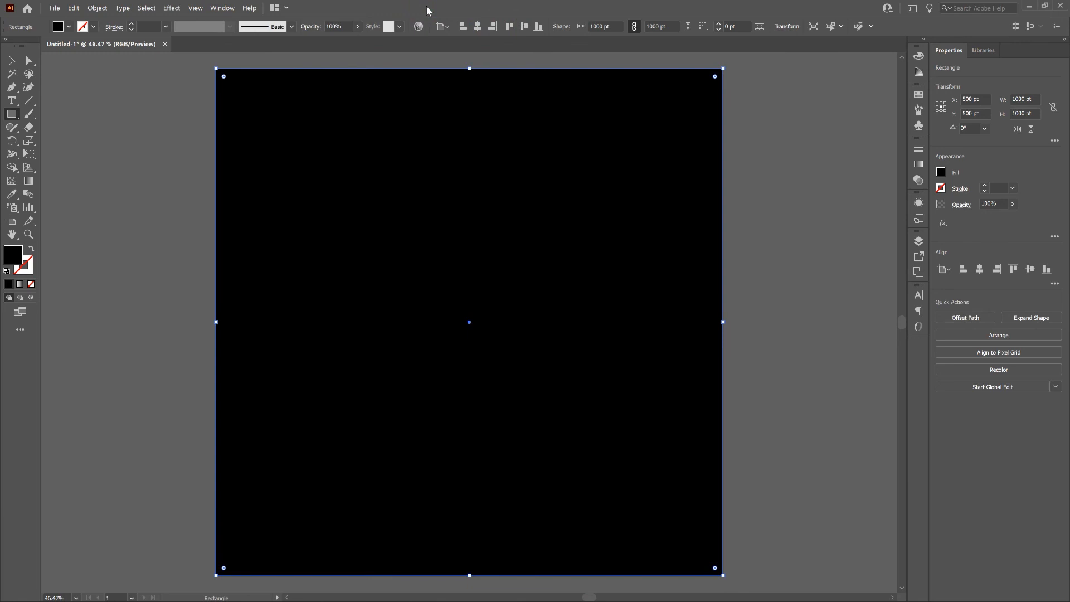
- Rename the rectangle's layer to Background and lock it
click(919, 245)
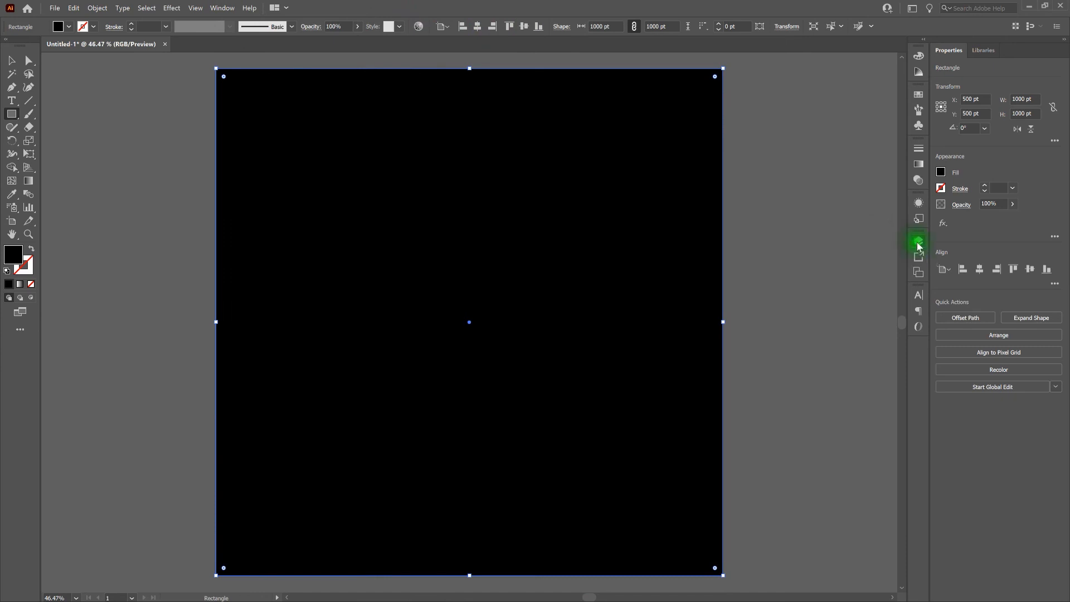
click(214, 7)
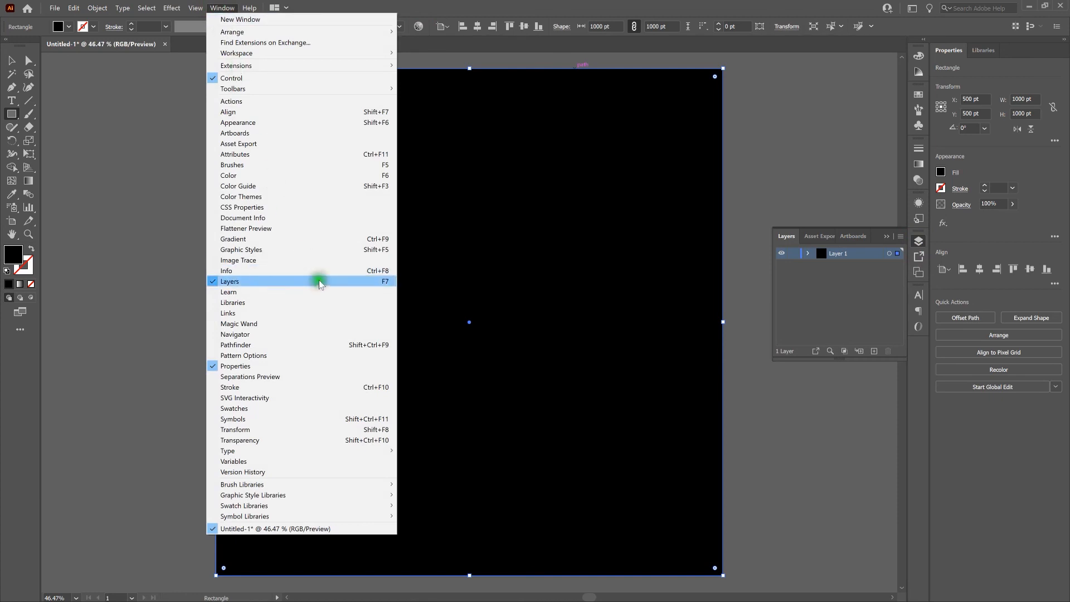
click(595, 17)
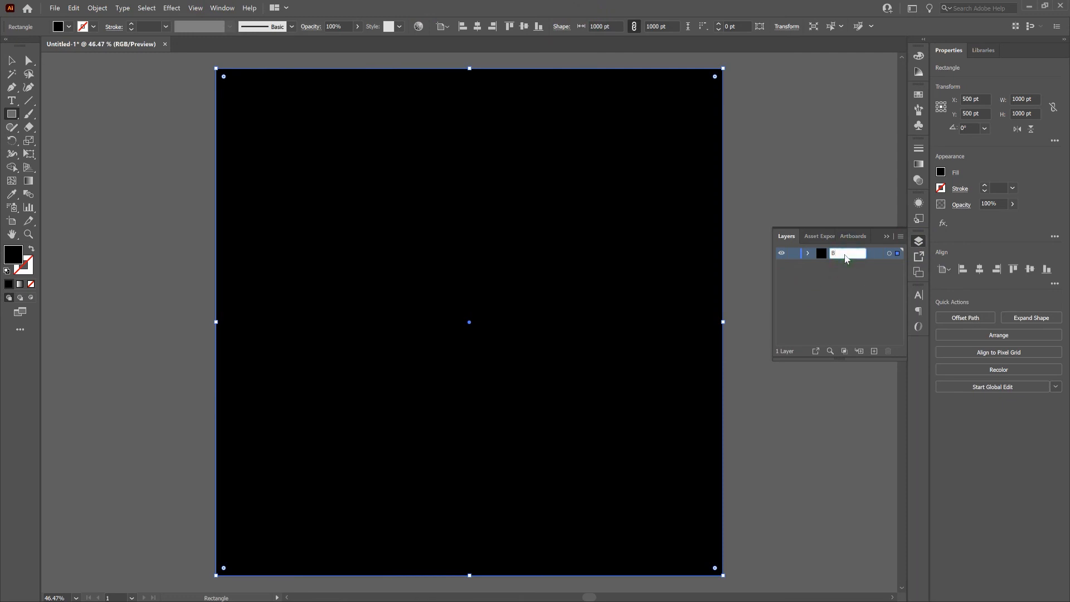
text(ound)
click(853, 271)
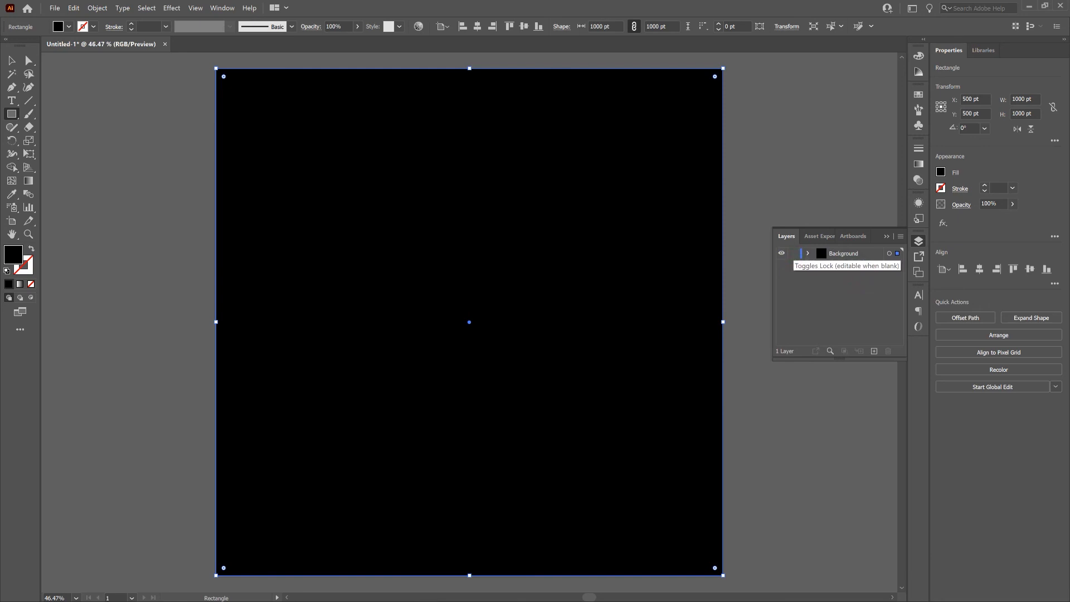
click(793, 253)
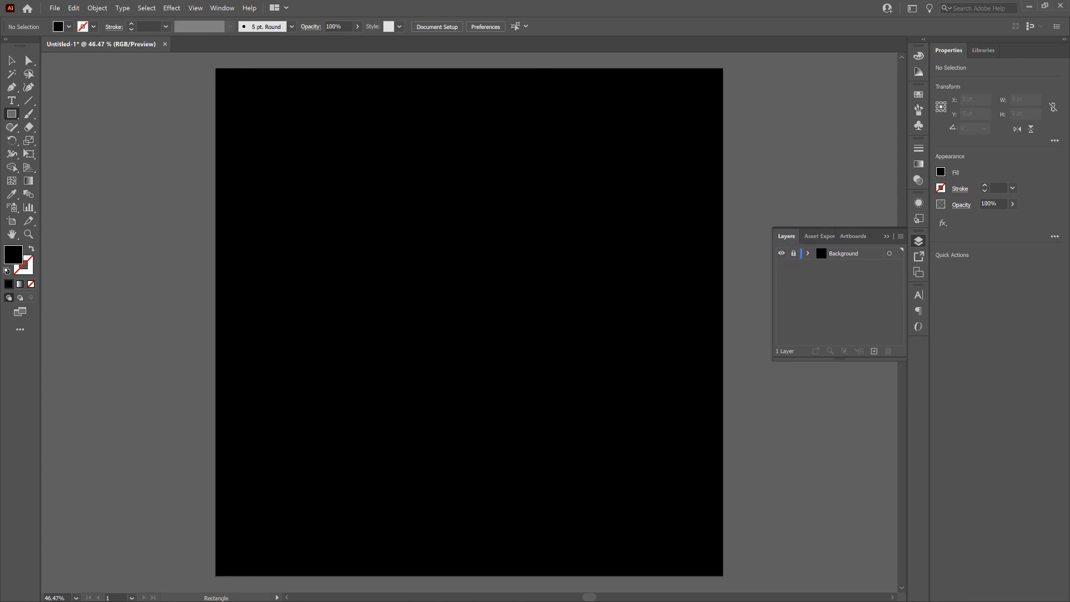
- Add a new layer above Background and name it Text
click(874, 351)
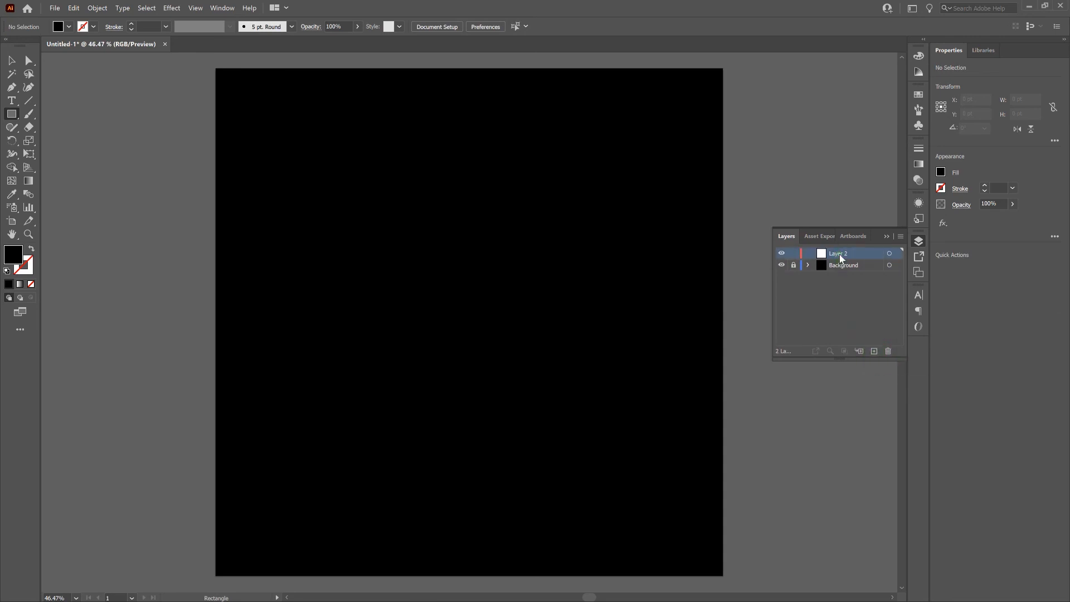
double_click(842, 257)
text(Text)
click(821, 301)
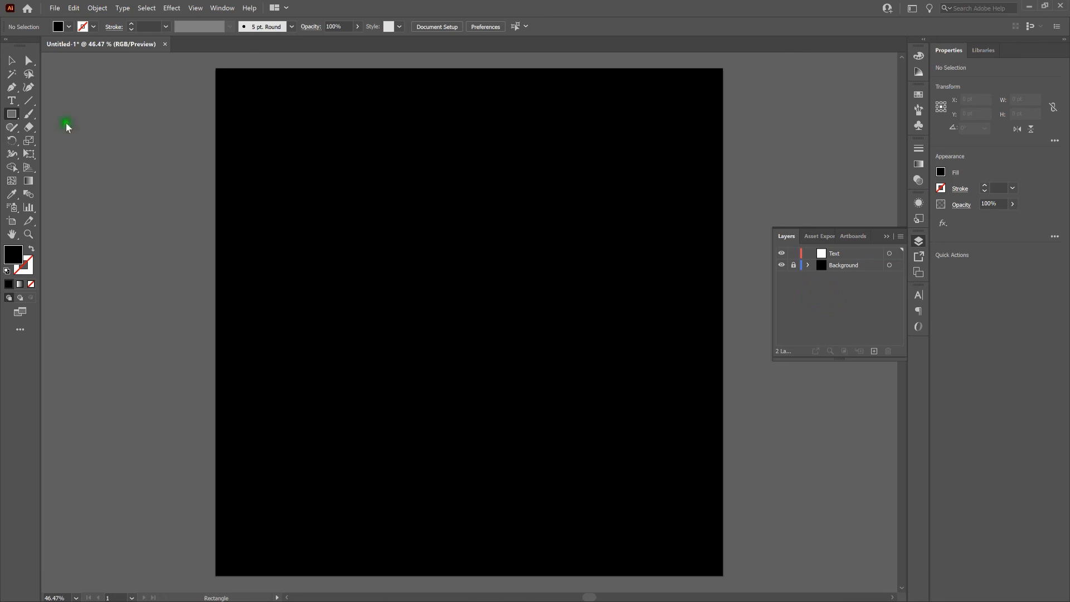
- Add point text reading "Sauce" on the Text layer, in the upper middle of the artboard
click(12, 100)
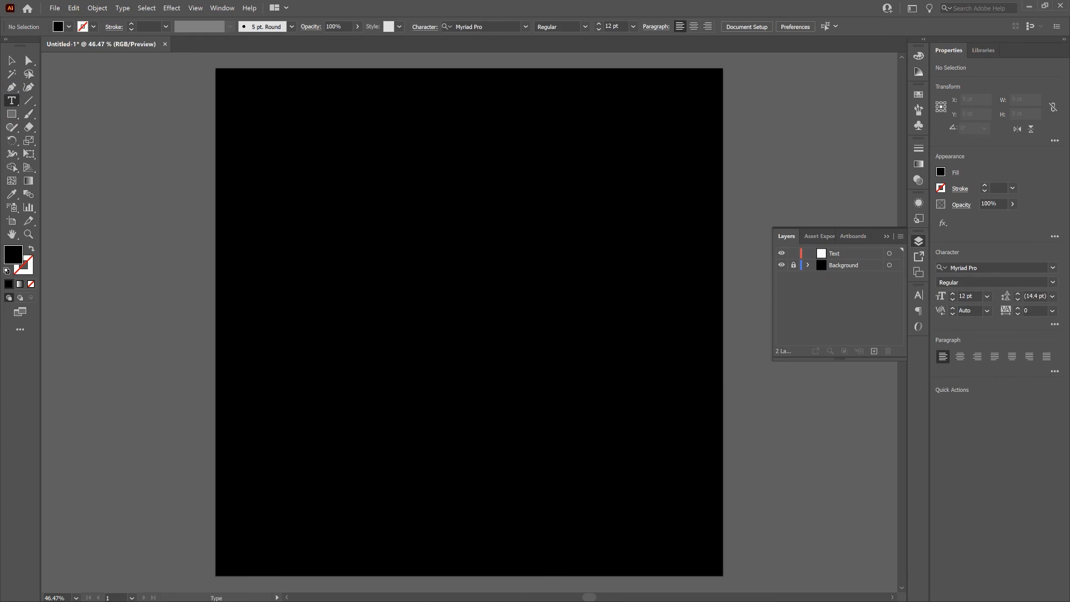
click(426, 247)
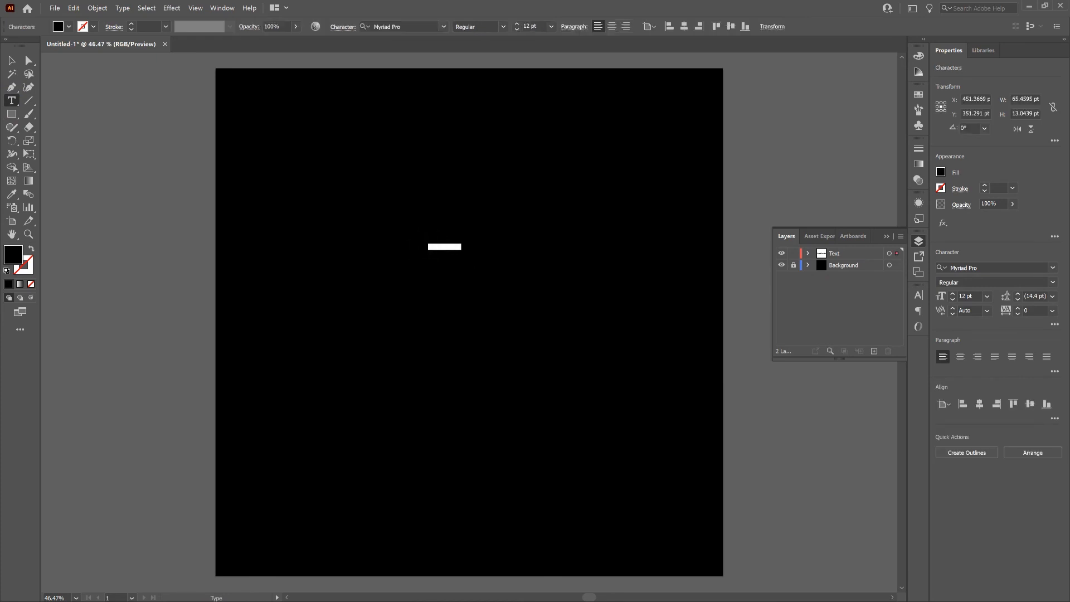
text(S)
key(Escape)
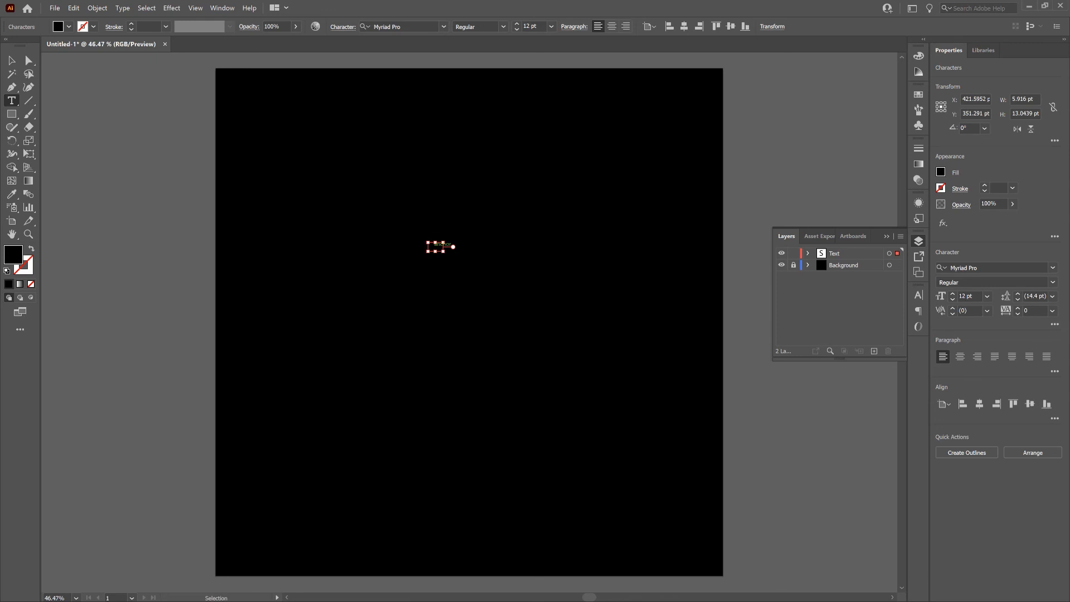
- Select the whole word "Sauce" and set its fill color to white, FFFFFF
key(ctrl+a)
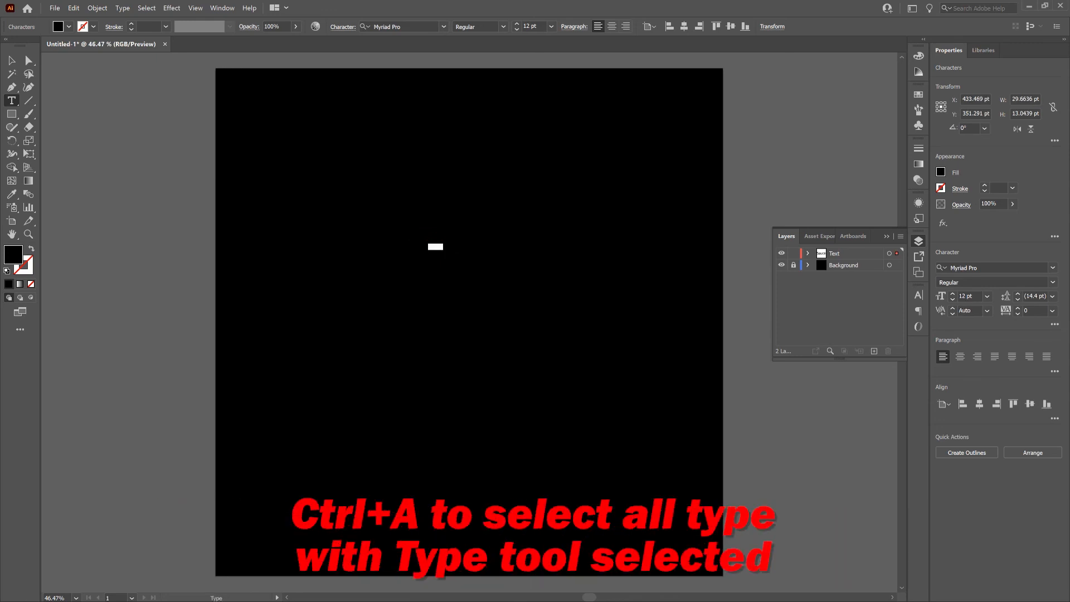
double_click(14, 255)
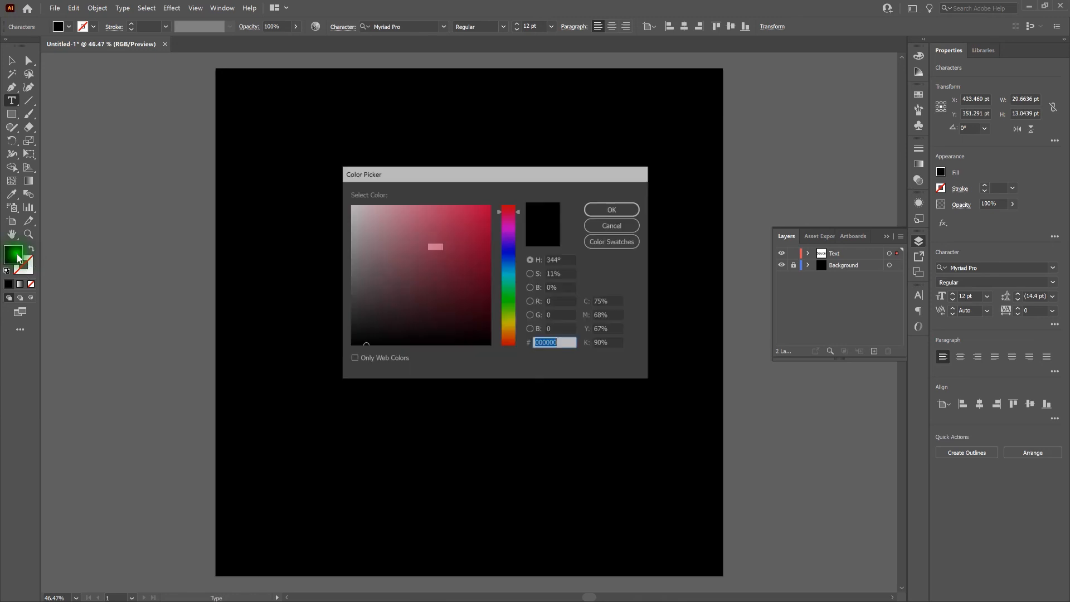
click(385, 284)
drag(387, 284, 334, 200)
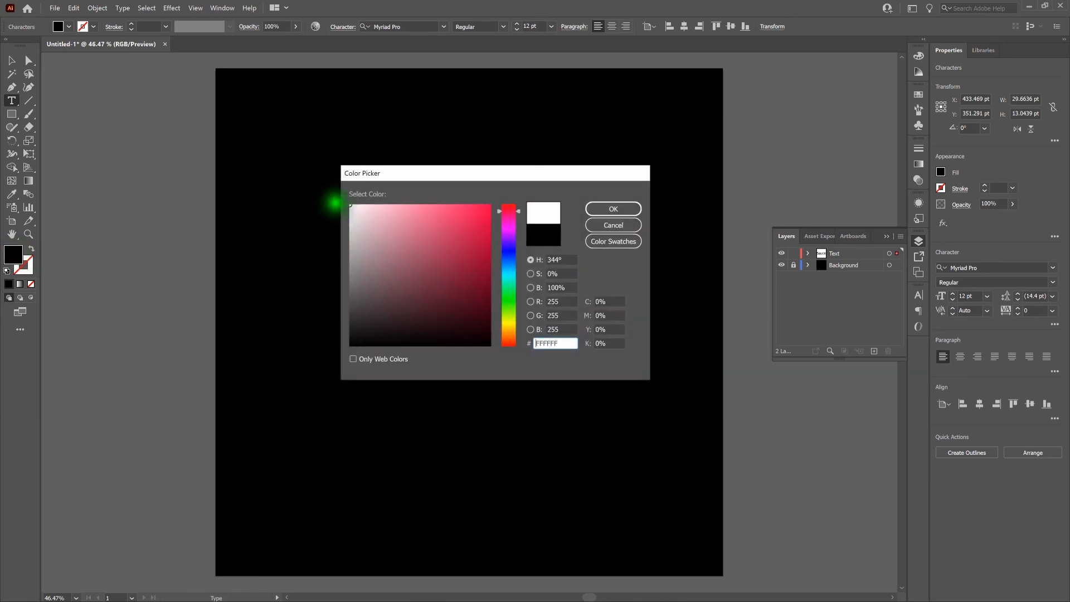
click(630, 211)
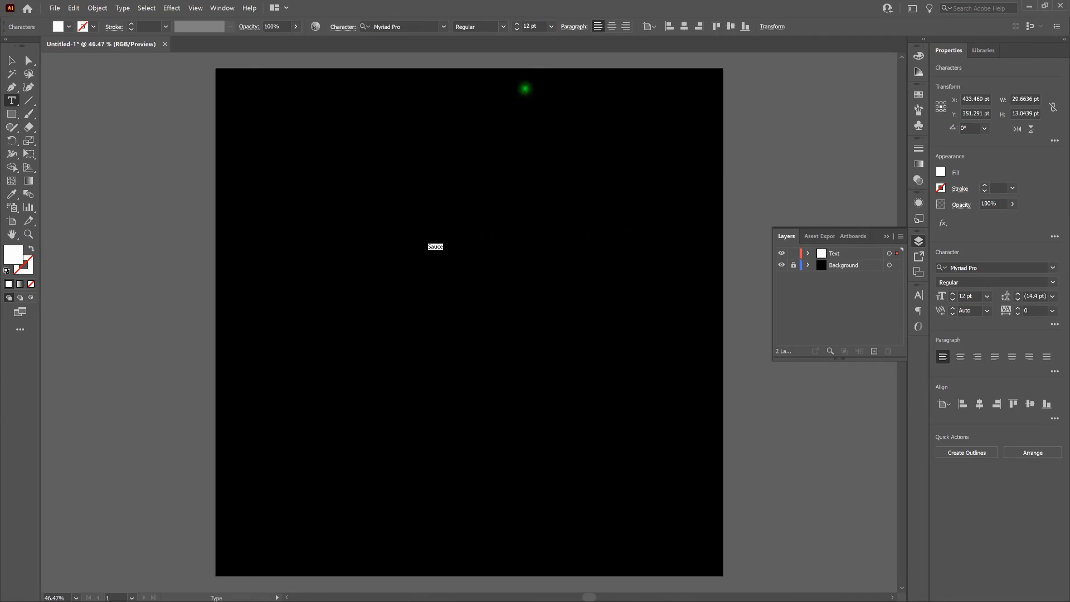
- Set the "Sauce" text to the Milkshake font at 250 pt
click(426, 26)
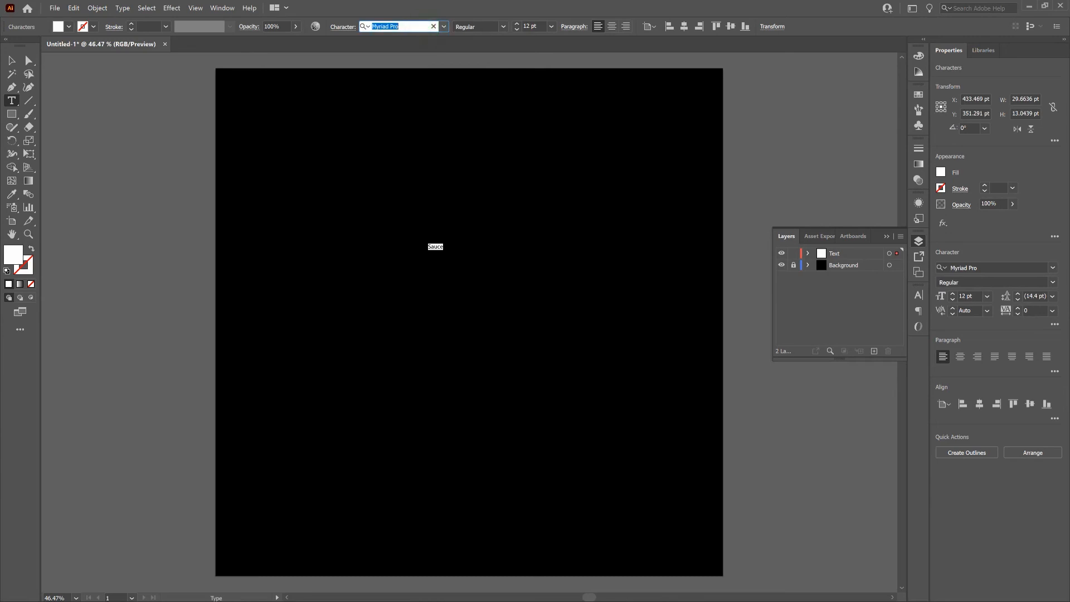
text(Milk)
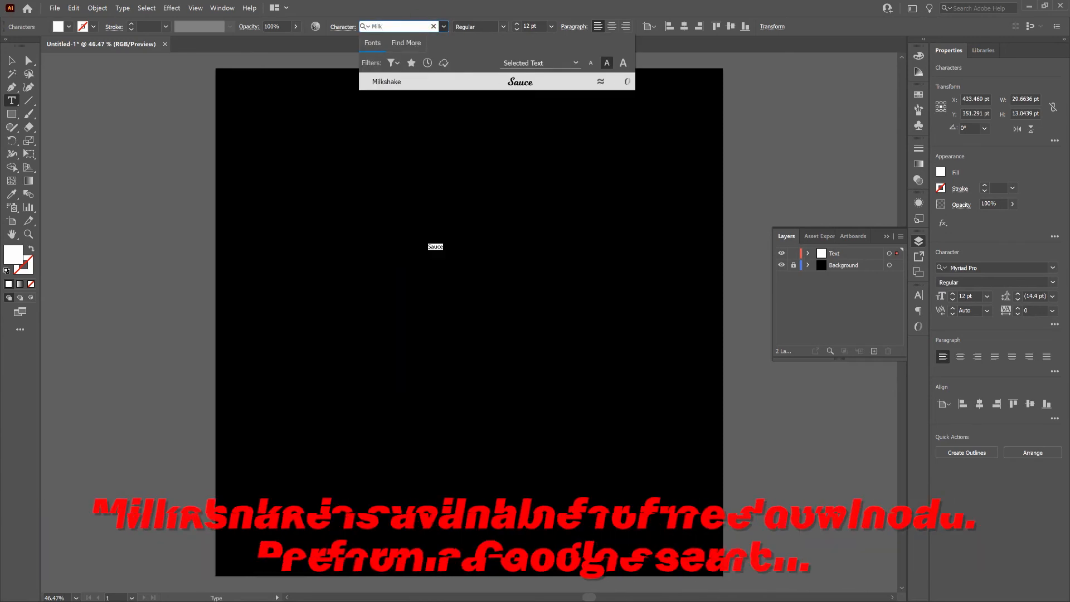
click(529, 83)
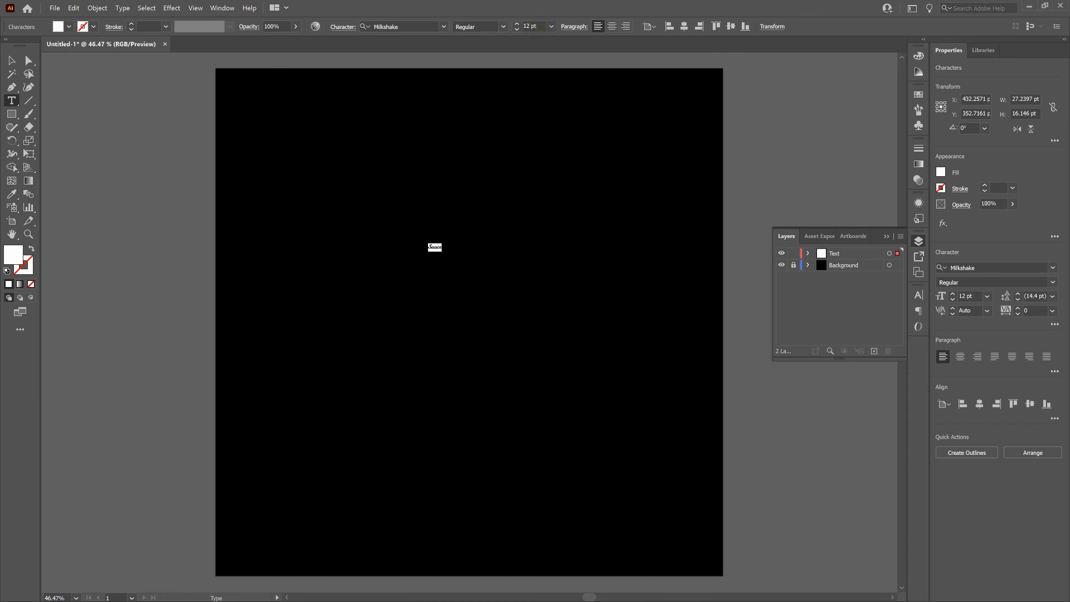
click(532, 26)
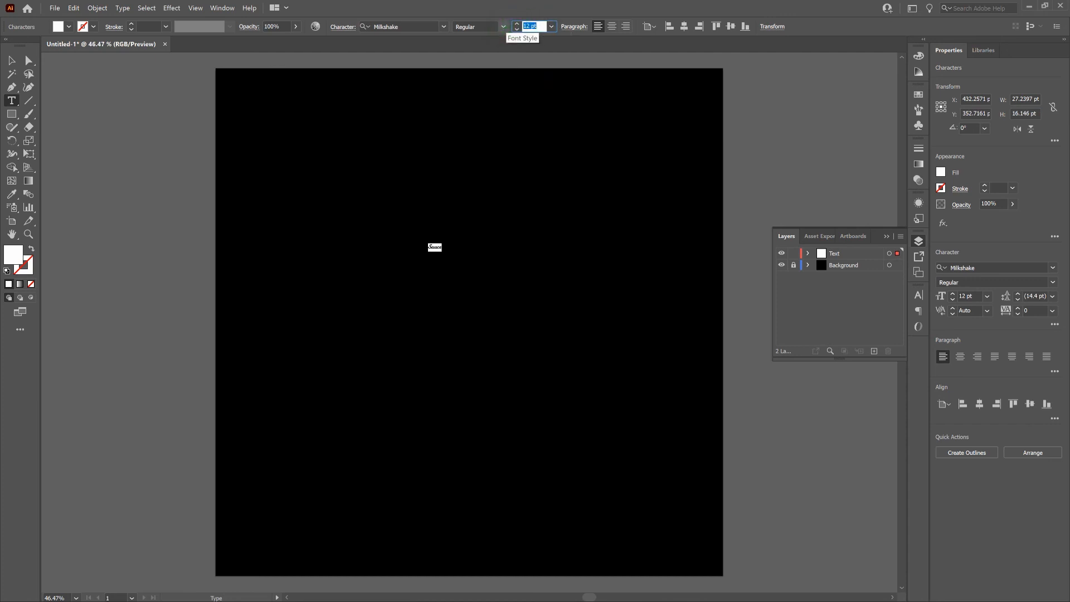
text(250)
key(Return)
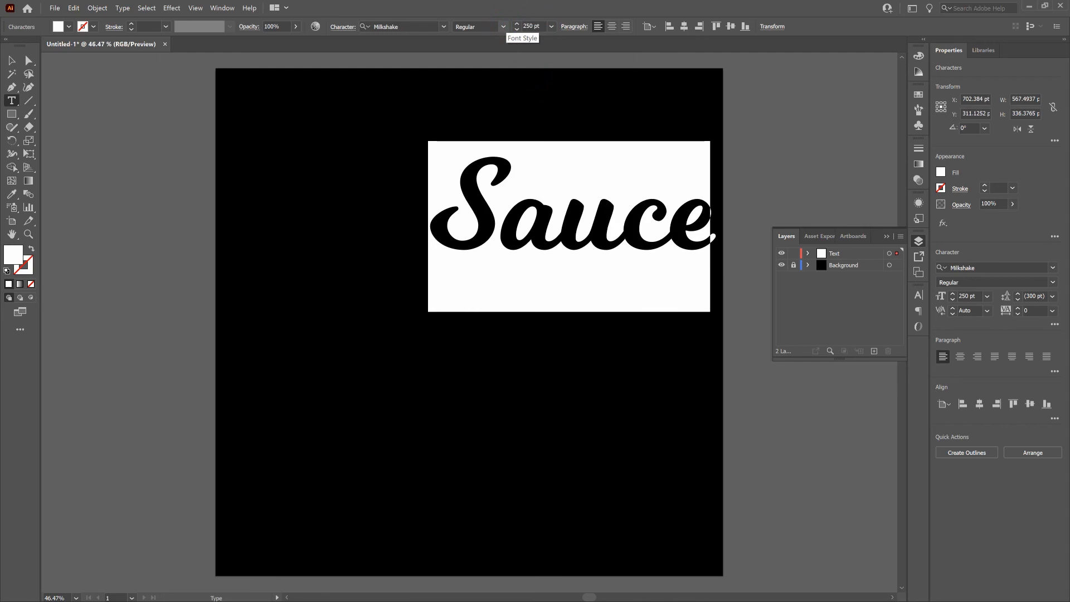
- Center the "Sauce" text horizontally and vertically on the artboard, and raise it 40 pt to Y 460 pt
click(12, 61)
key(v)
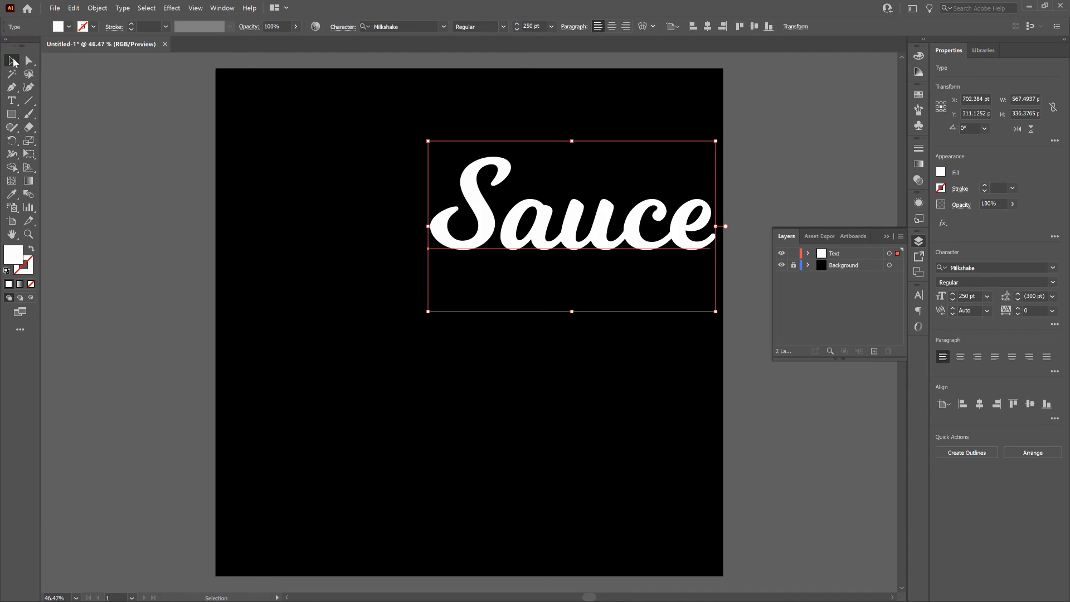
click(706, 27)
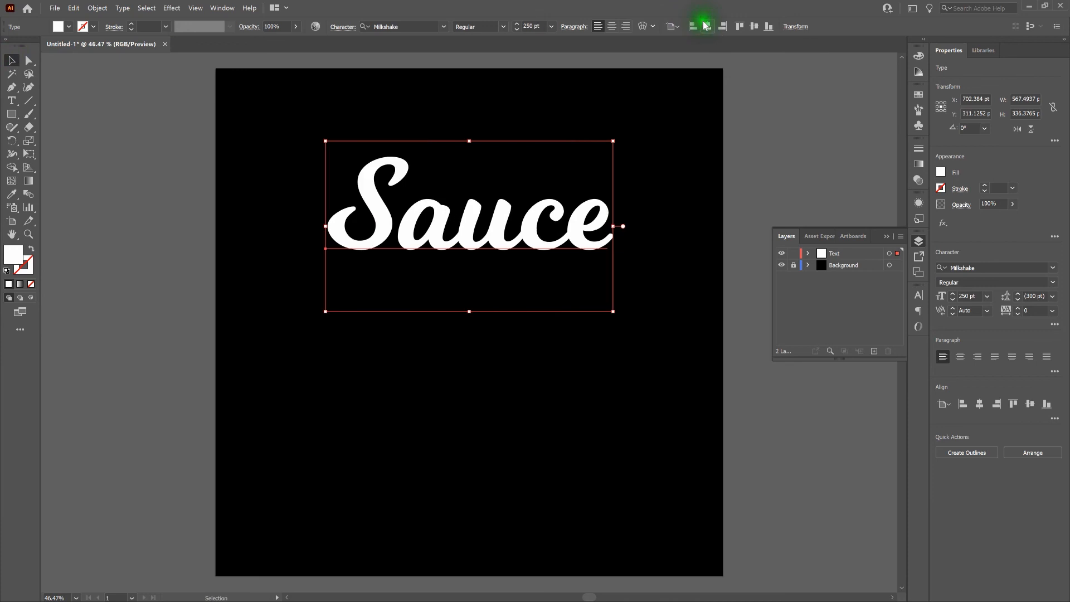
click(756, 27)
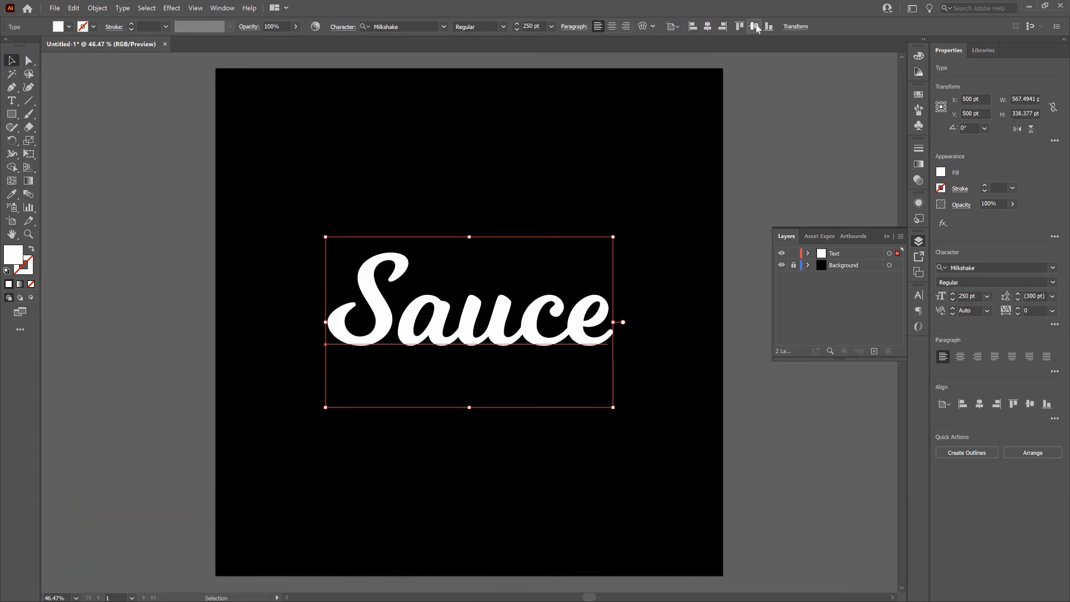
key(shift+Up)
key(shift+Up)
key(shift+Up)
key(shift+Up)
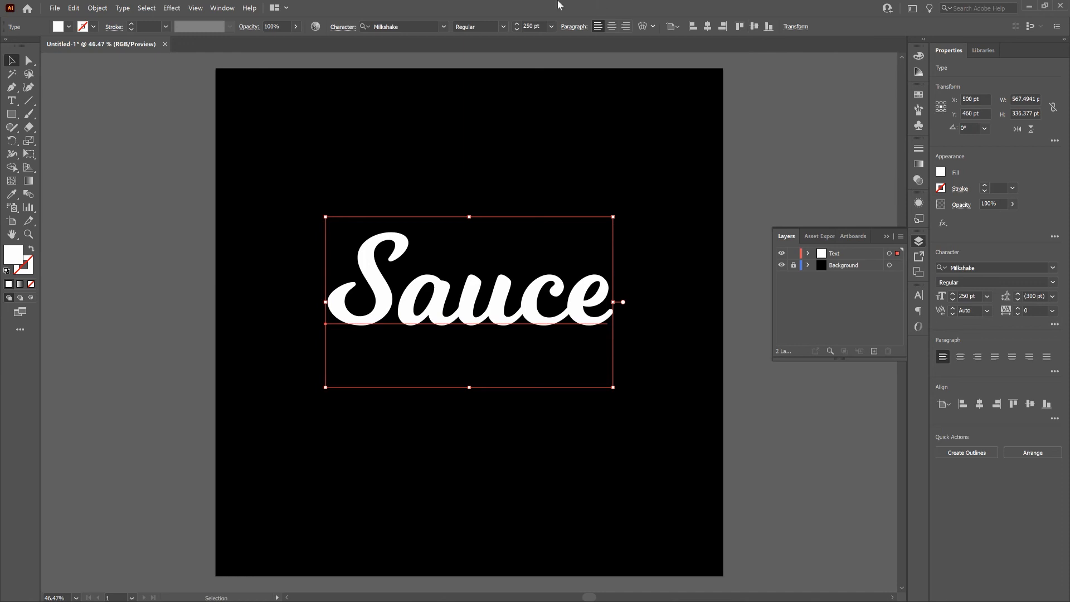
- Change the fill color of the "Sauce" text to dark red, AD0202
double_click(13, 257)
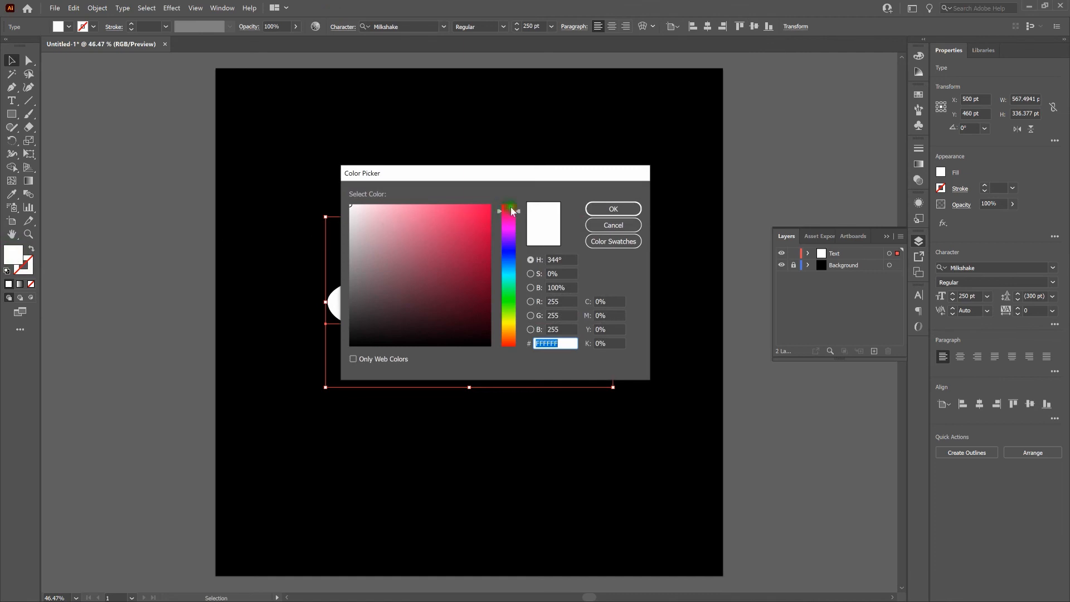
drag(518, 205, 519, 199)
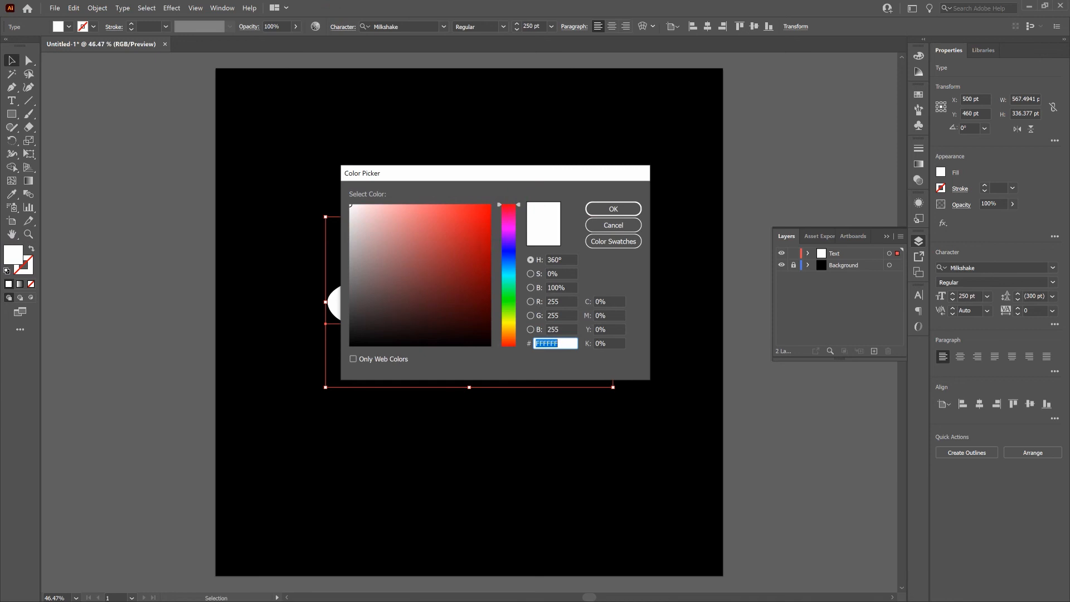
click(489, 249)
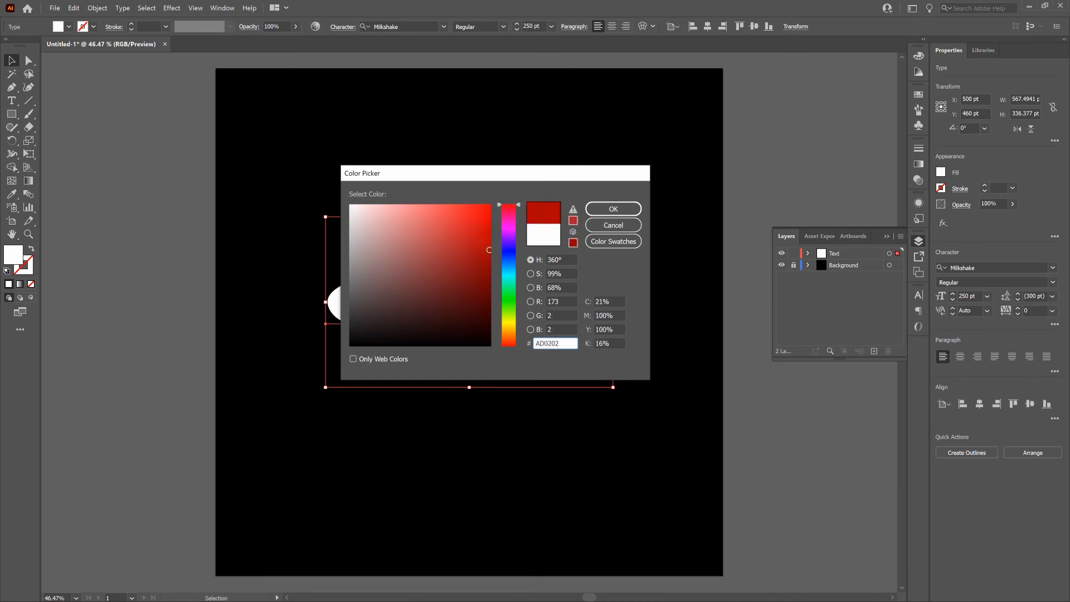
click(597, 209)
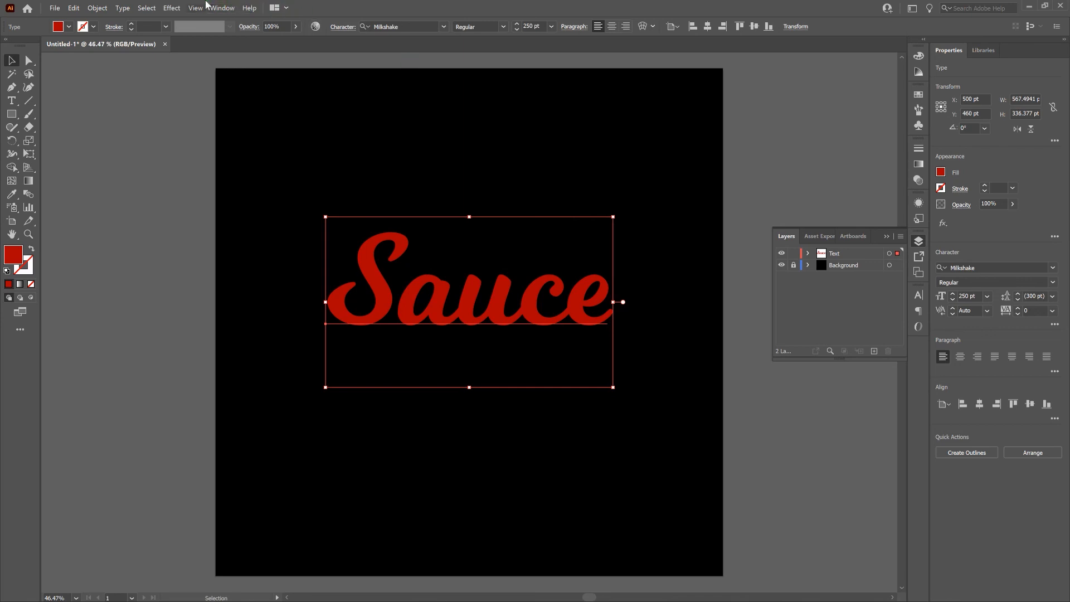
- Apply an Arc warp effect to the "Sauce" text with a horizontal bend of 20%
click(171, 8)
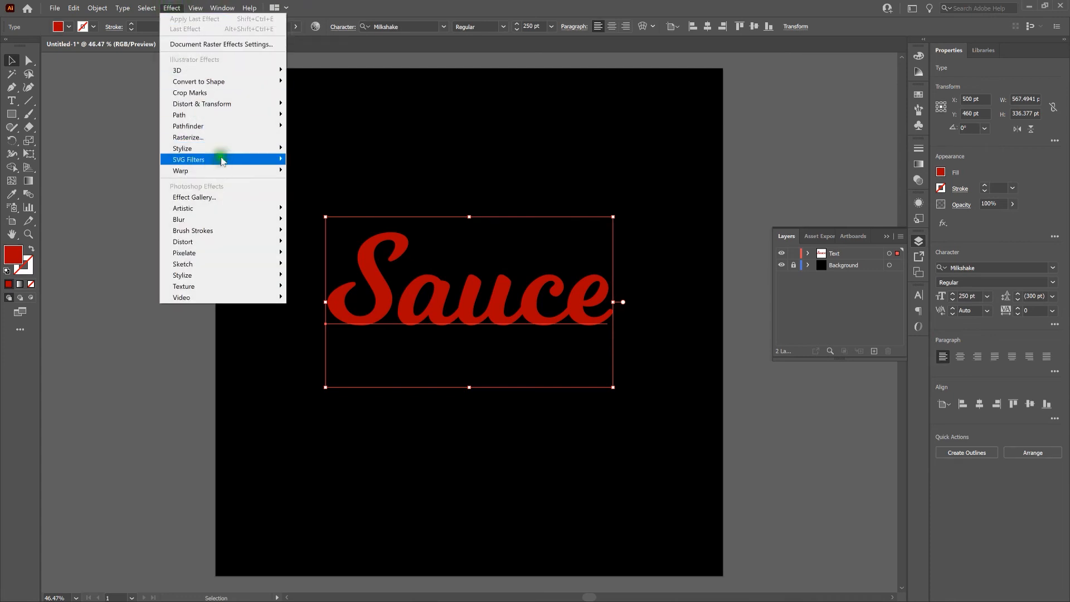
mouse_move(222, 171)
click(310, 170)
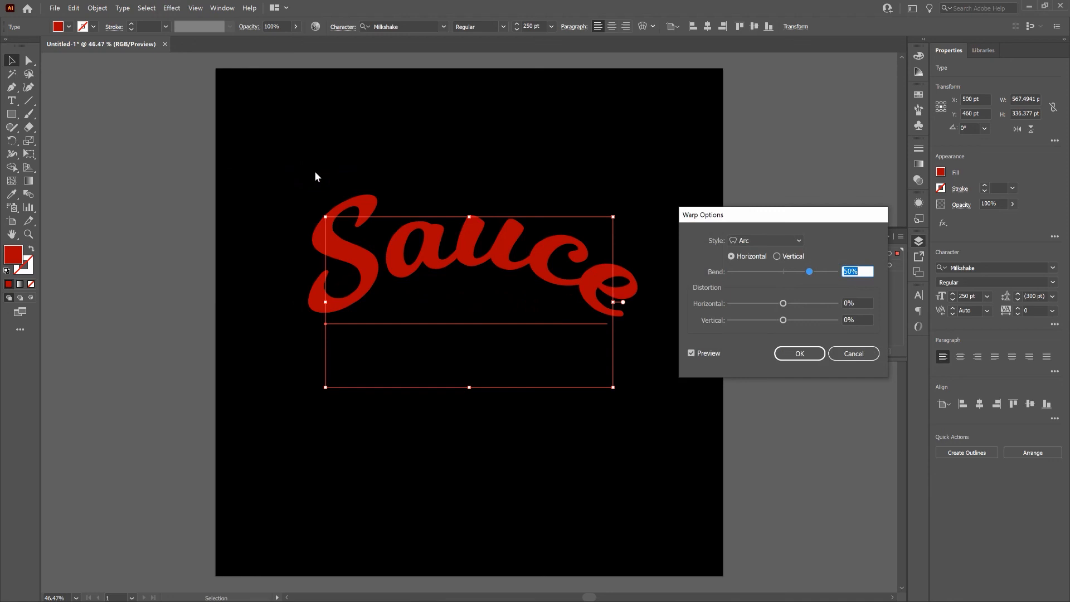
text(20)
key(Tab)
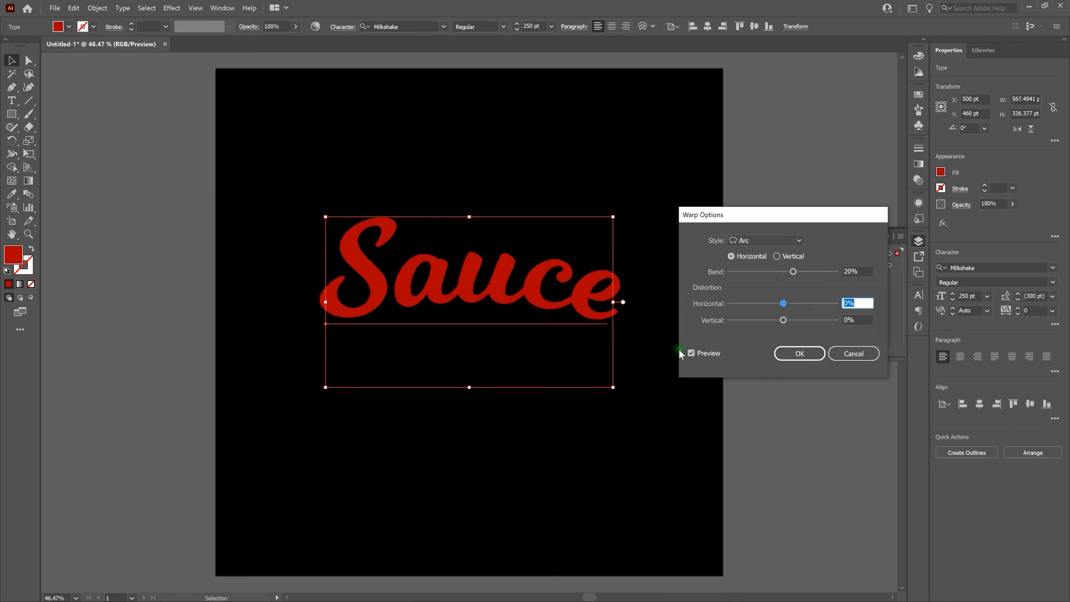
click(802, 352)
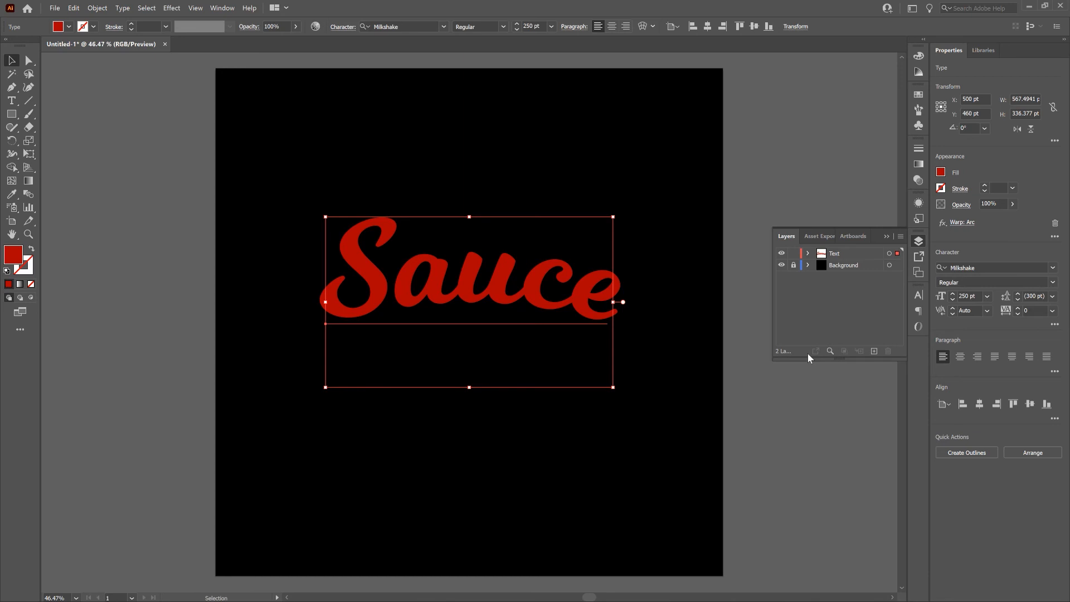
- Rotate the warped "Sauce" text counterclockwise by about 3.2° around the start of its baseline
click(16, 143)
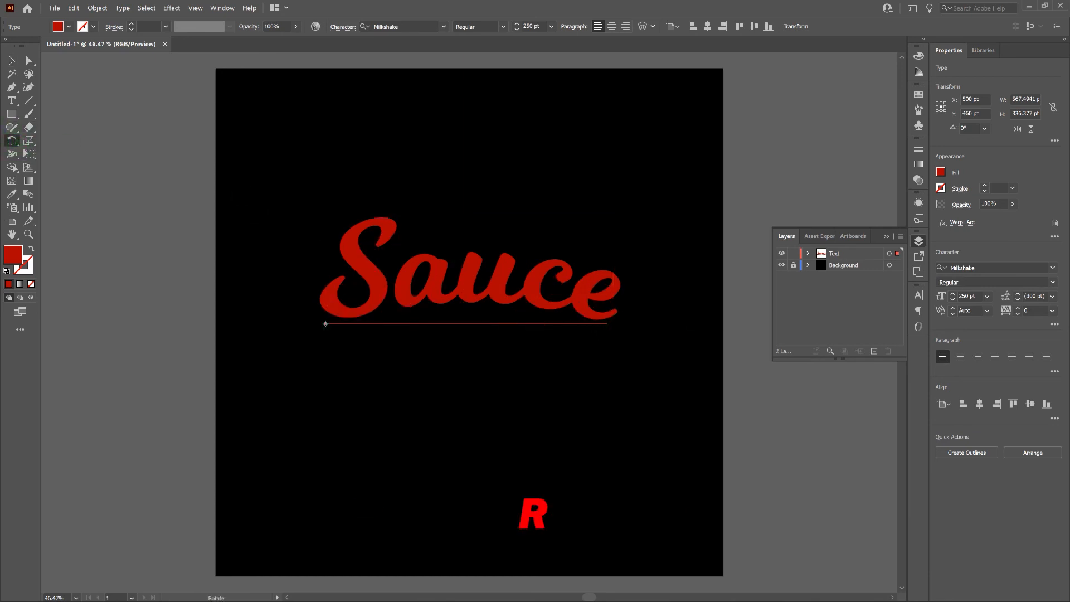
drag(607, 323, 607, 309)
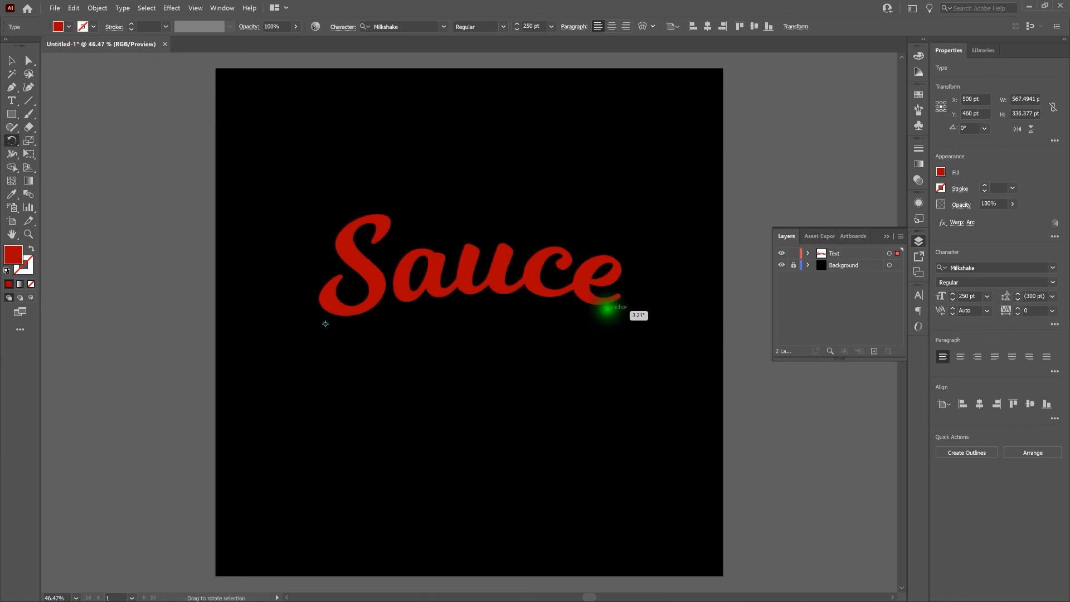
drag(607, 308, 607, 307)
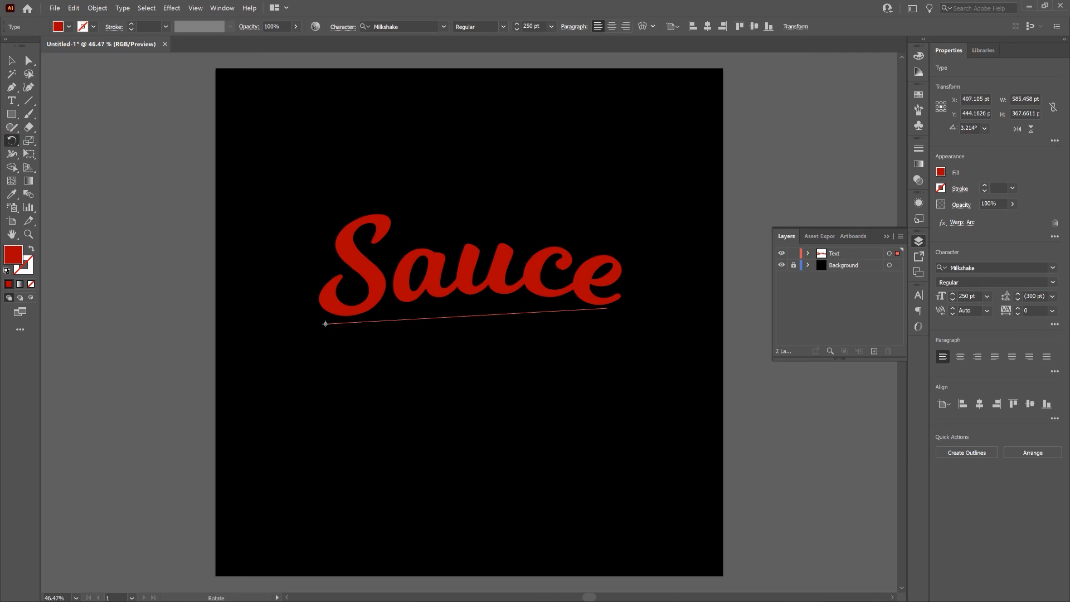
- Expand the appearance of the warped text and unite its overlapping letters with Pathfinder
click(104, 9)
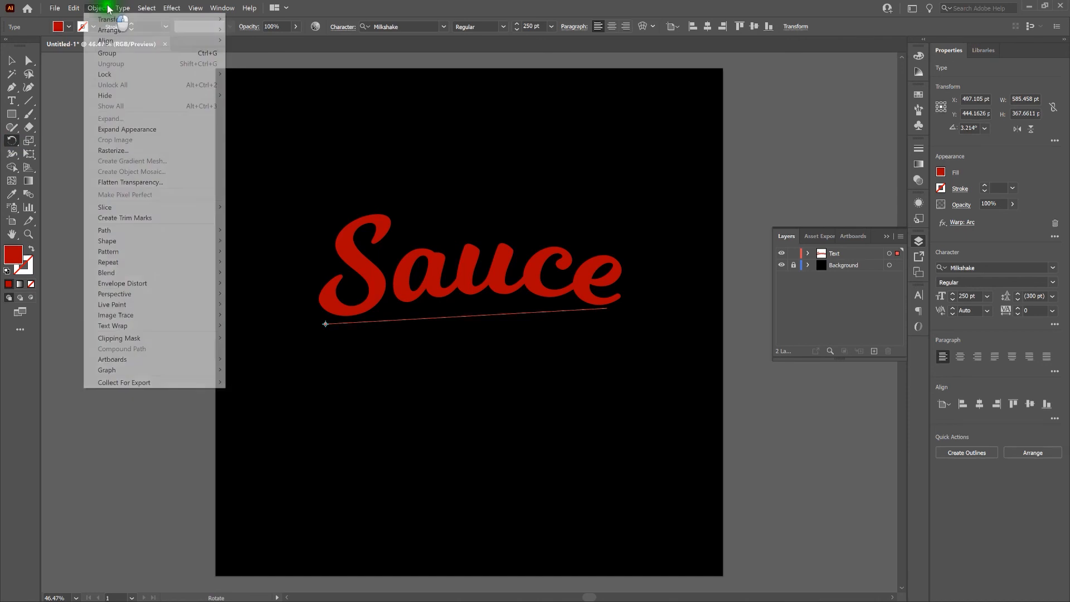
click(134, 129)
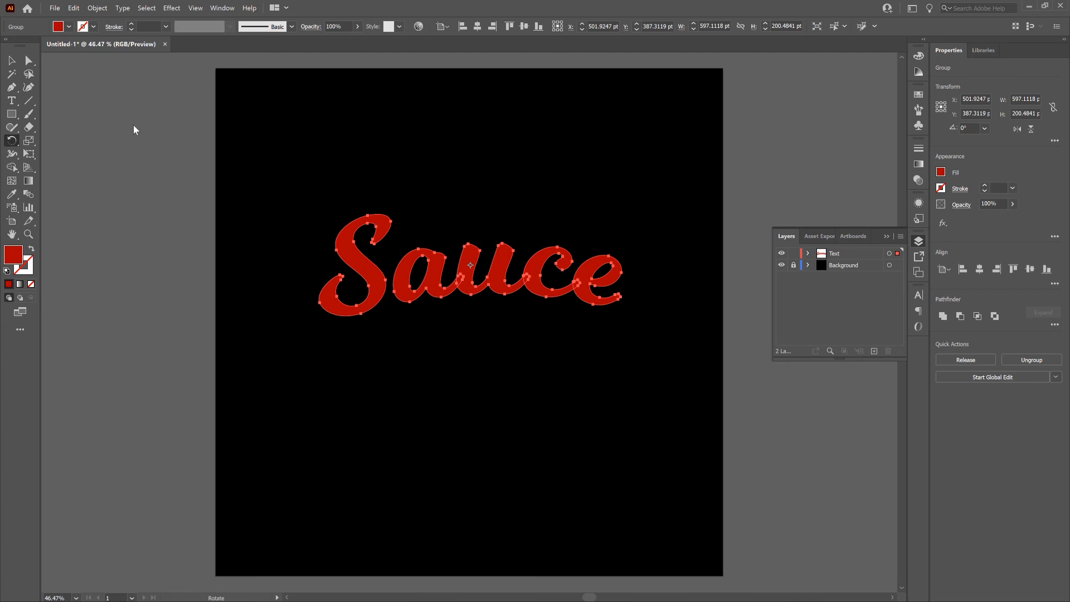
click(215, 8)
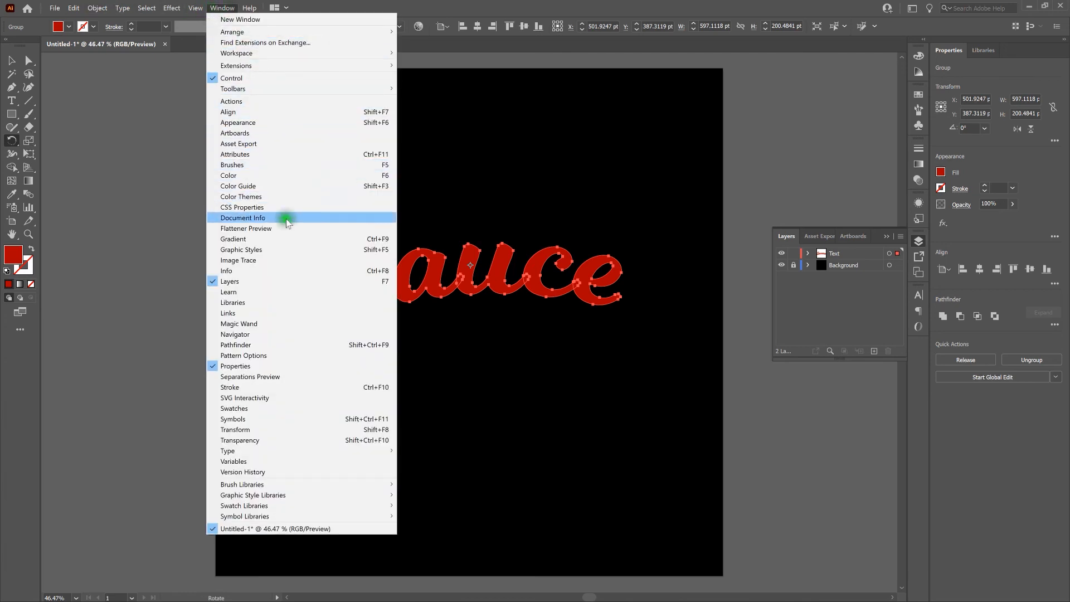
click(305, 345)
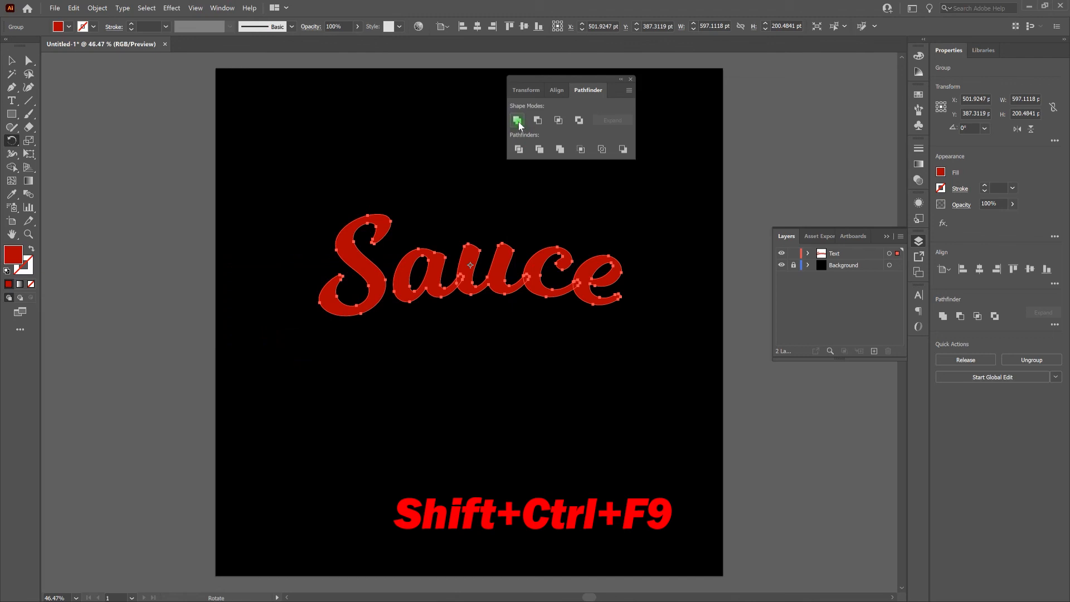
click(517, 121)
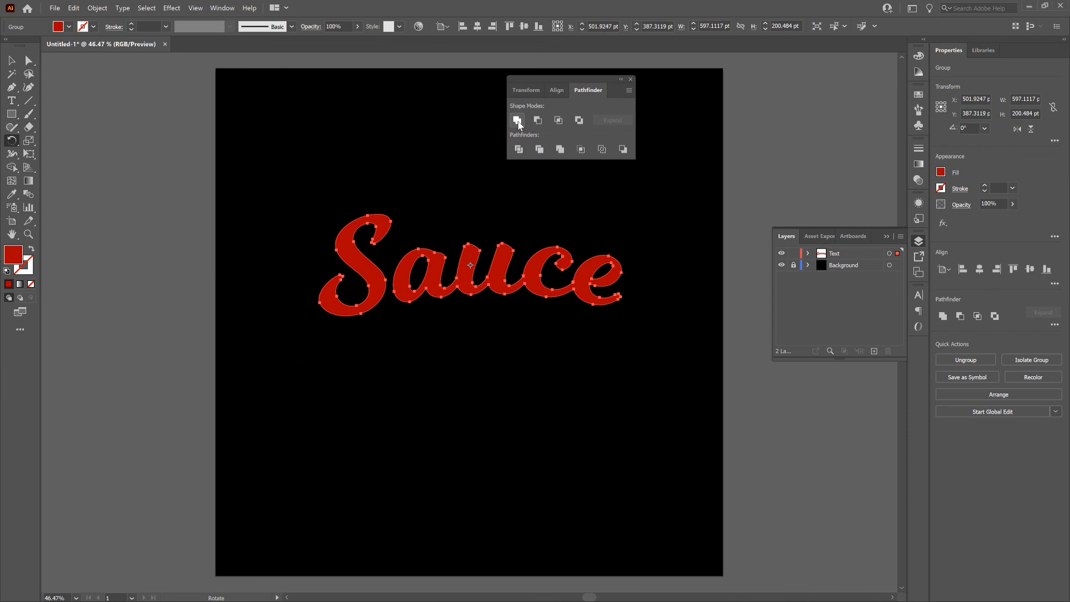
click(631, 80)
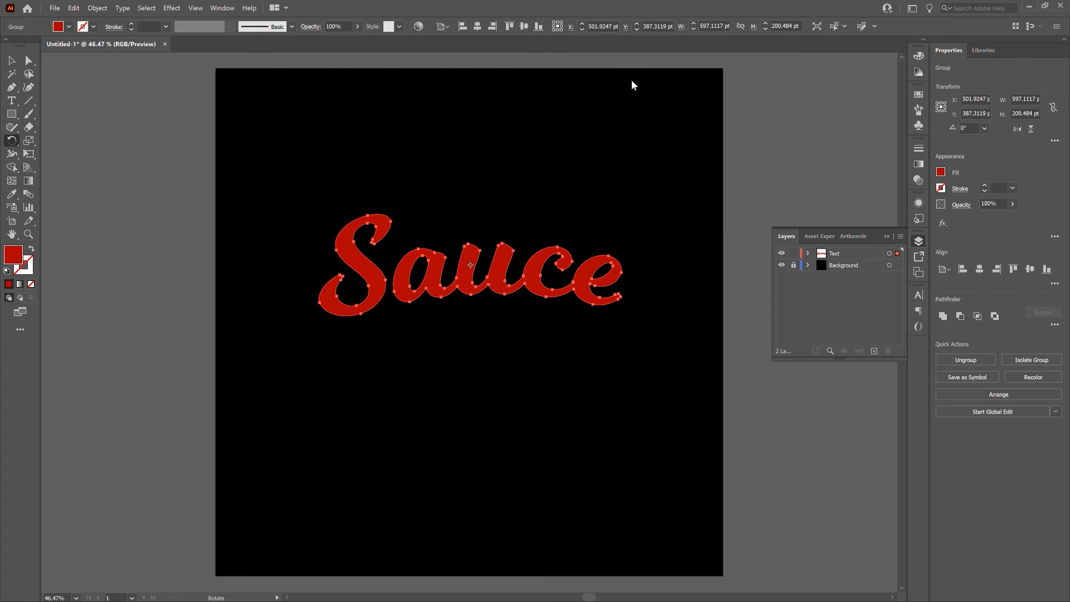
- Lock the Text layer, add a new layer above it and name it Drips
click(688, 84)
click(794, 253)
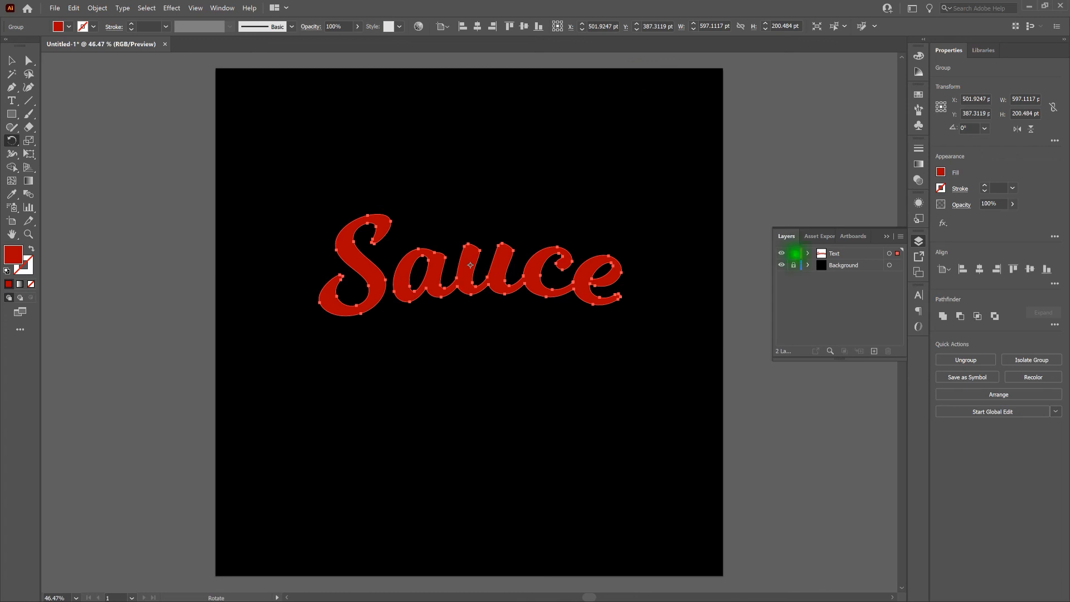
click(878, 351)
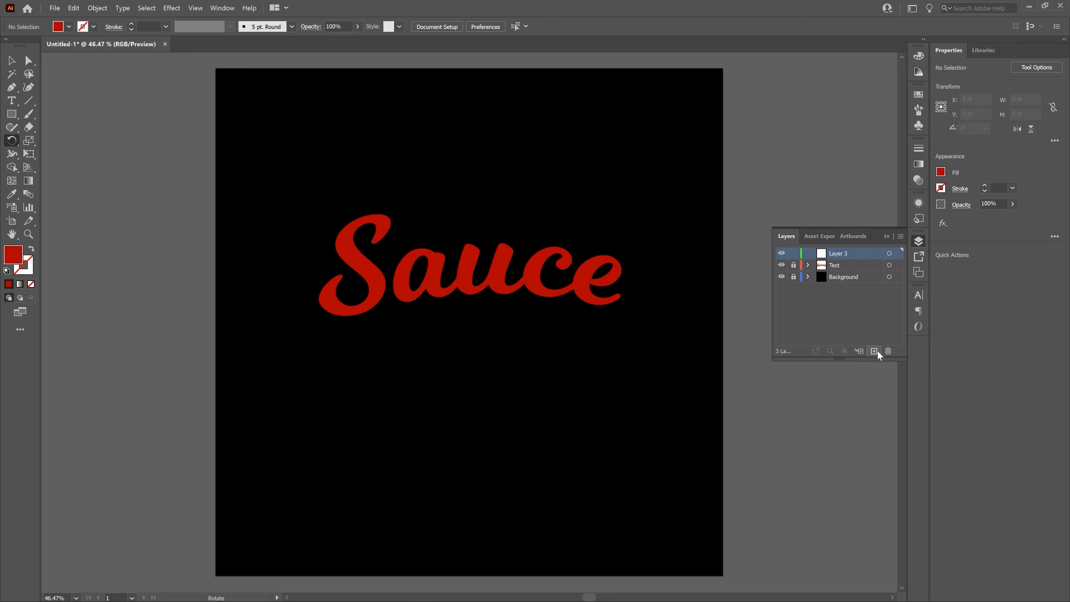
double_click(847, 256)
text(Drips)
- Show the rulers around the artboard
click(11, 59)
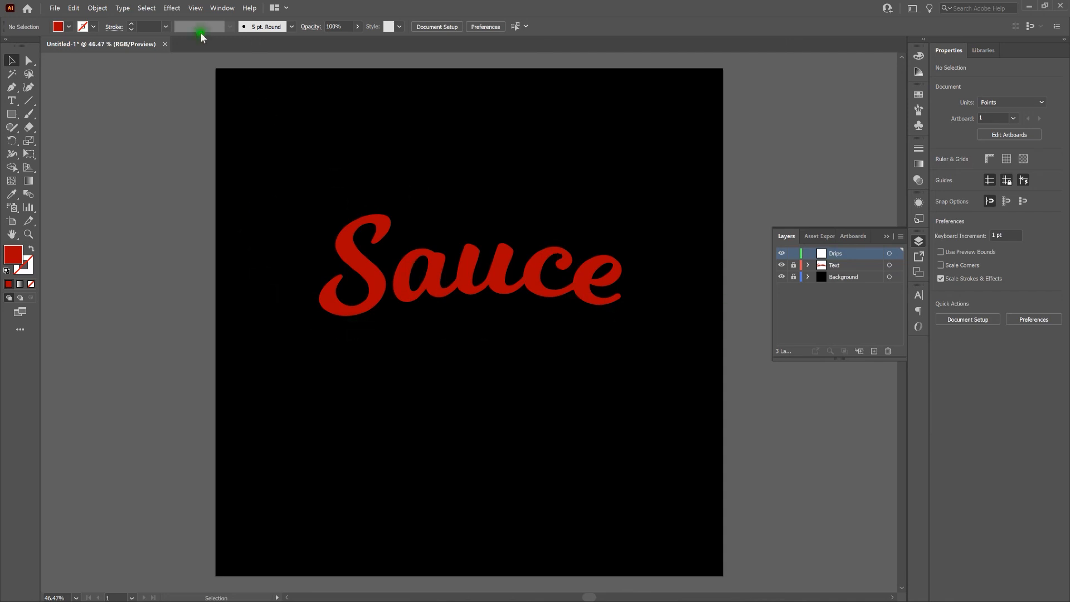
click(196, 8)
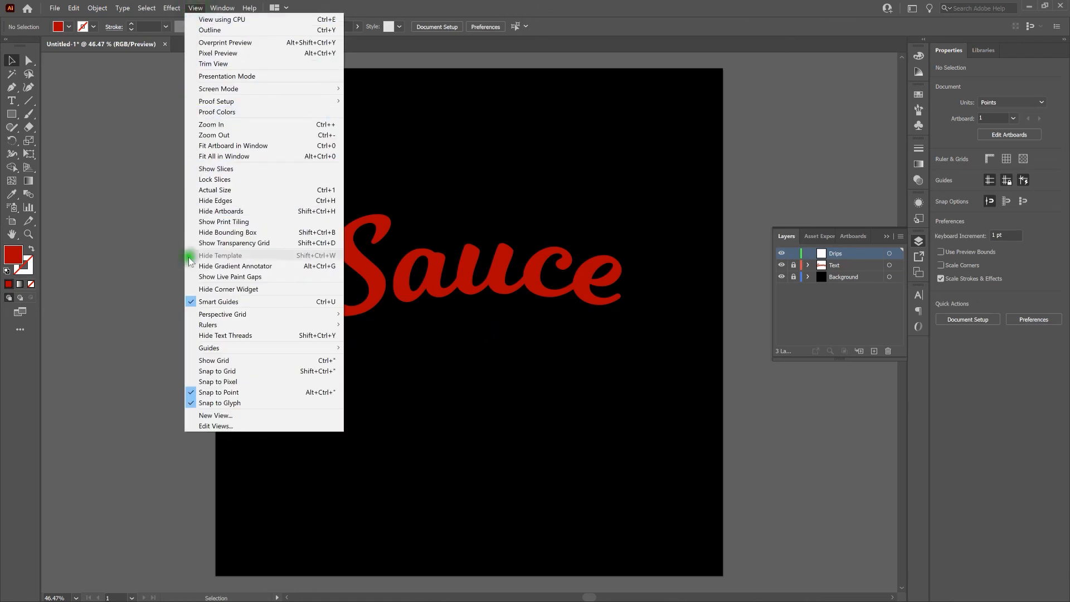
mouse_move(211, 325)
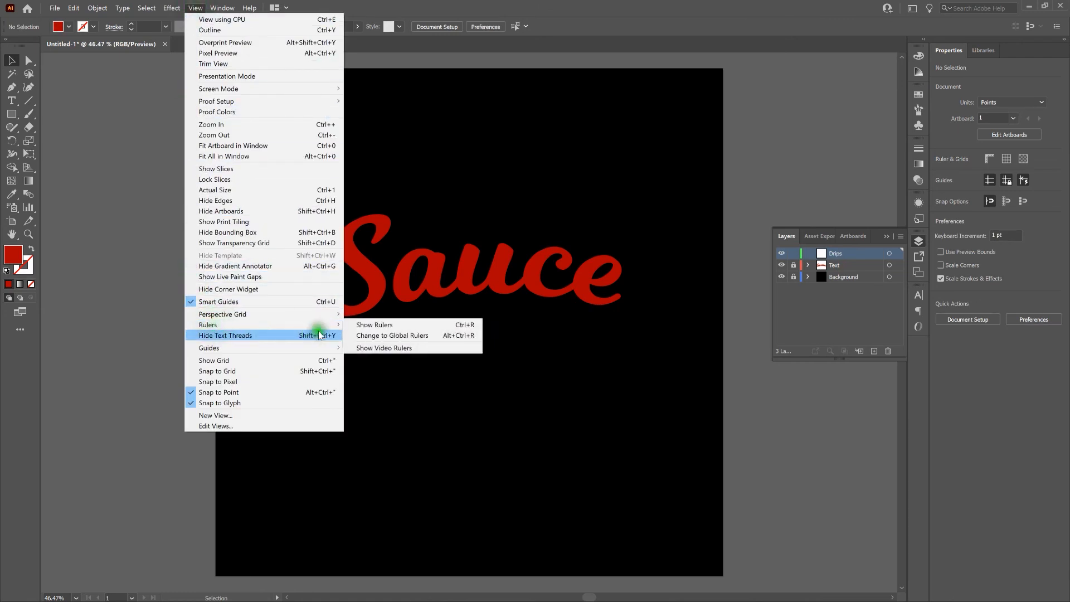
click(361, 326)
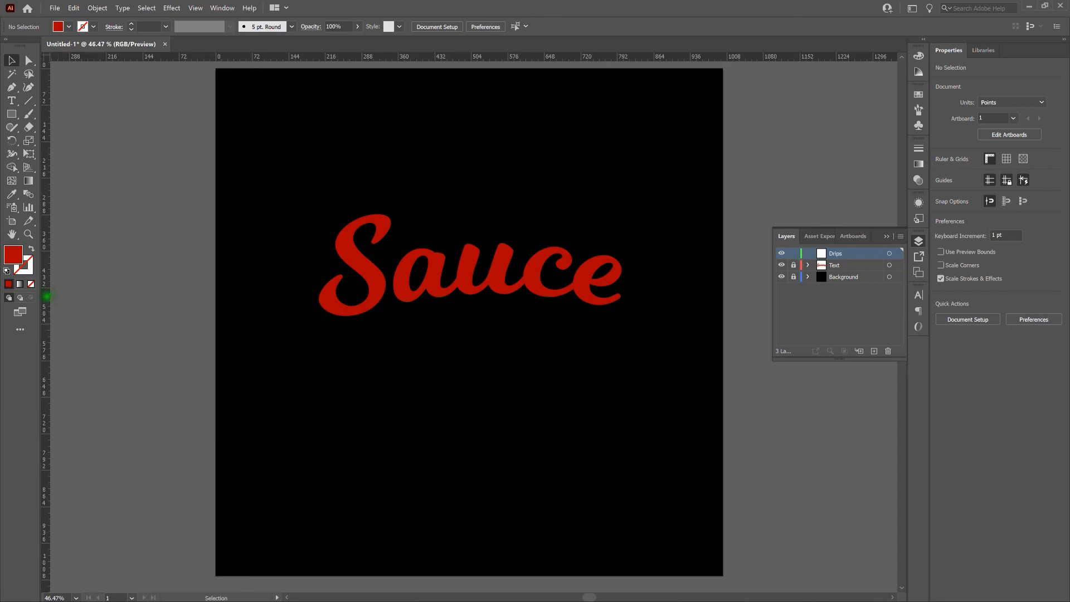
- Place five vertical guides through the lower curves of S, a (bowl and tail), c and e, at about 260, 380, 440, 655 and 757 pt
drag(45, 297, 347, 372)
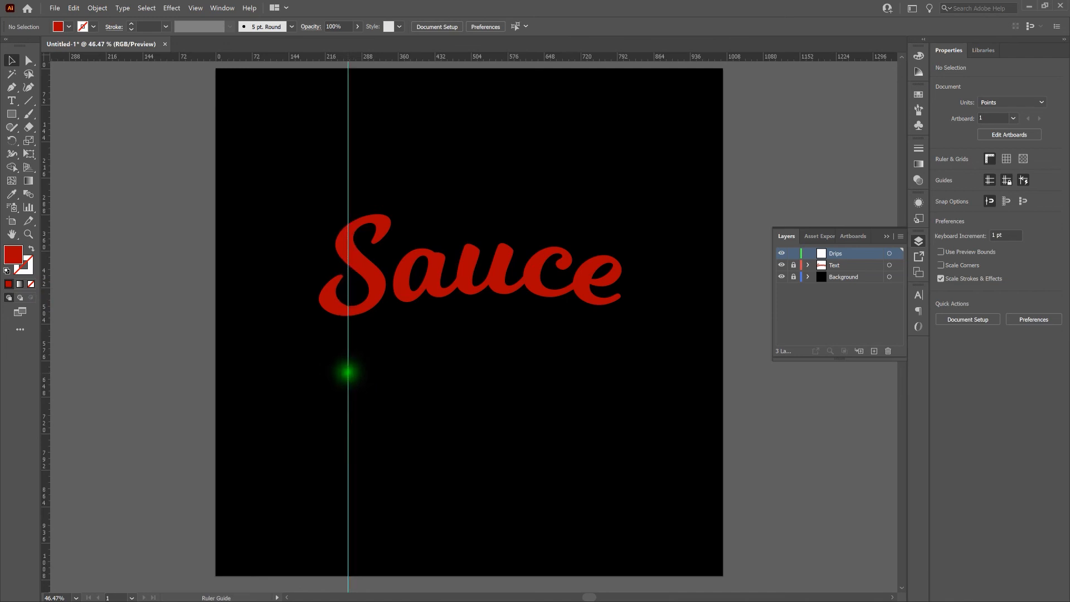
drag(57, 309, 408, 374)
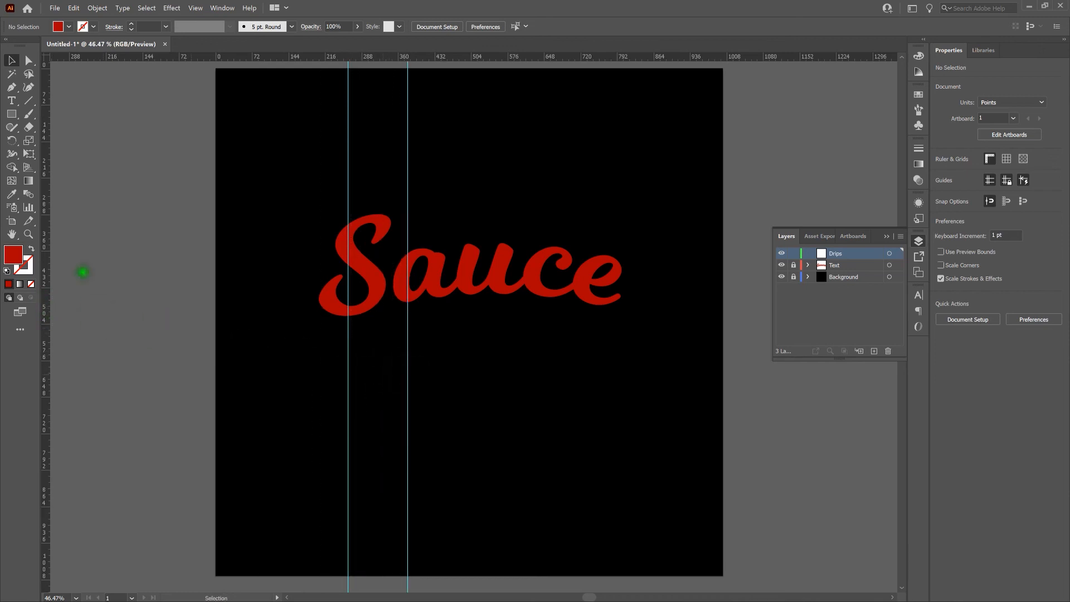
drag(47, 264, 438, 340)
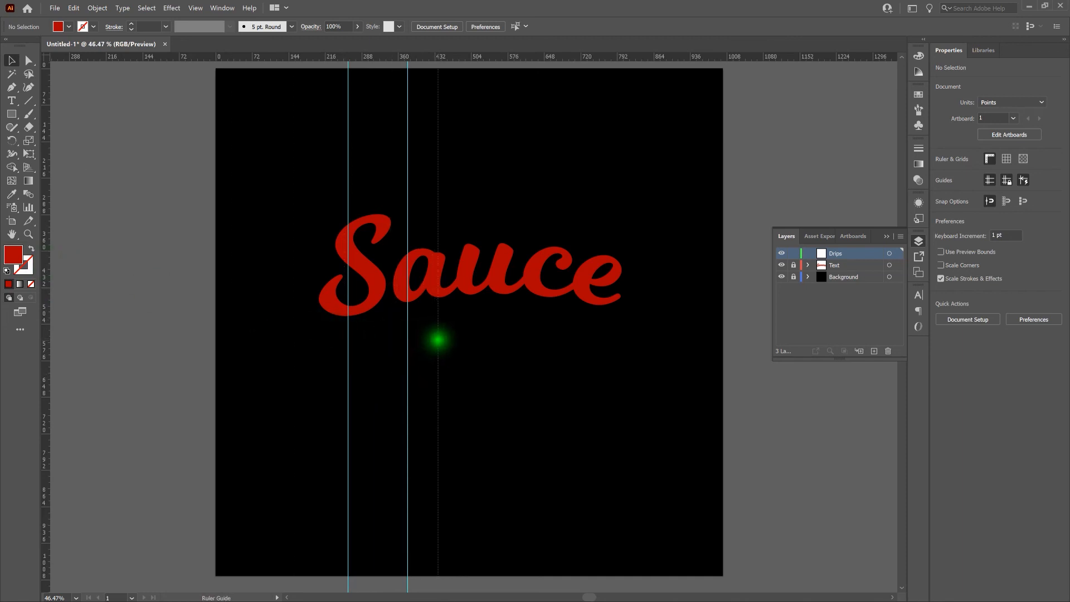
drag(438, 339, 438, 340)
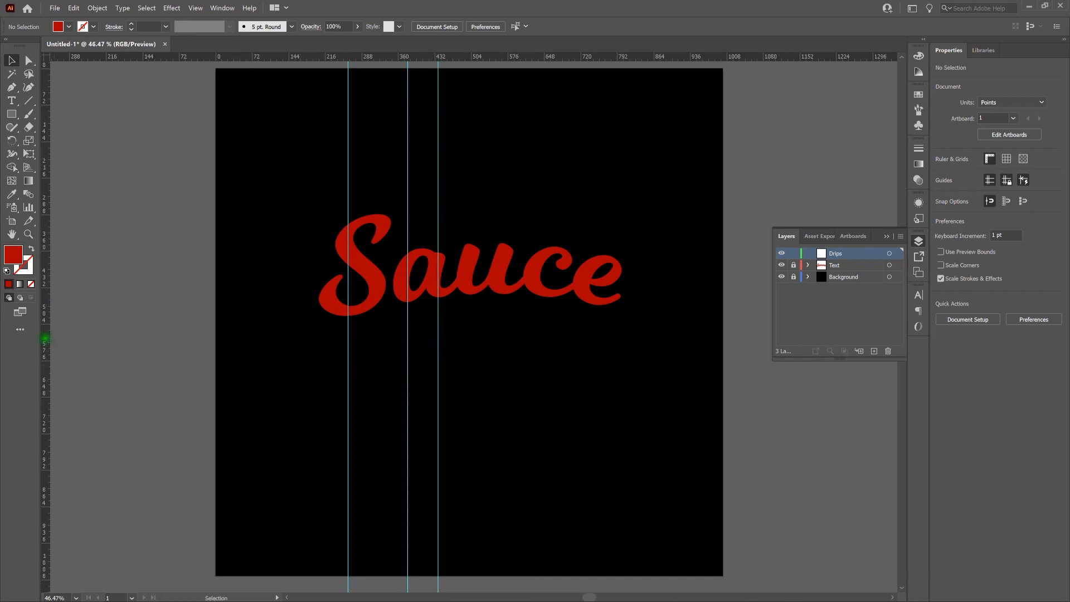
key(ctrl+=)
drag(45, 331, 554, 355)
drag(44, 322, 608, 376)
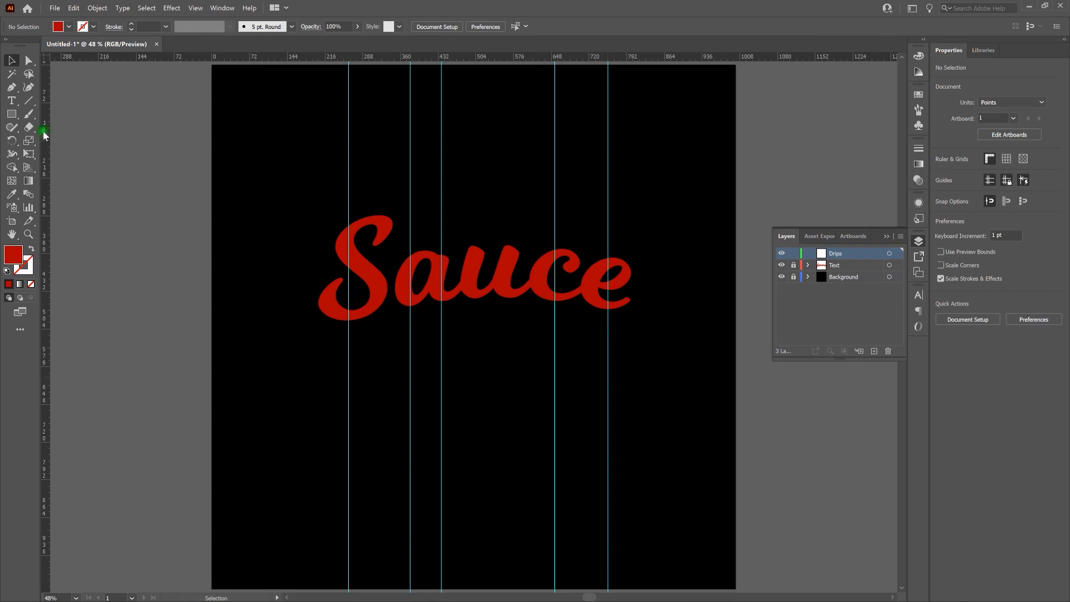
- With the Pen tool, draw the left half of a drip from the S's lower-left curve to a rounded tip on its guide at Y about 591 pt
key(p)
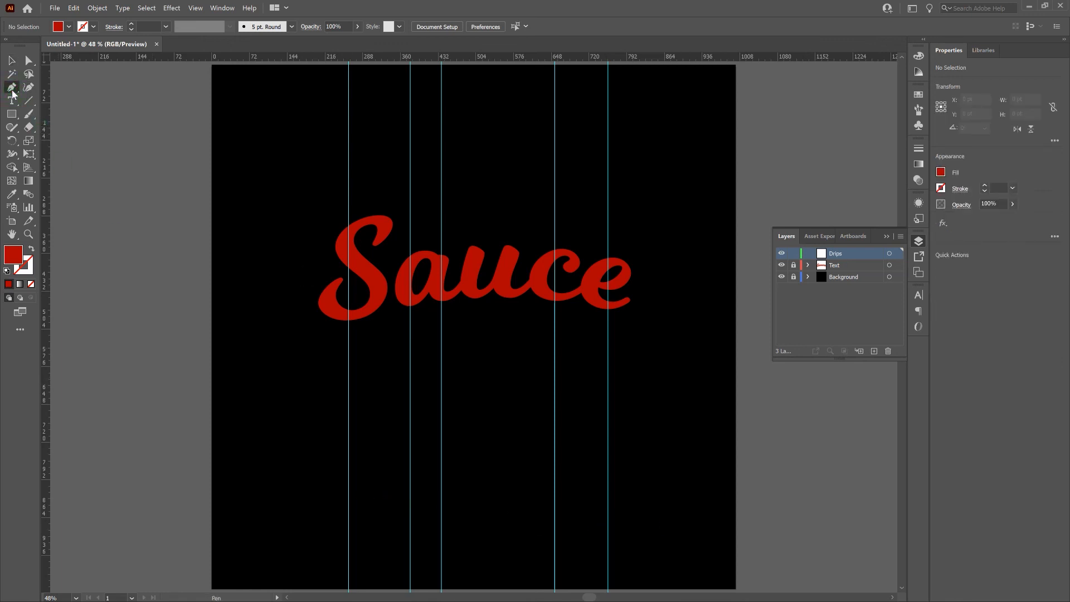
key(ctrl+plus)
key(ctrl+plus)
key(ctrl+plus)
key(ctrl+plus)
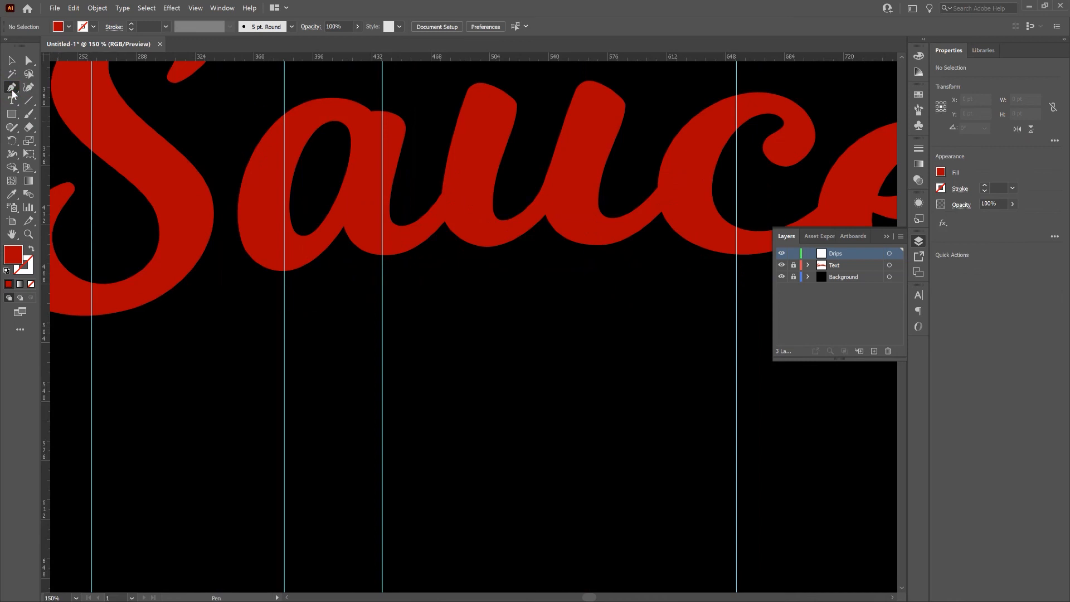
key(space)
key(space)
drag(487, 336, 689, 324)
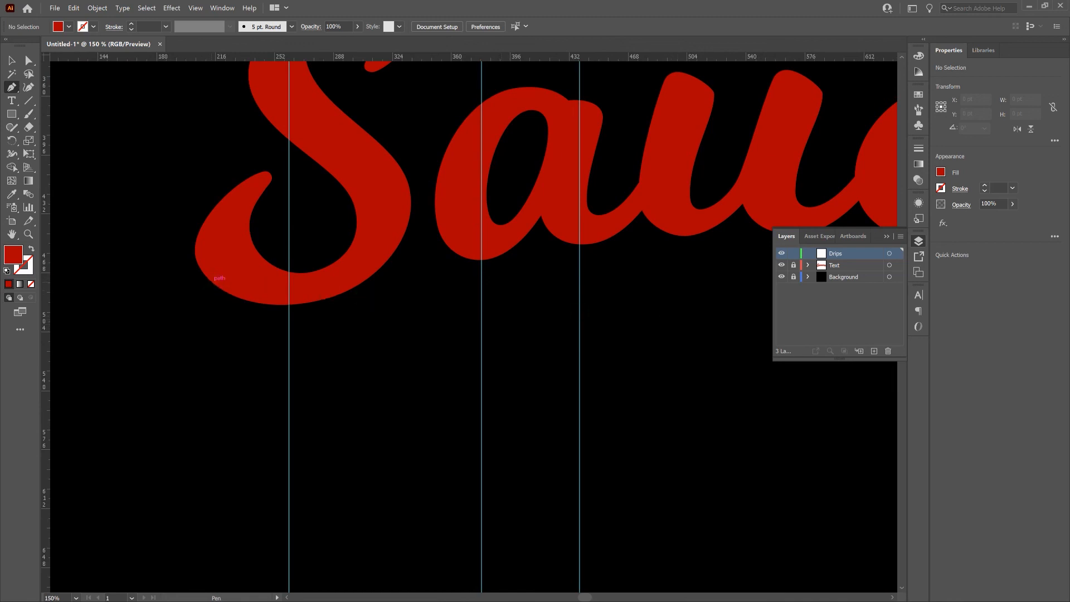
click(212, 282)
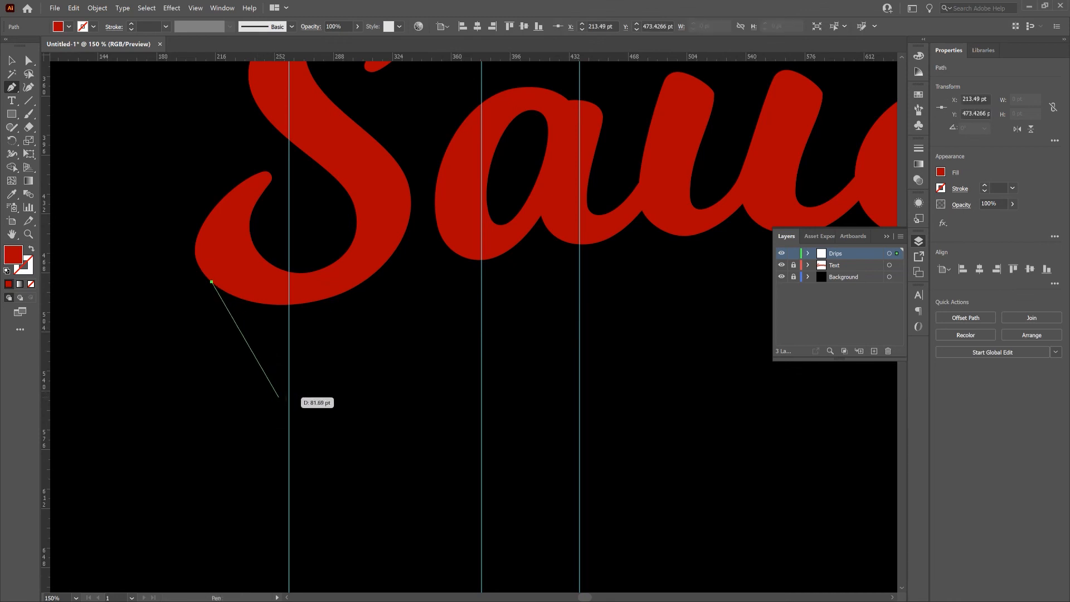
drag(278, 398, 279, 424)
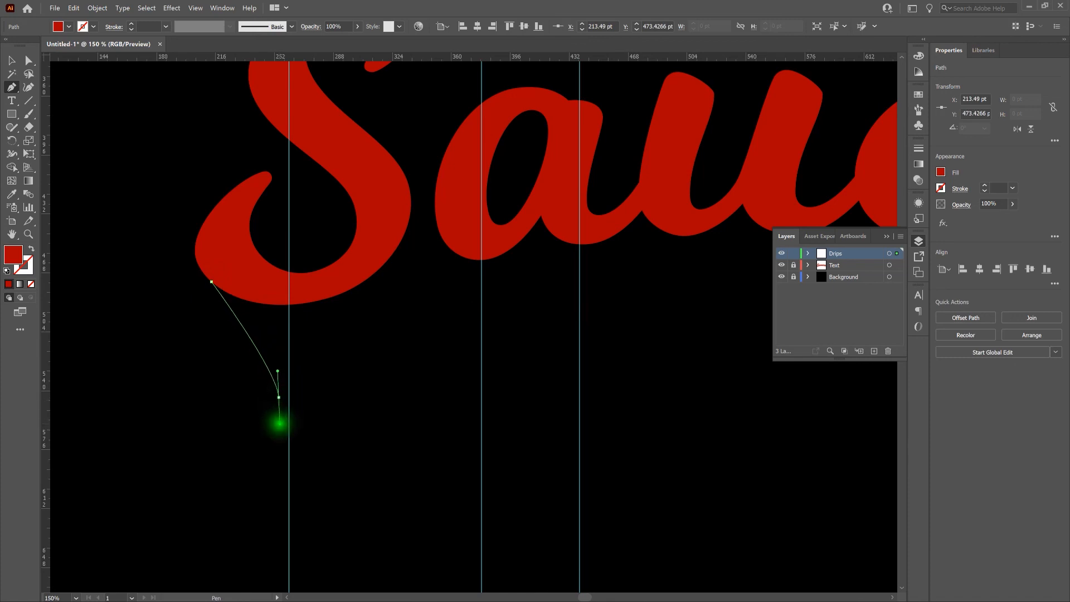
drag(280, 424, 278, 437)
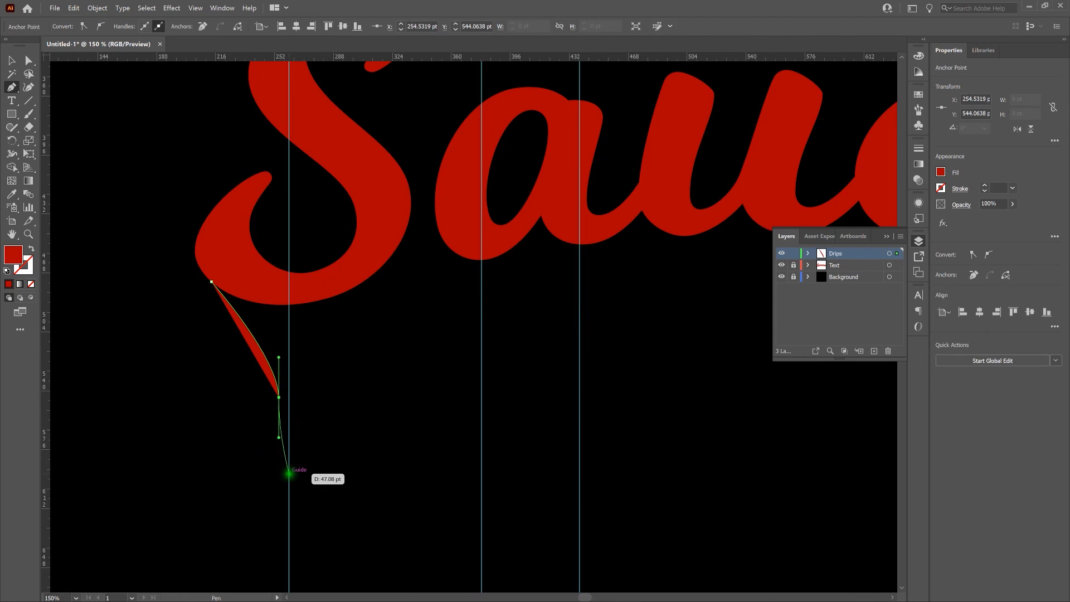
drag(289, 473, 314, 473)
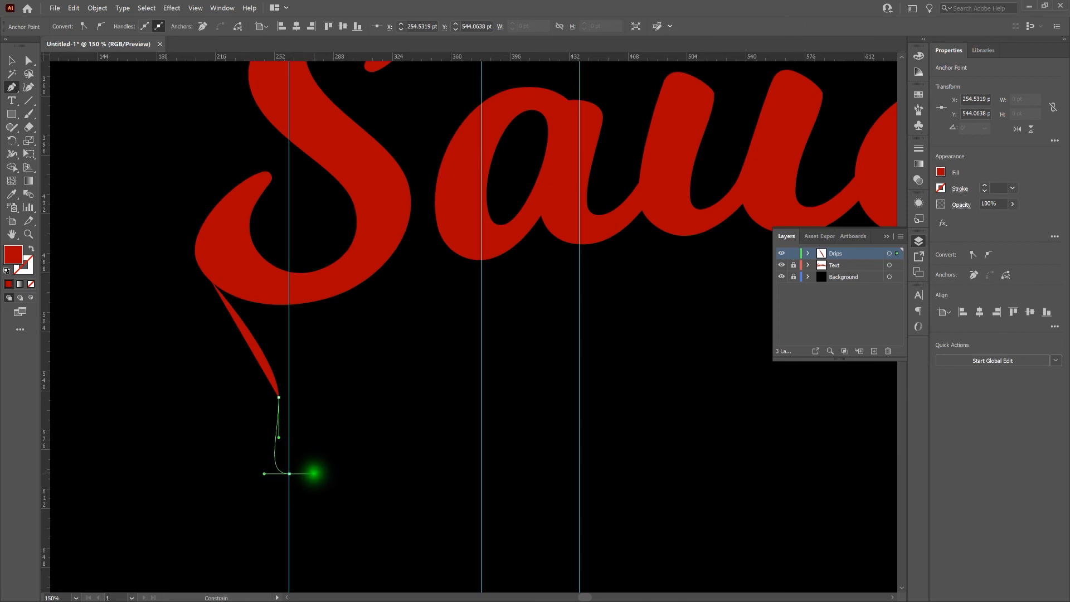
drag(314, 473, 311, 472)
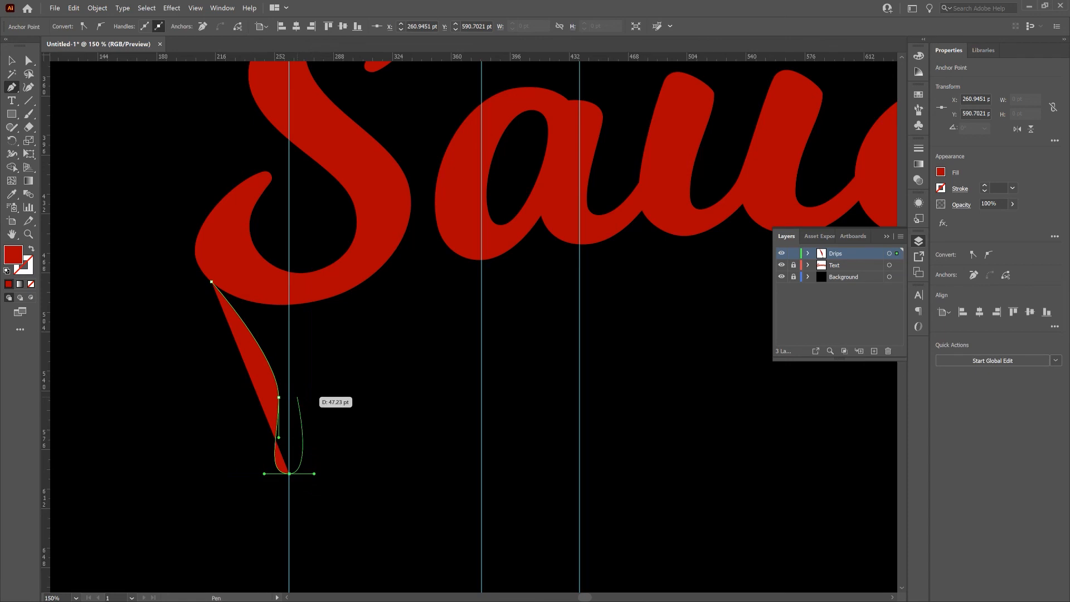
- Mirror the neck at about X 266, Y 544 pt, curve up to the S's edge near 300, 477 pt, and close and deselect the drip
drag(297, 397, 297, 376)
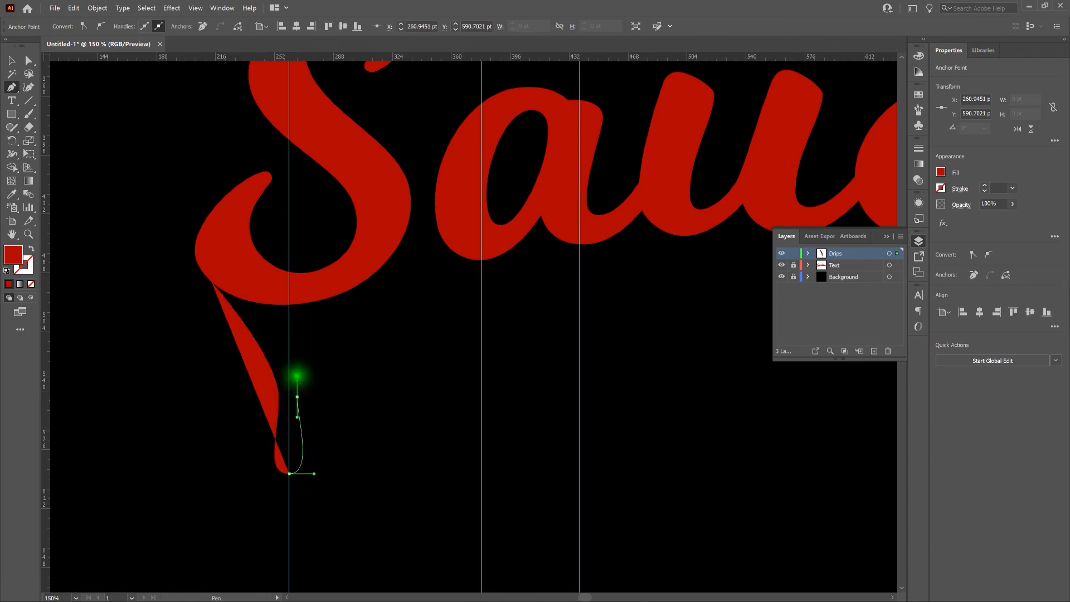
drag(297, 376, 297, 363)
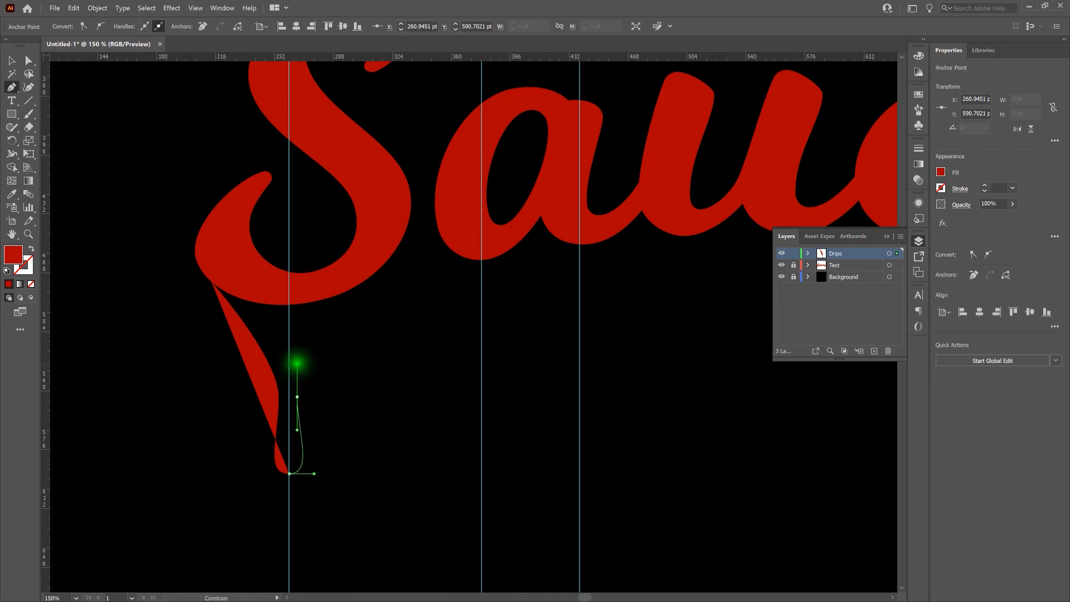
drag(297, 363, 297, 363)
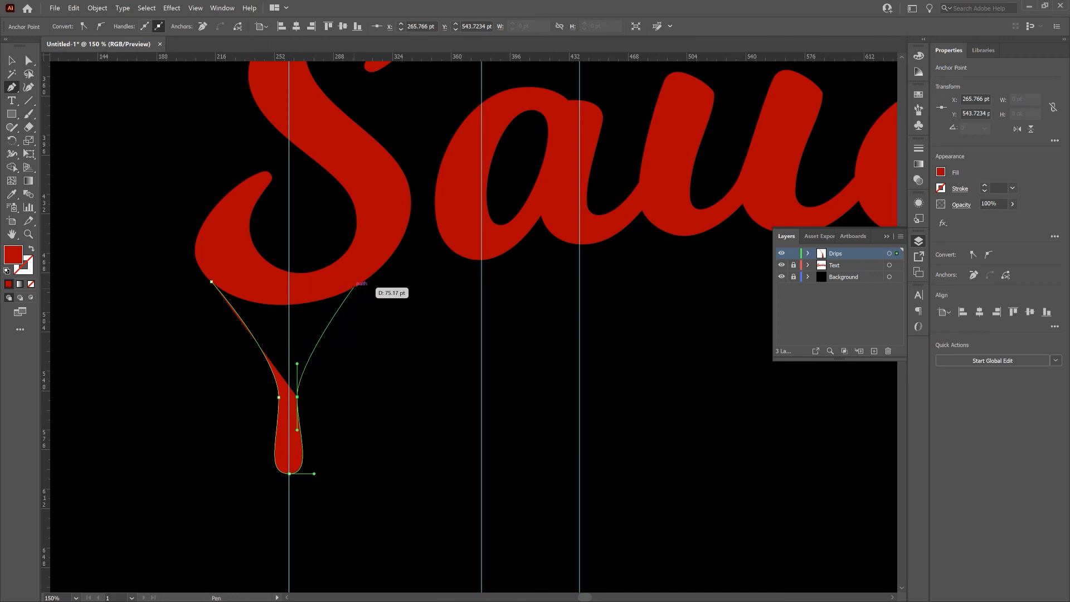
click(354, 287)
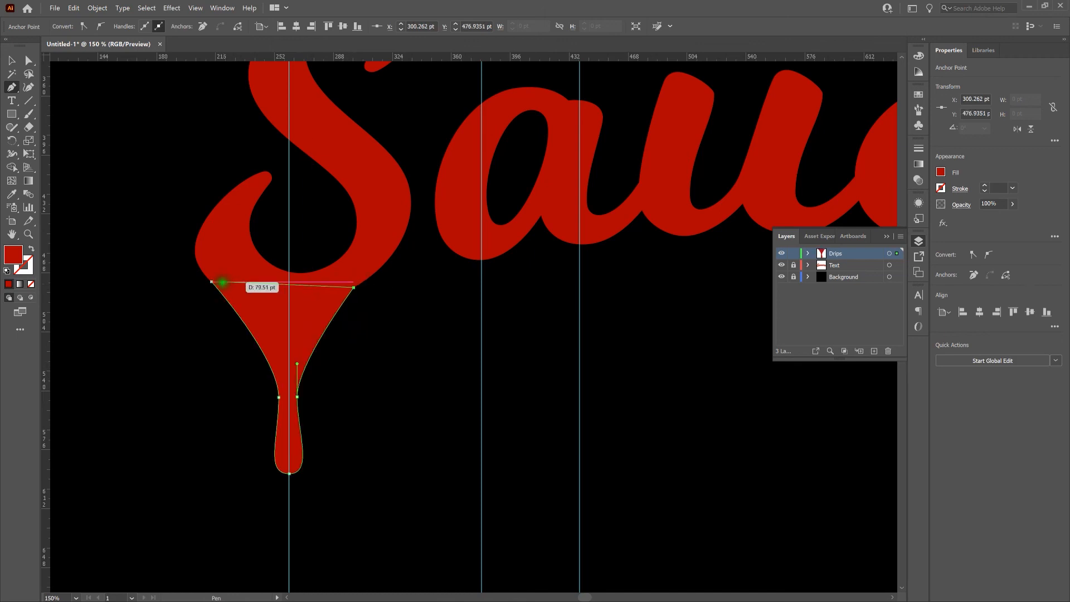
click(211, 282)
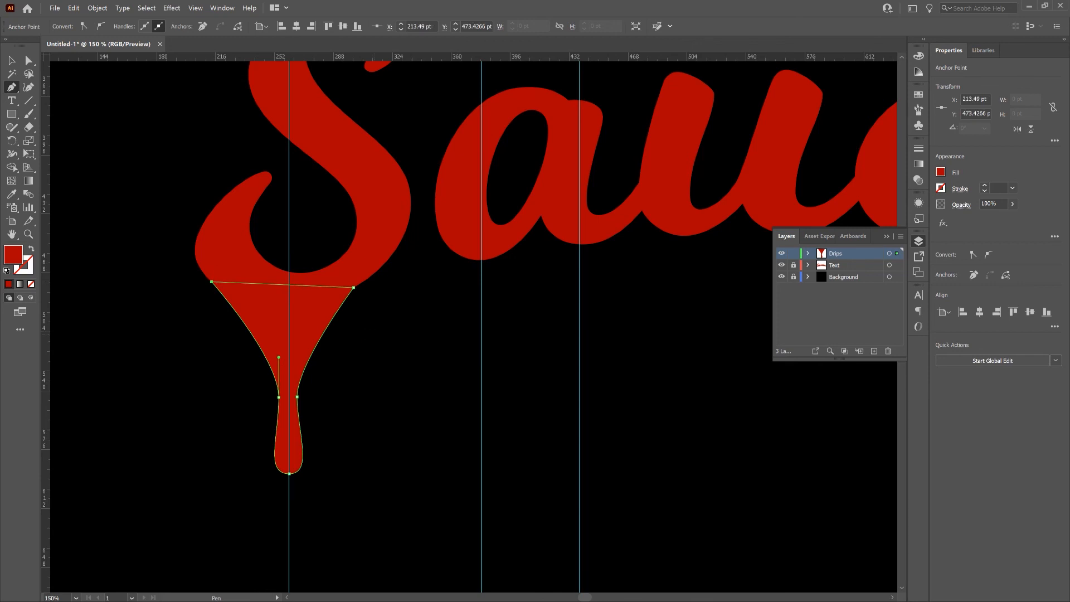
key(ctrl)
ctrl+click(373, 332)
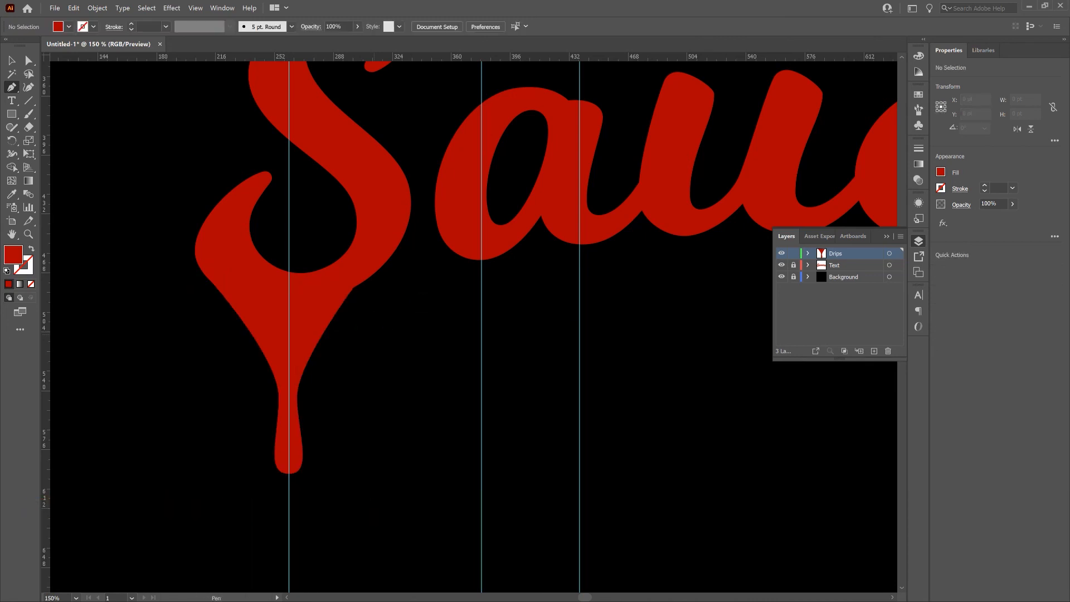
- Draw a narrow drip from the a's lower-left edge to a rounded tip on its guide at Y about 543 pt and back up to 500 pt
click(454, 252)
drag(474, 324, 474, 369)
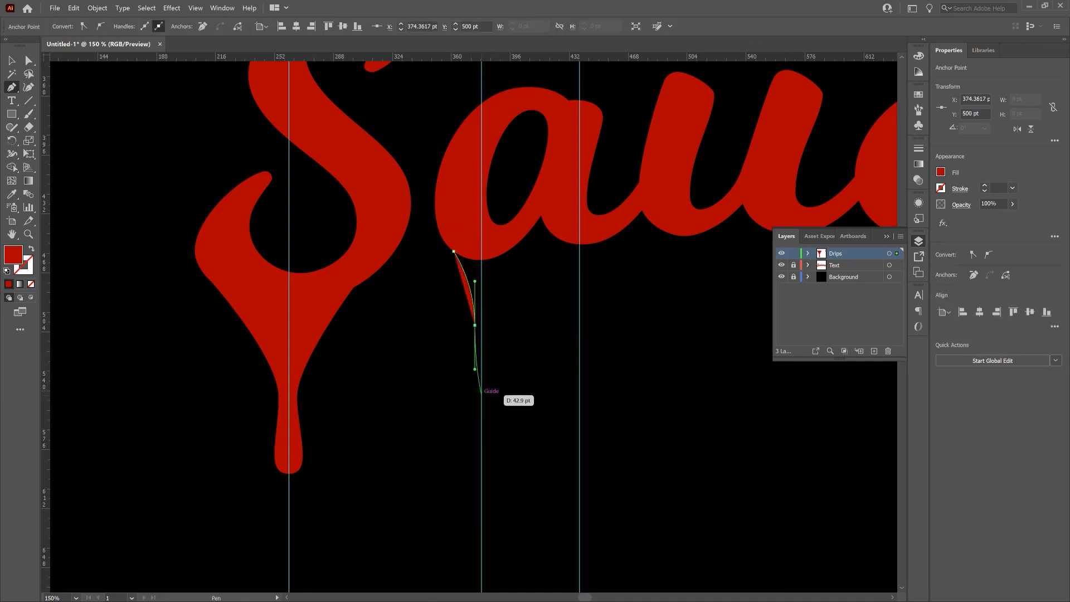
drag(481, 395, 501, 395)
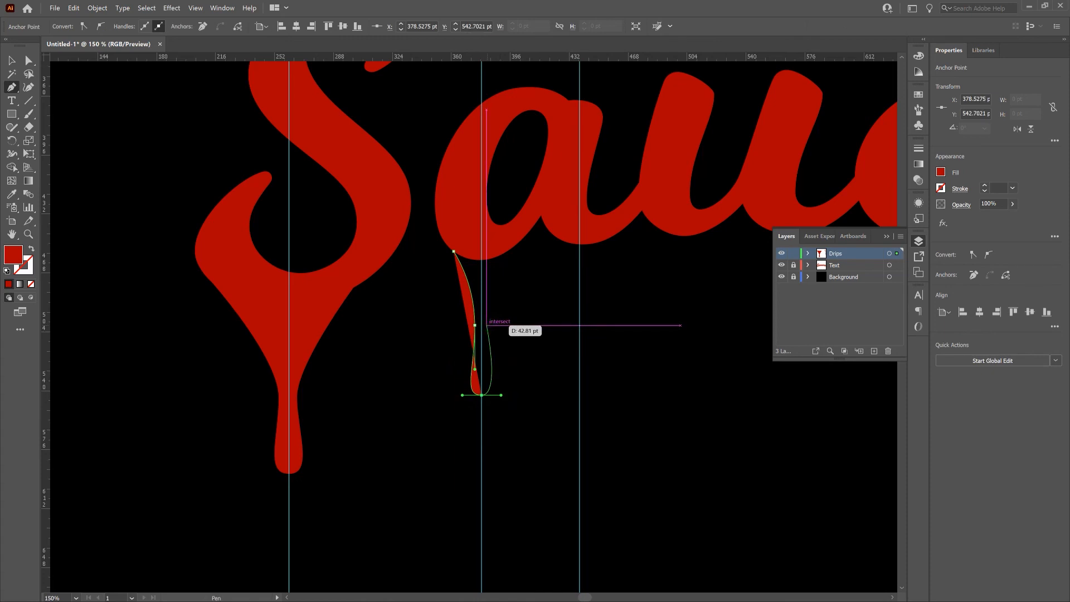
drag(486, 325, 484, 282)
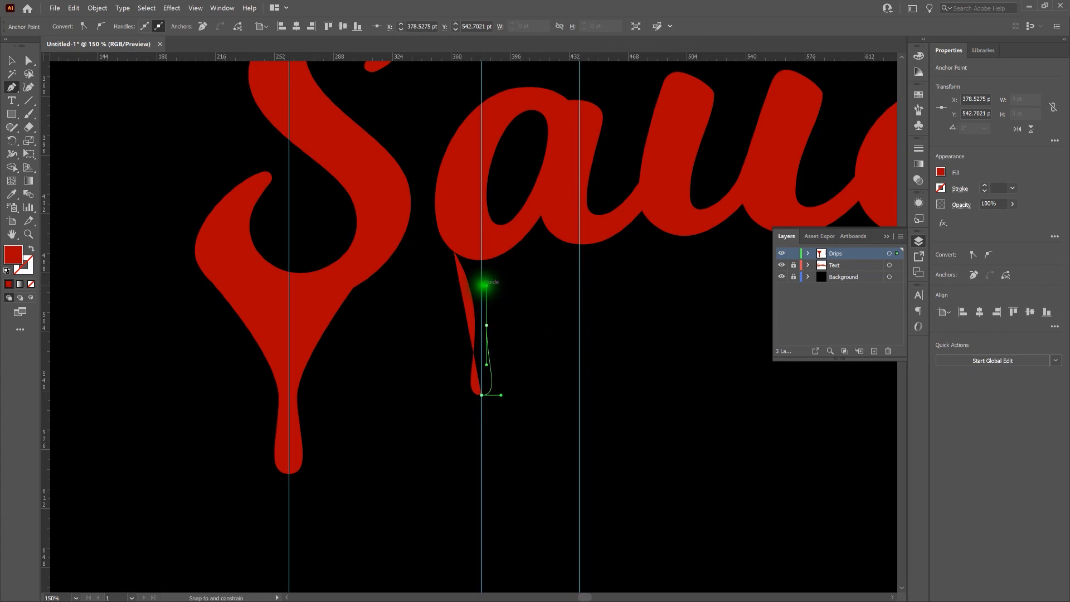
drag(483, 285, 486, 285)
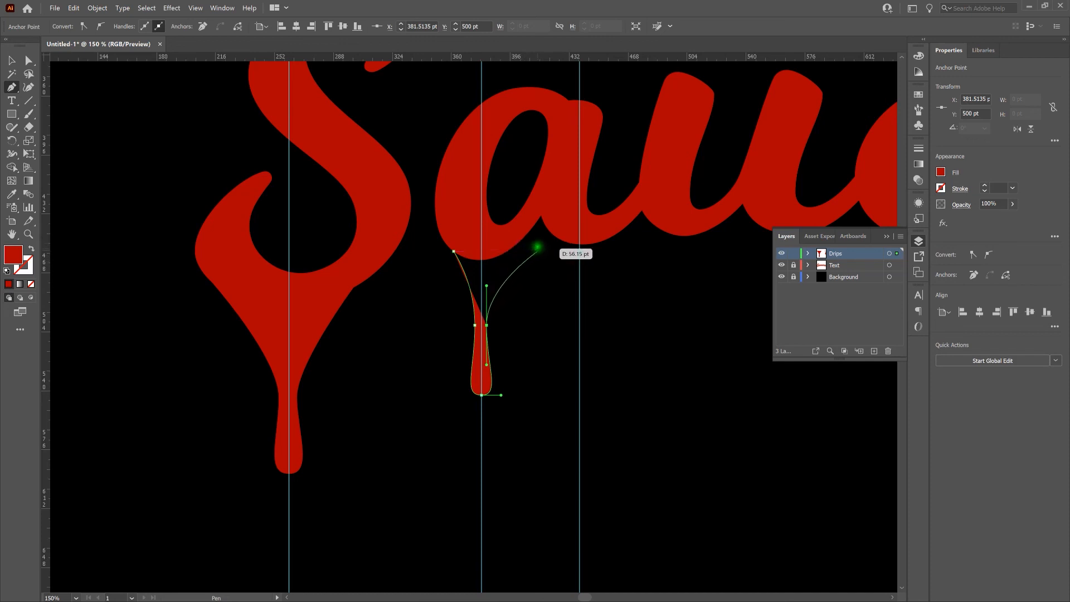
- Continue the path with an arch under the a and a shorter drip ending at Y about 524 pt on the third guide, curving up to the tail
drag(538, 247, 576, 246)
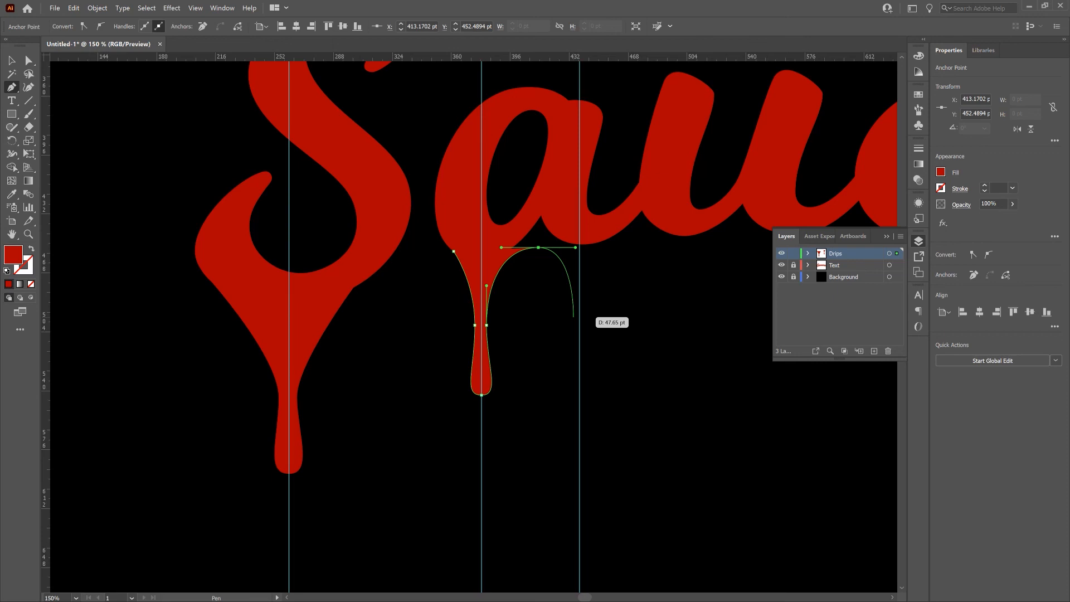
drag(574, 316, 570, 344)
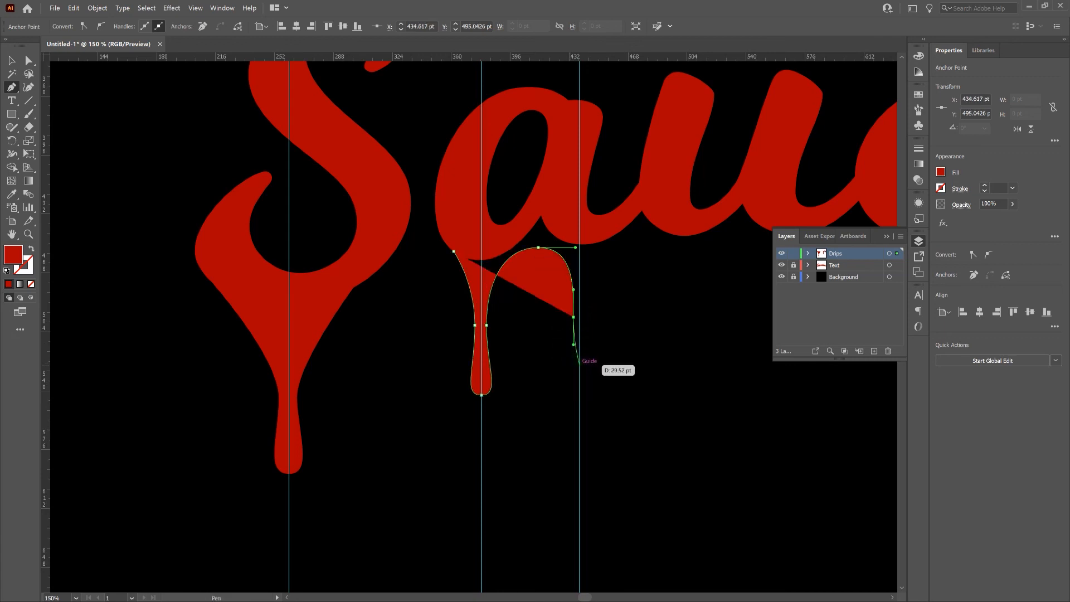
drag(579, 364, 593, 365)
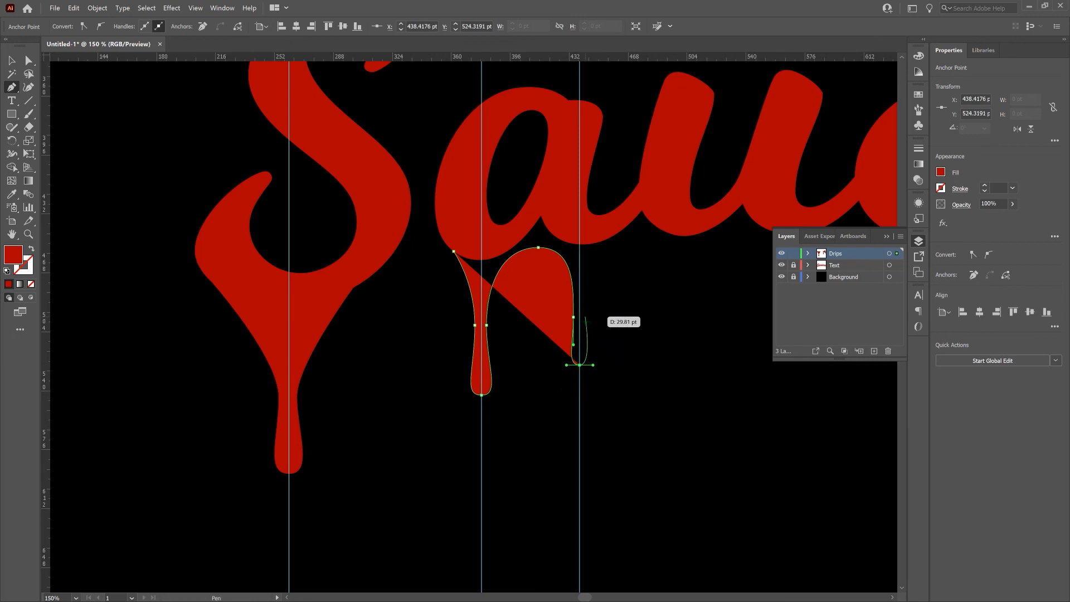
drag(586, 317, 583, 288)
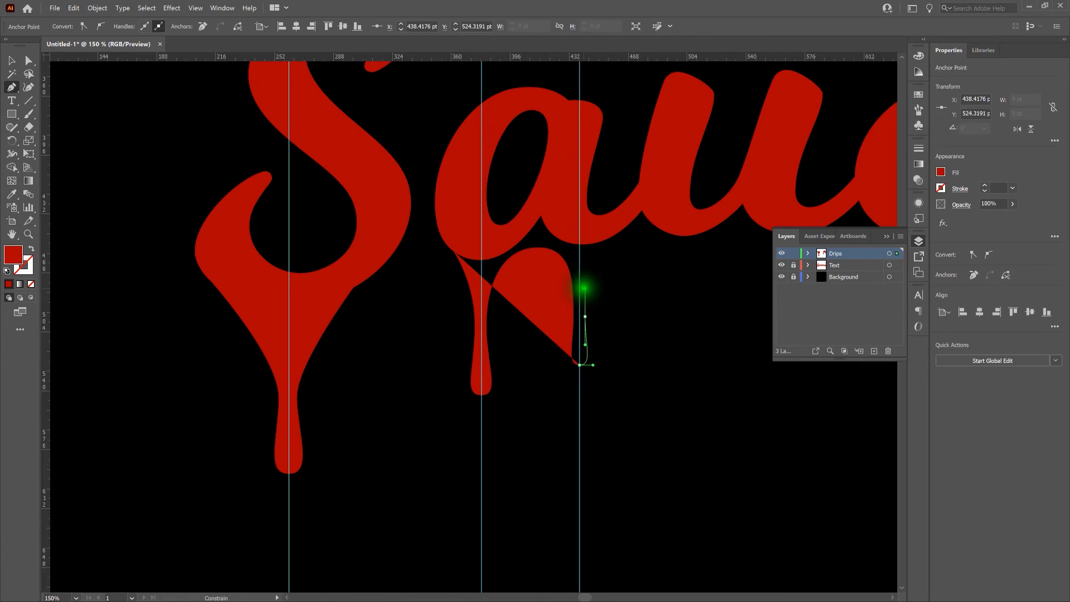
drag(583, 288, 583, 289)
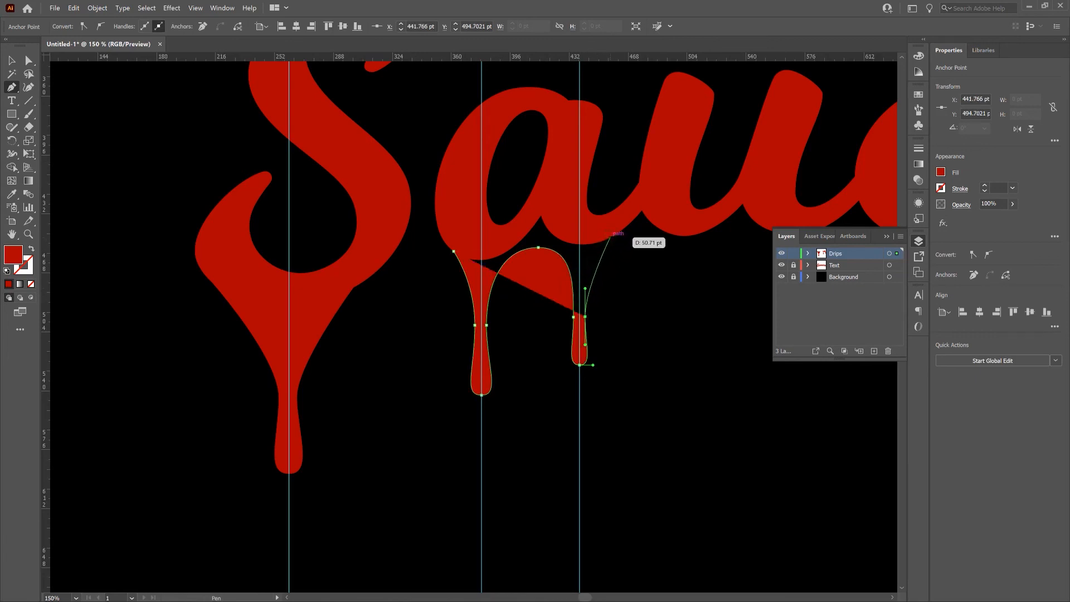
click(609, 237)
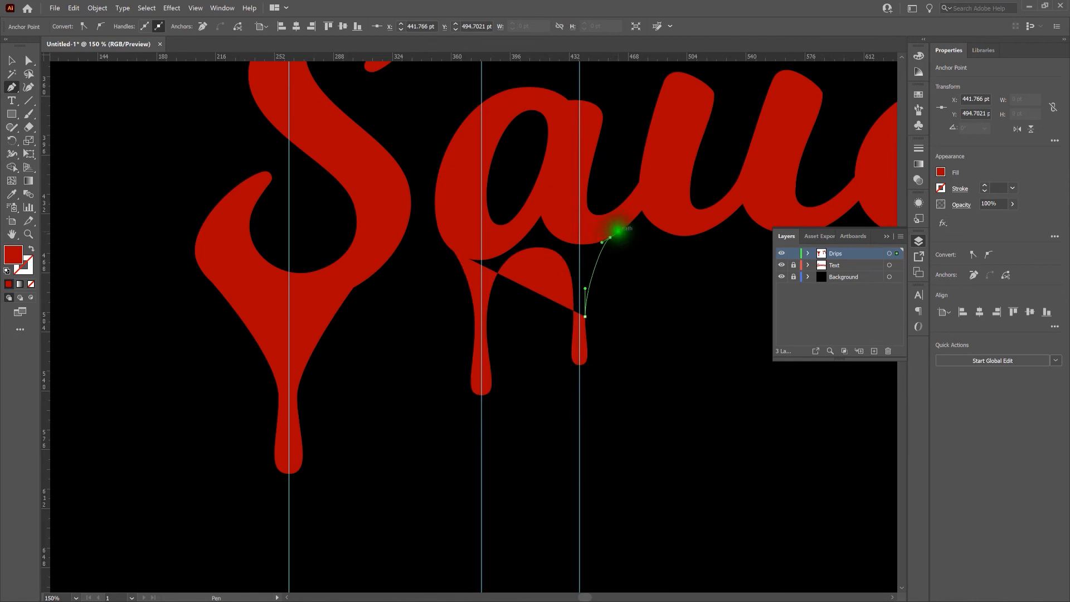
drag(617, 229, 619, 231)
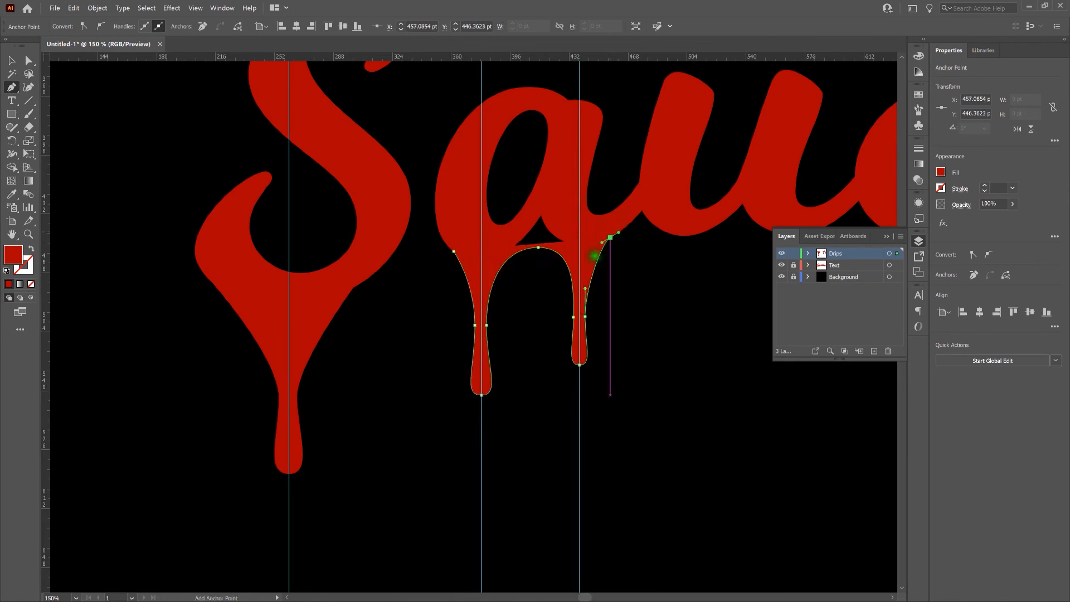
- Close the double drip path through the inside of the a, keeping clear of its counter, and deselect it
click(597, 228)
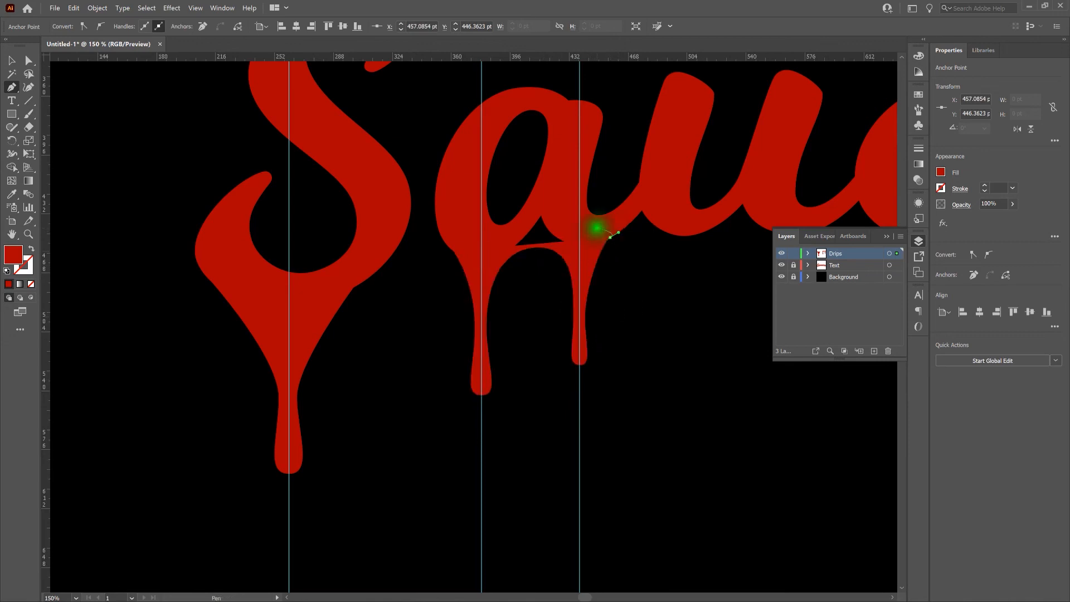
click(545, 200)
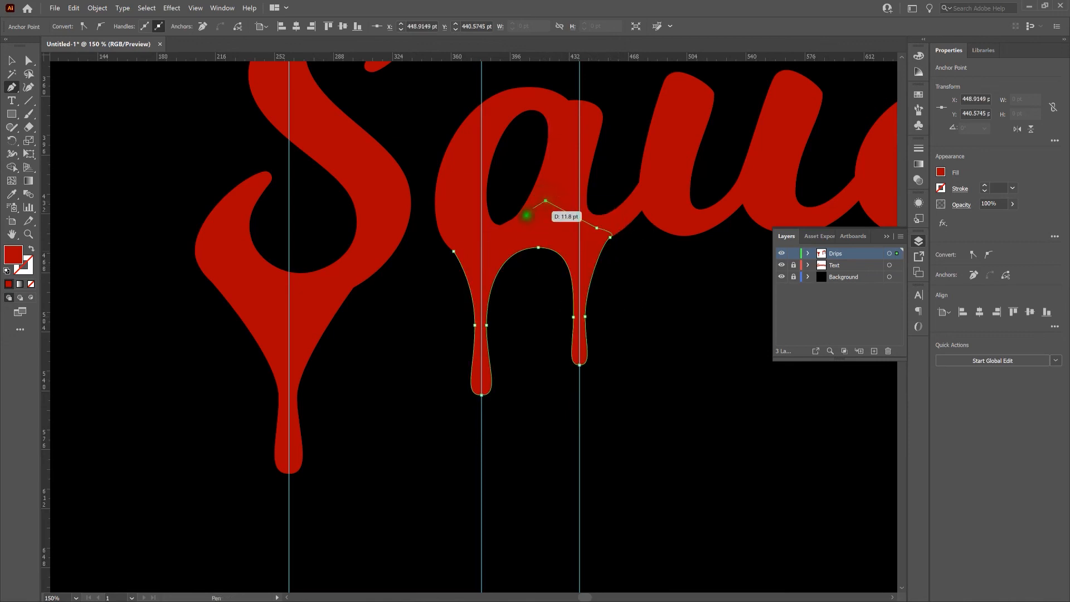
click(514, 235)
click(454, 251)
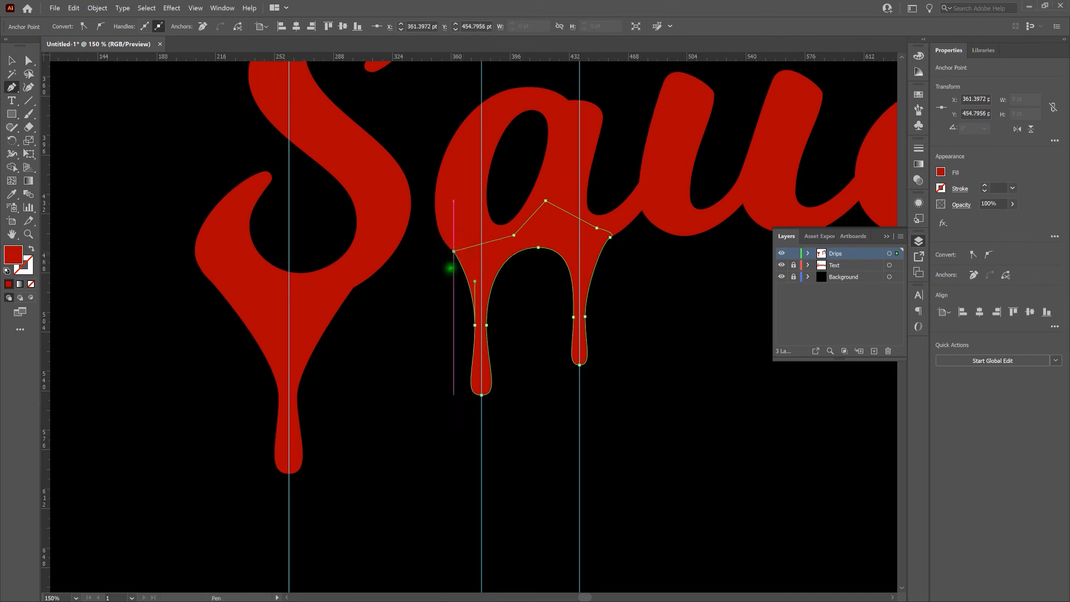
ctrl+click(444, 290)
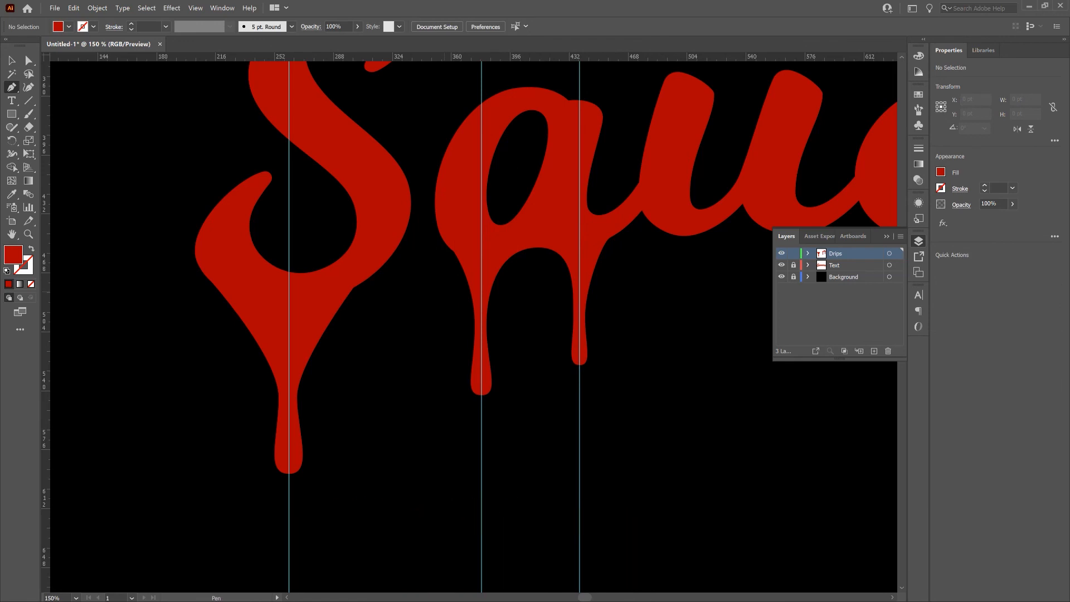
- Check the drips on S and a with the guides hidden, and show the guides again
key(ctrl+minus)
key(ctrl+minus)
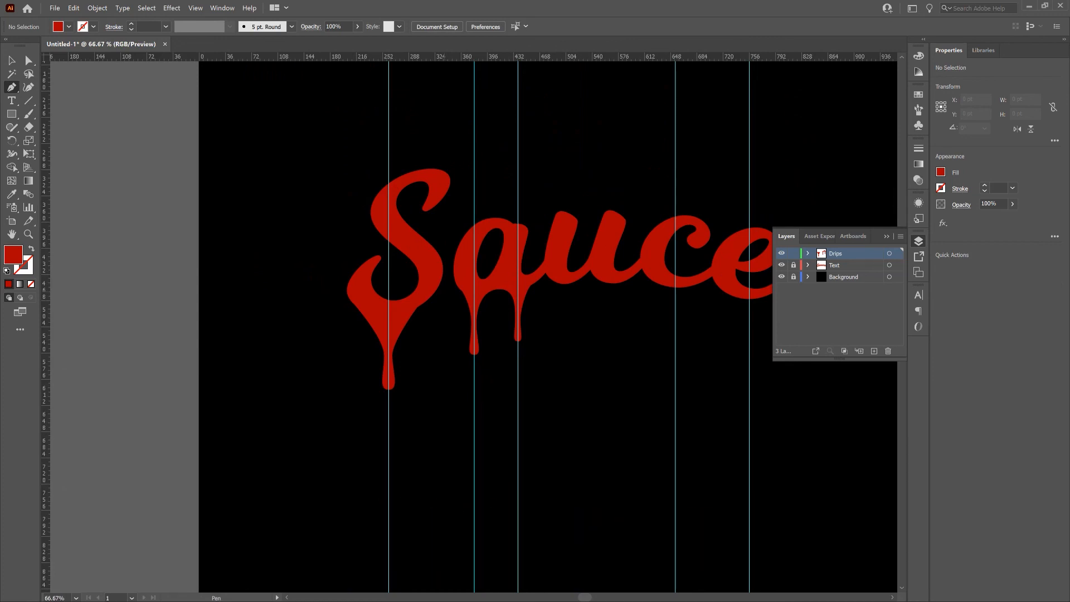
key(a)
key(ctrl+semicolon)
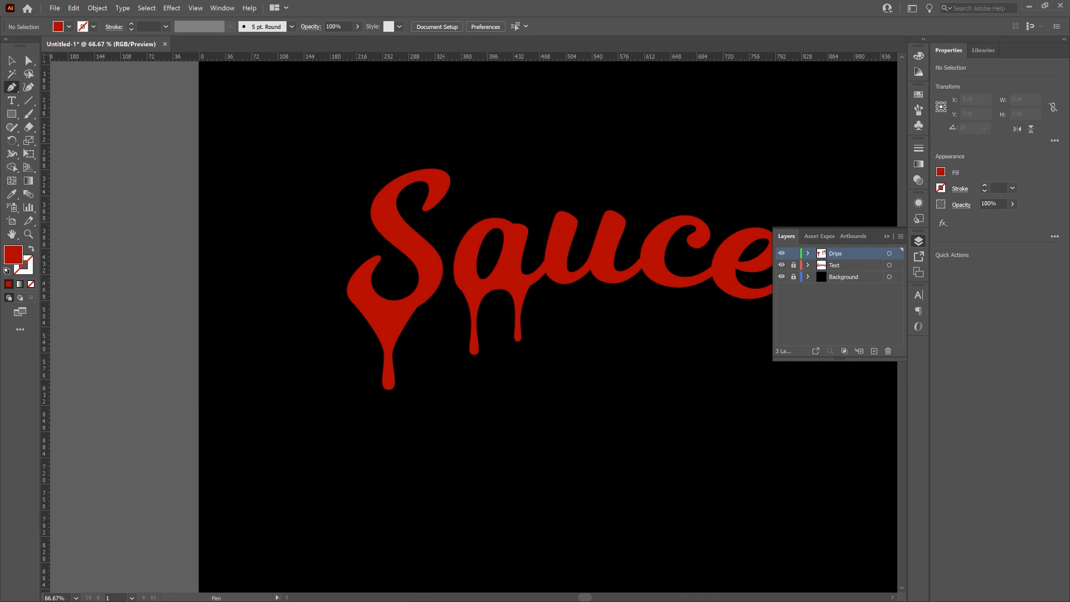
key(ctrl+semicolon)
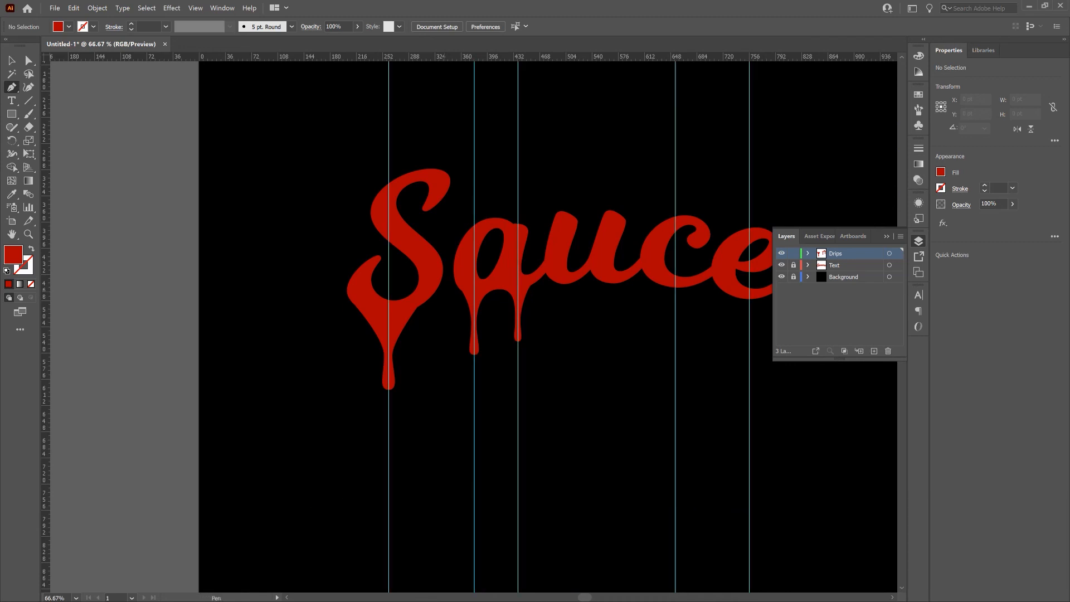
- Draw a closed drip under the c with flared shoulders, a narrow neck and a rounded tip centred on the fourth guide, and deselect it
key(ctrl+1)
key(ctrl+equal)
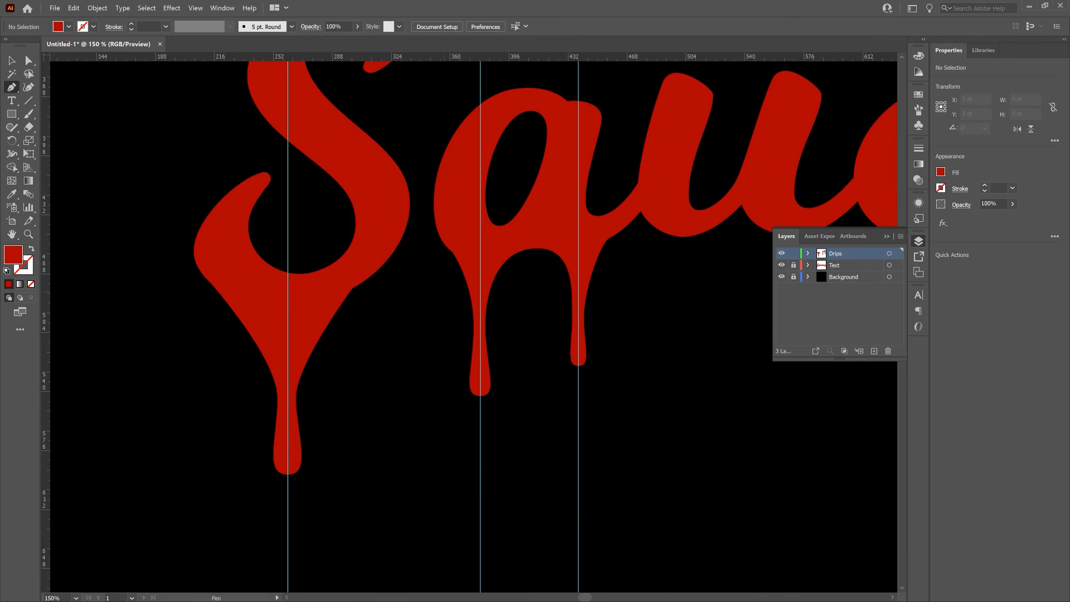
key(space)
drag(731, 389, 482, 360)
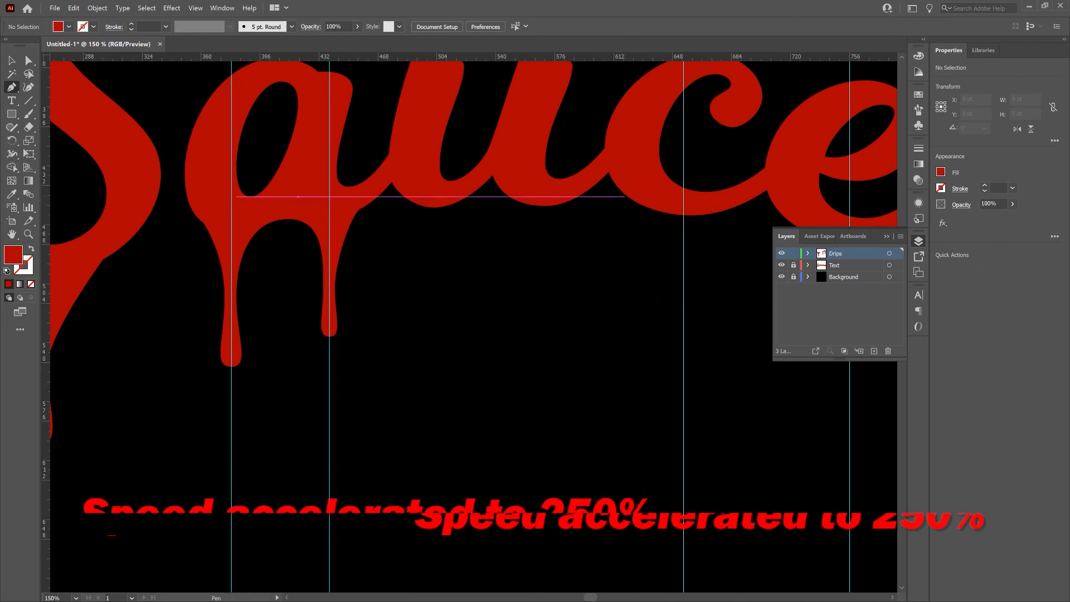
click(628, 197)
drag(673, 290, 673, 333)
drag(684, 372, 712, 372)
drag(690, 290, 690, 247)
click(745, 202)
click(628, 197)
ctrl+click(721, 314)
drag(721, 313, 416, 304)
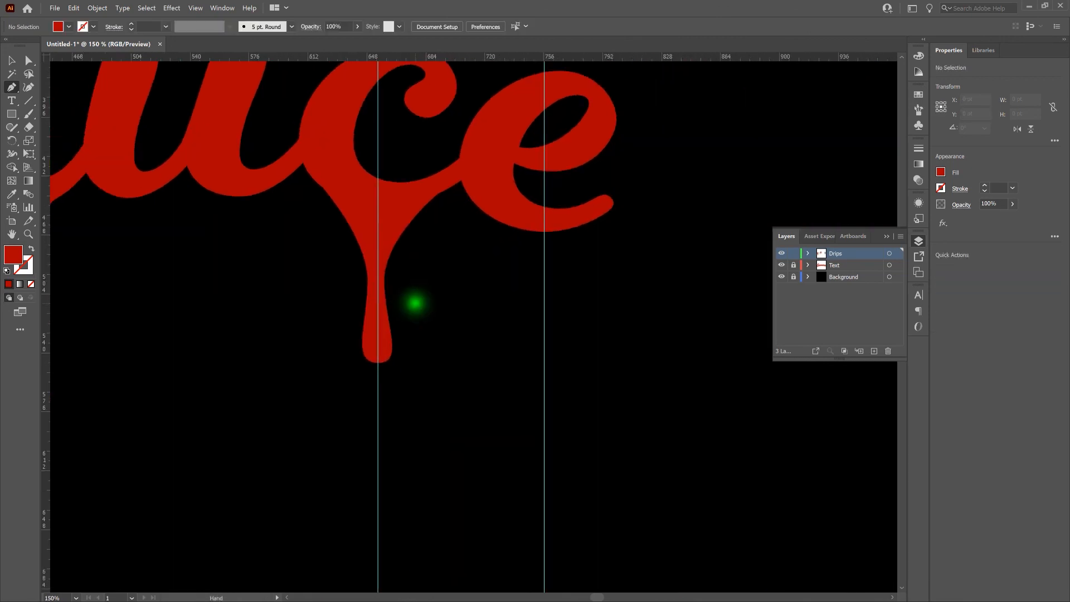
- Draw a closed drip under the e with a narrow neck and a rounded tip centred on the fifth guide, and deselect it
click(478, 207)
drag(535, 301, 572, 376)
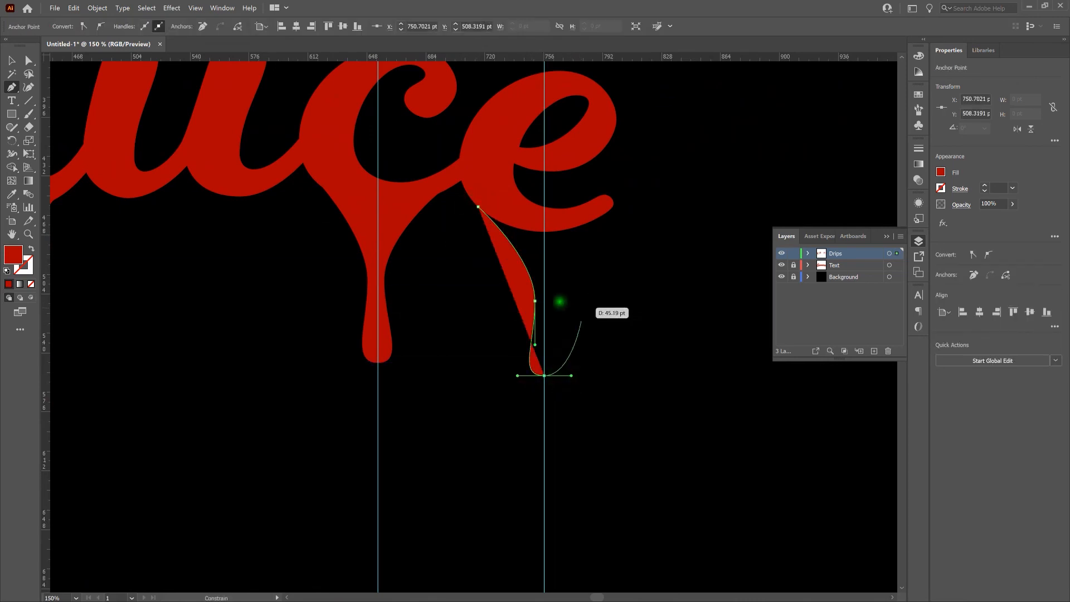
drag(550, 301, 550, 259)
drag(586, 223, 599, 217)
click(478, 206)
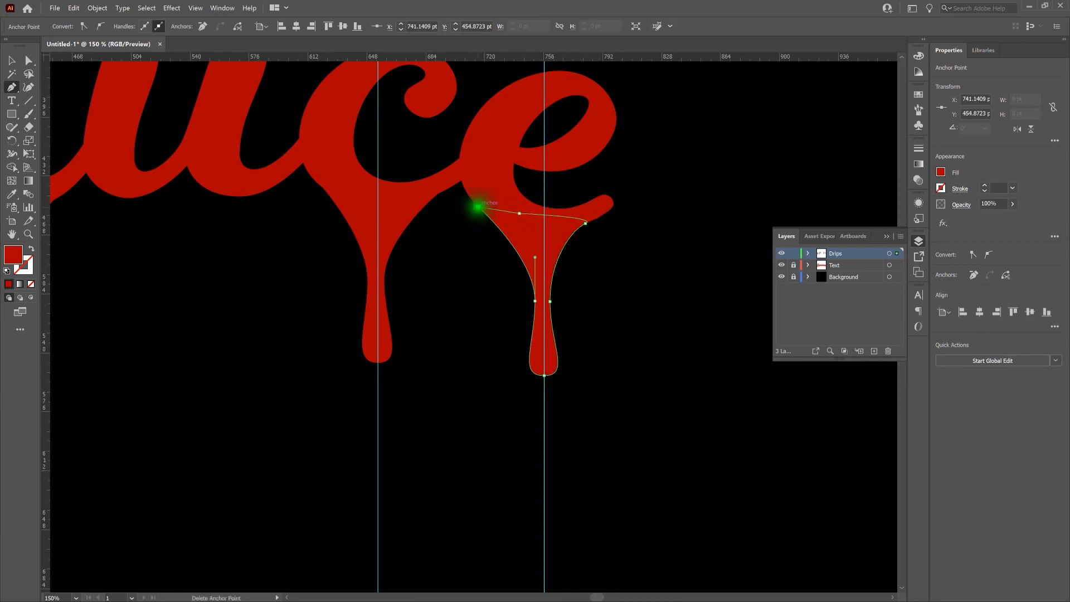
ctrl+click(470, 254)
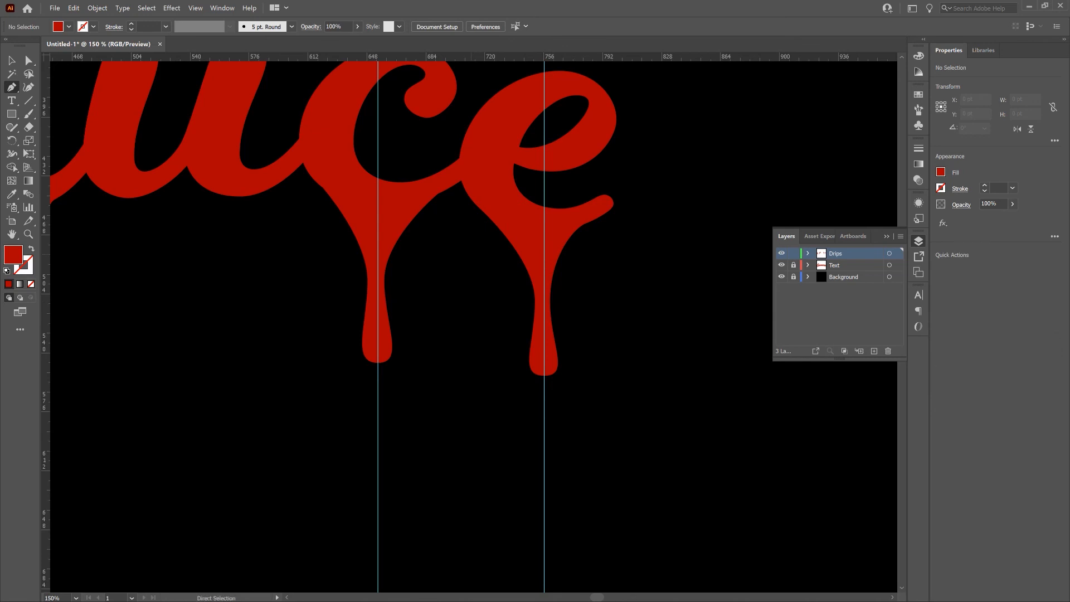
- Hide the guides and lock the Drips layer
key(ctrl+0)
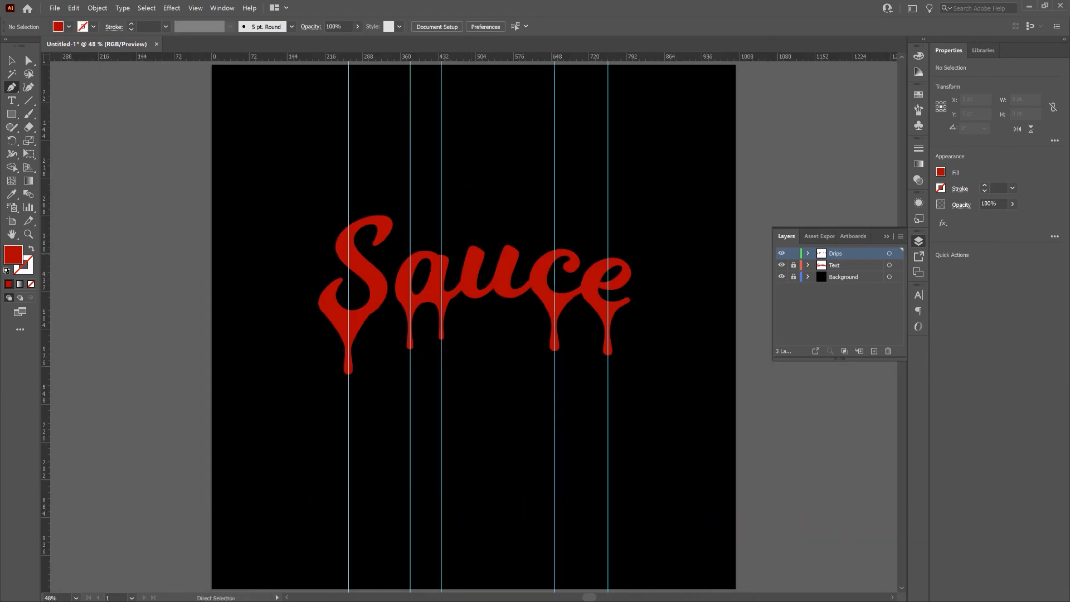
key(ctrl+semicolon)
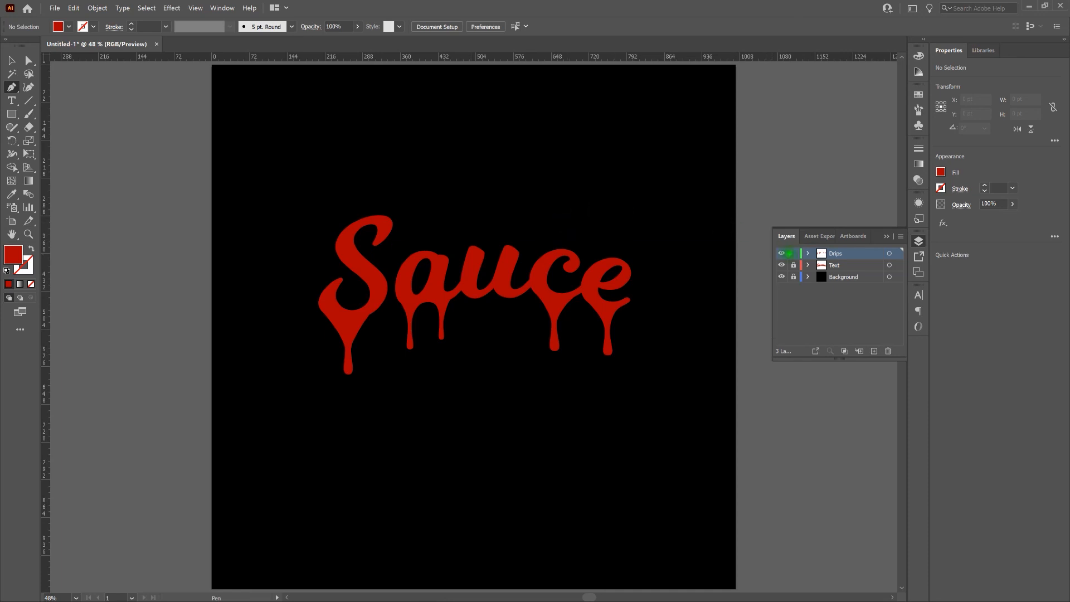
click(794, 253)
- Add a new layer named Highlights above Drips and make it the active layer
click(875, 352)
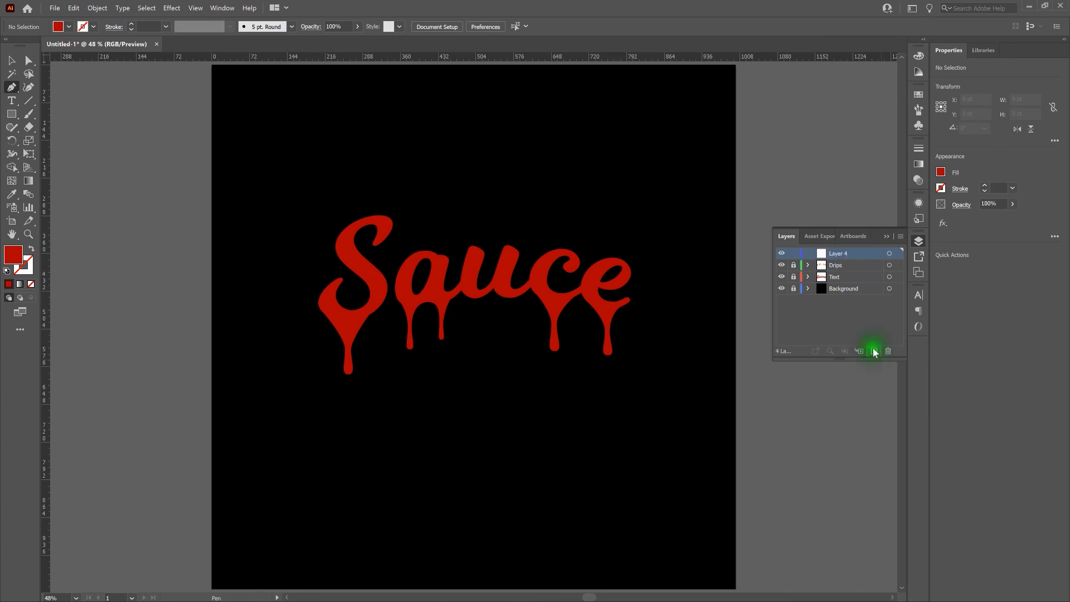
double_click(842, 253)
text(Highlights)
click(836, 329)
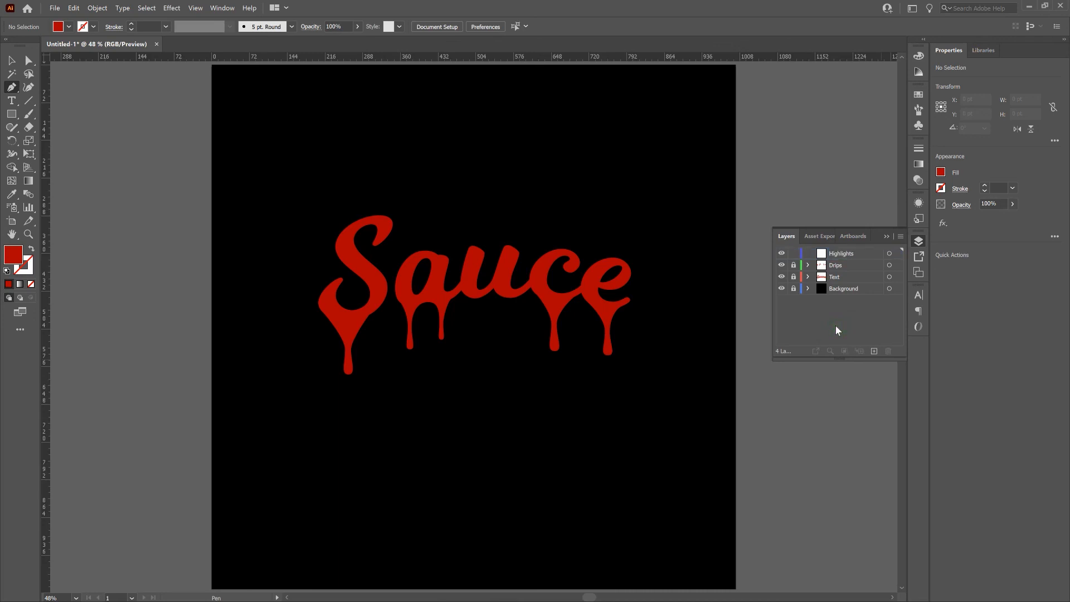
click(865, 254)
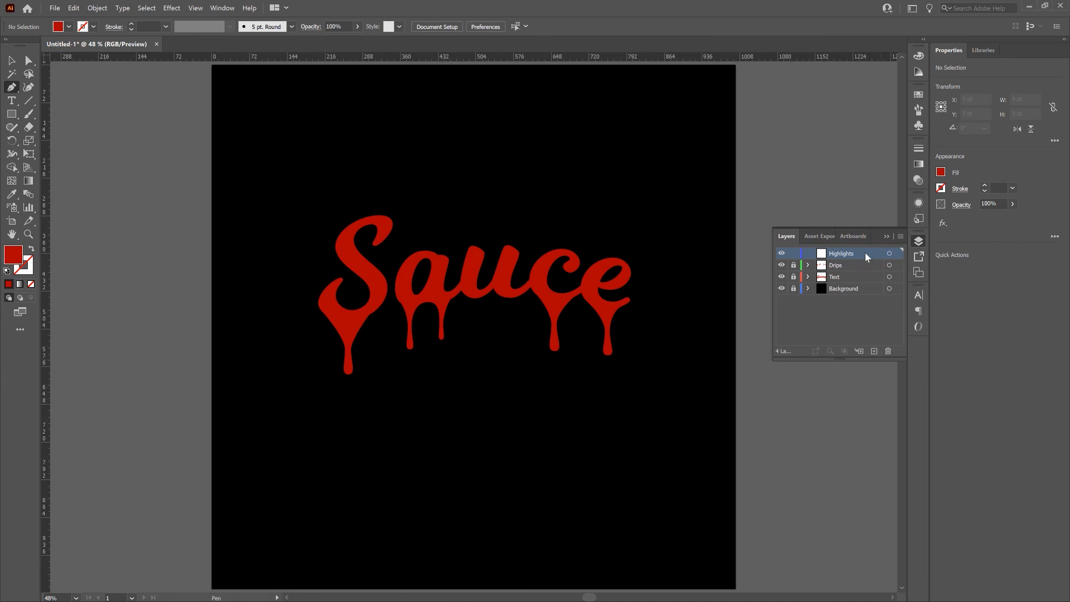
- Set up the Pen tool with no fill and a white 1 pt stroke for drawing the highlights
key(ctrl+plus)
key(ctrl+plus)
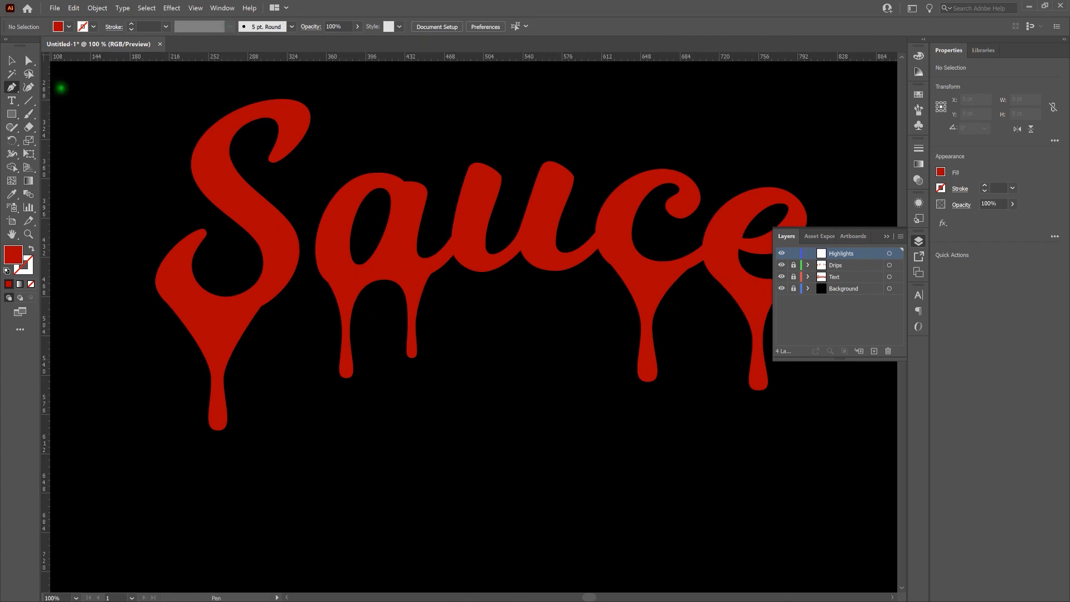
key(p)
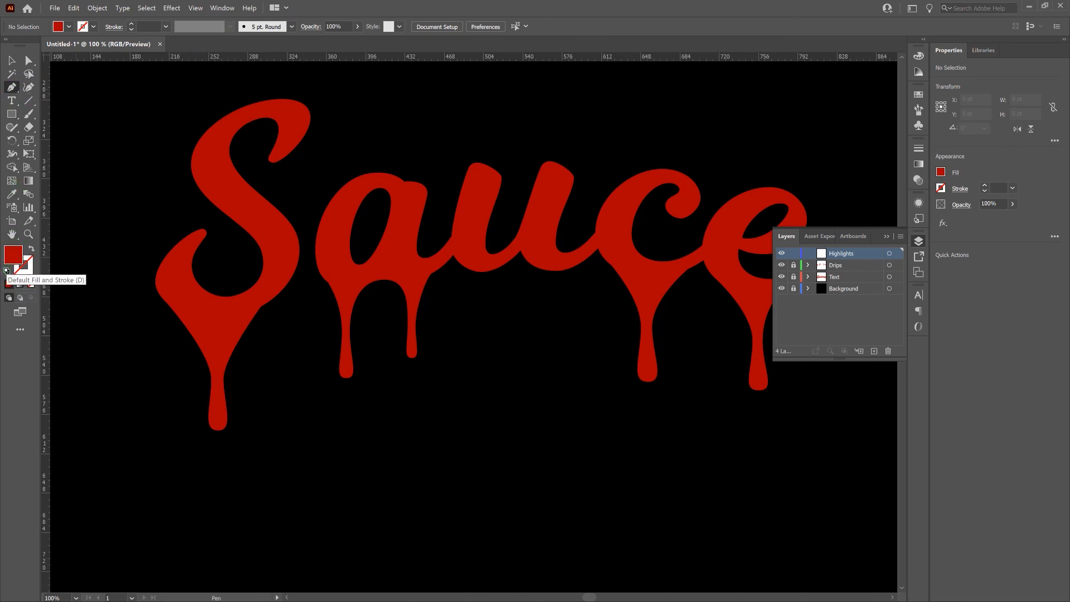
click(6, 271)
click(32, 249)
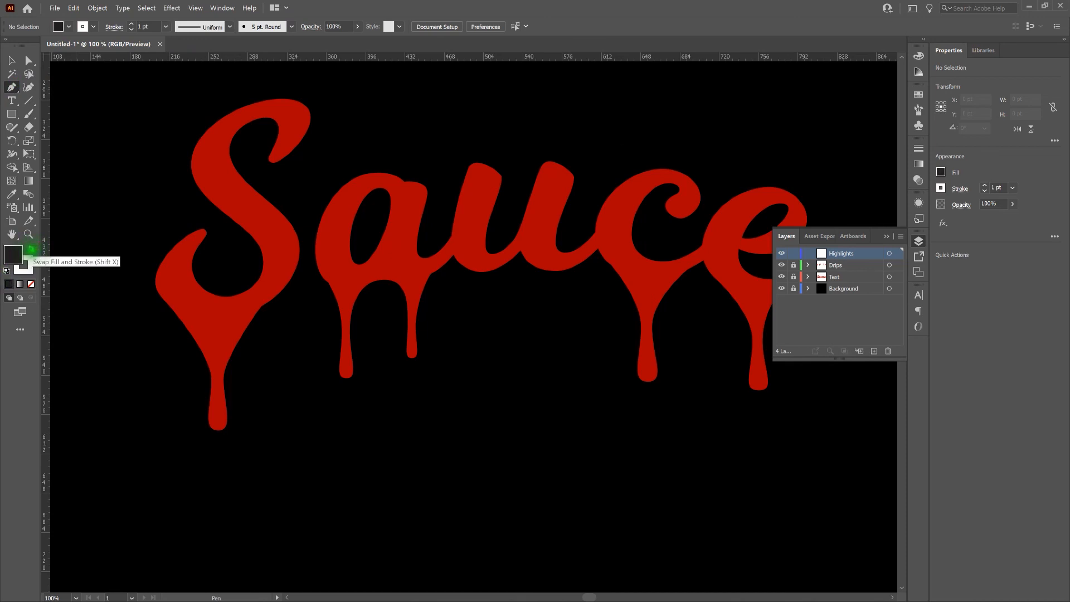
click(31, 285)
click(23, 266)
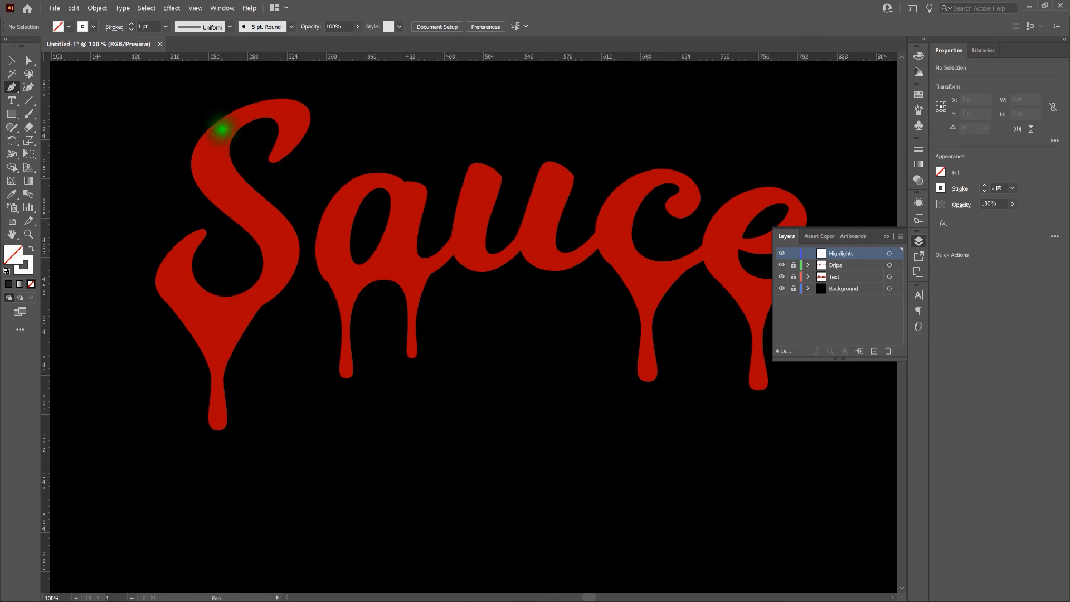
- Draw three separate curved highlight strokes on the S: inside its upper left bend, its upper terminal and its lower right bowl
click(222, 129)
drag(218, 187, 246, 215)
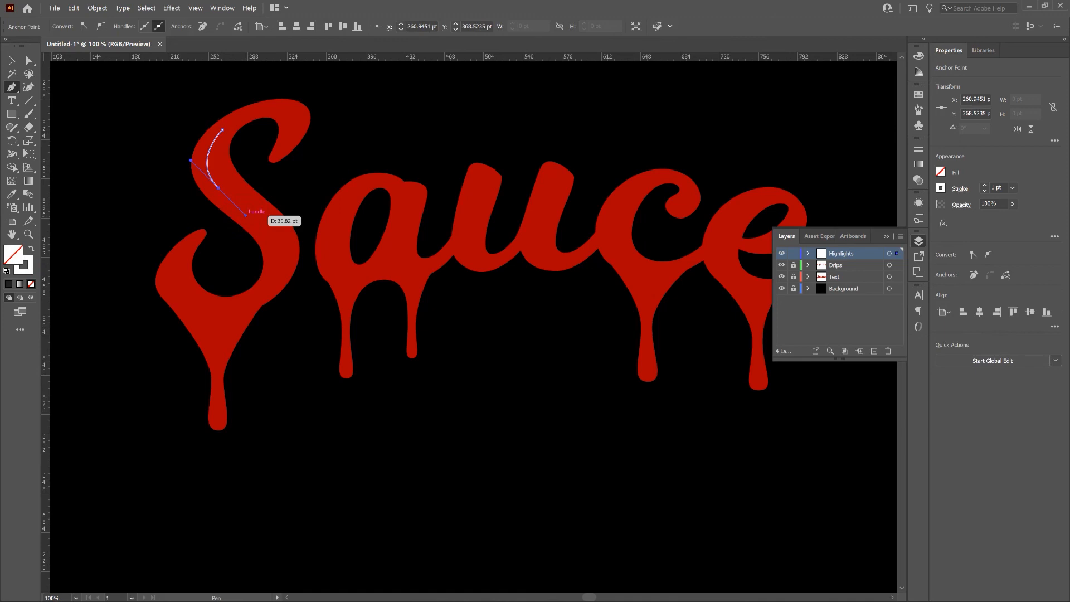
ctrl+click(270, 192)
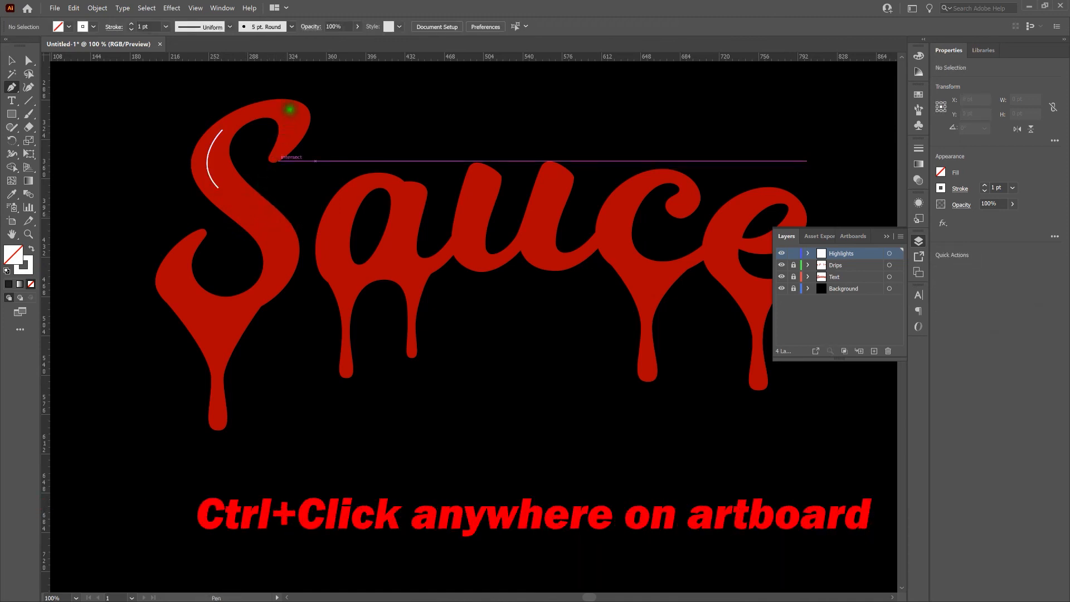
drag(288, 112, 280, 151)
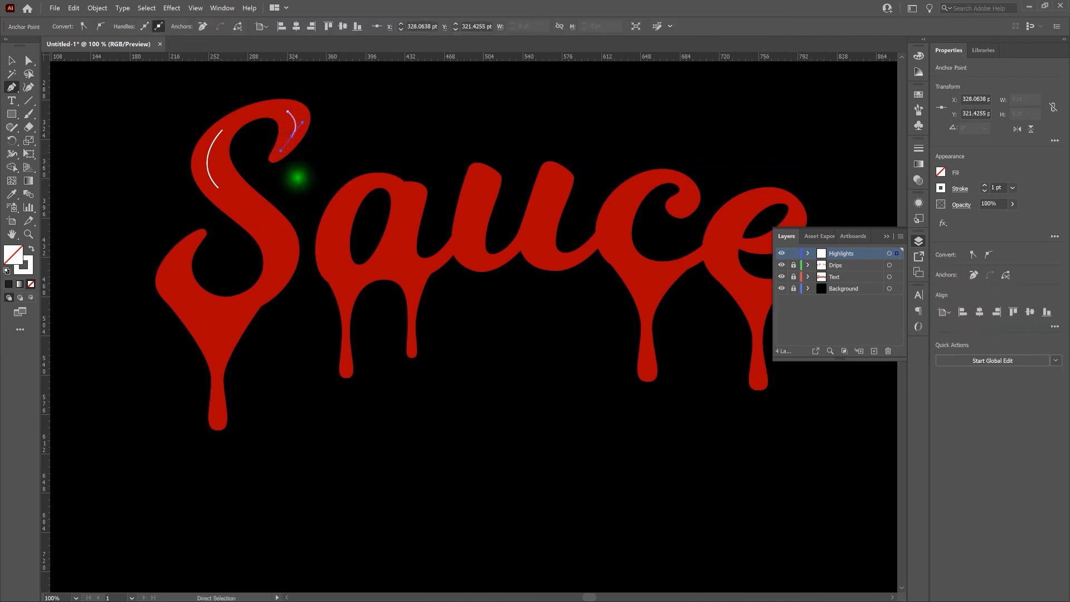
ctrl+click(289, 219)
click(259, 219)
drag(274, 281, 246, 307)
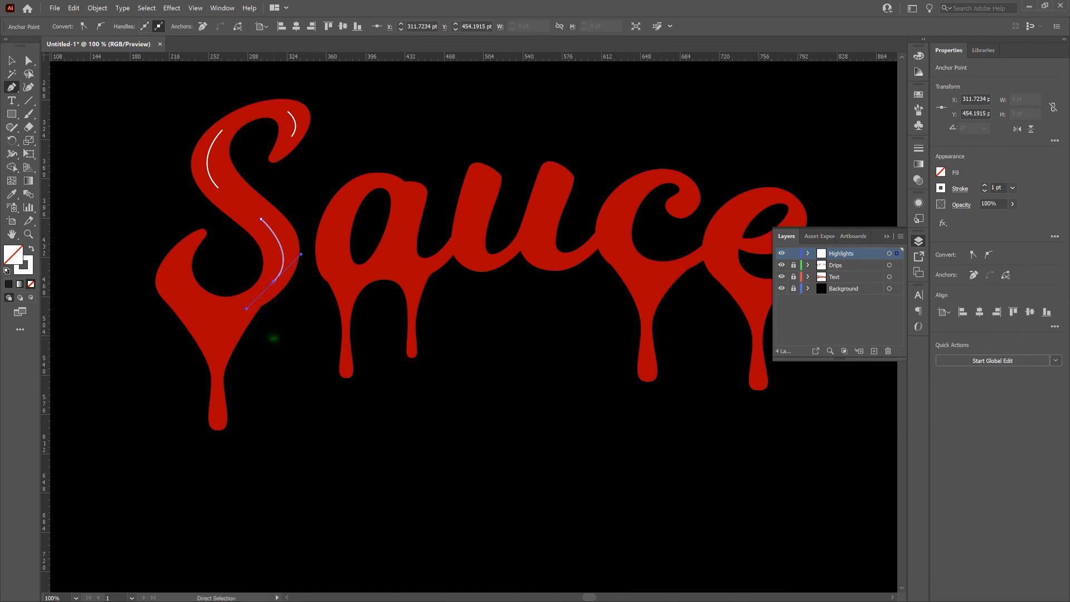
ctrl+click(273, 337)
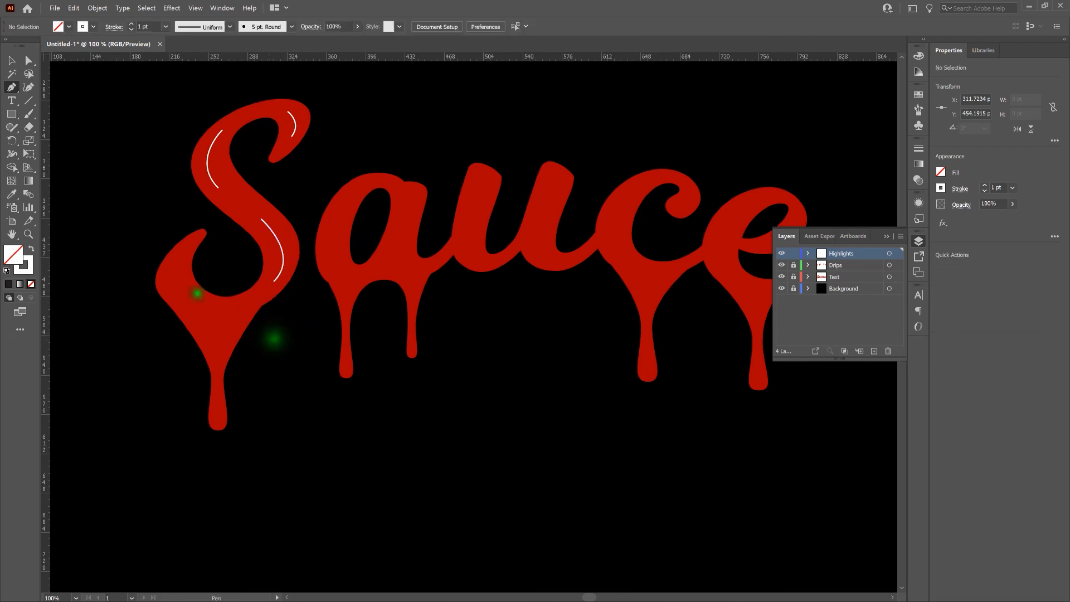
- Draw a highlight from the lower left curl of the S down its drip's shoulder, and a short vertical one in the drip tip
click(183, 255)
drag(176, 291, 193, 309)
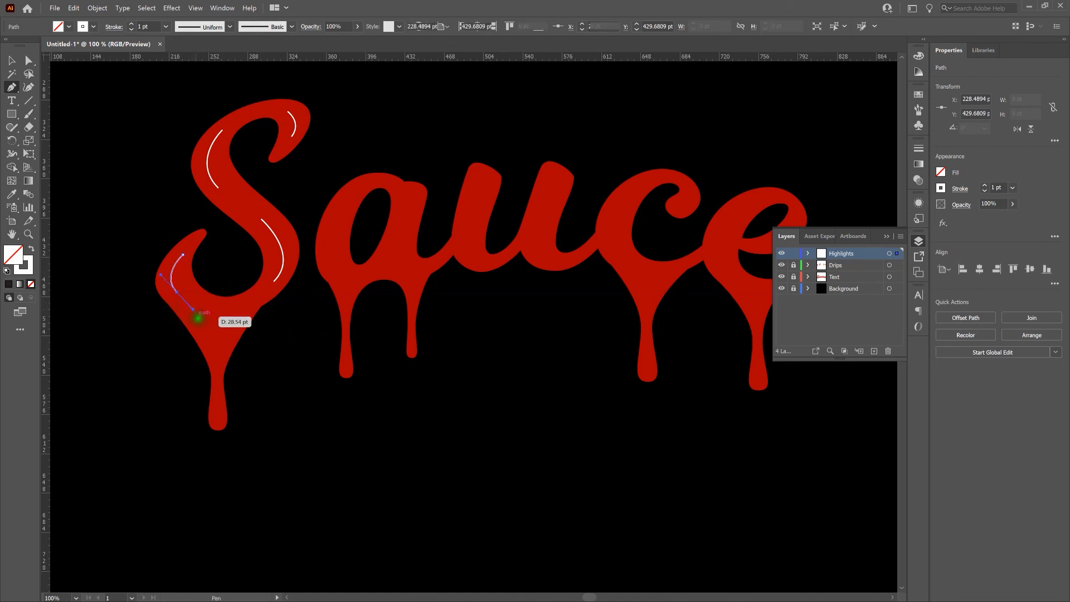
click(202, 325)
drag(207, 326, 212, 335)
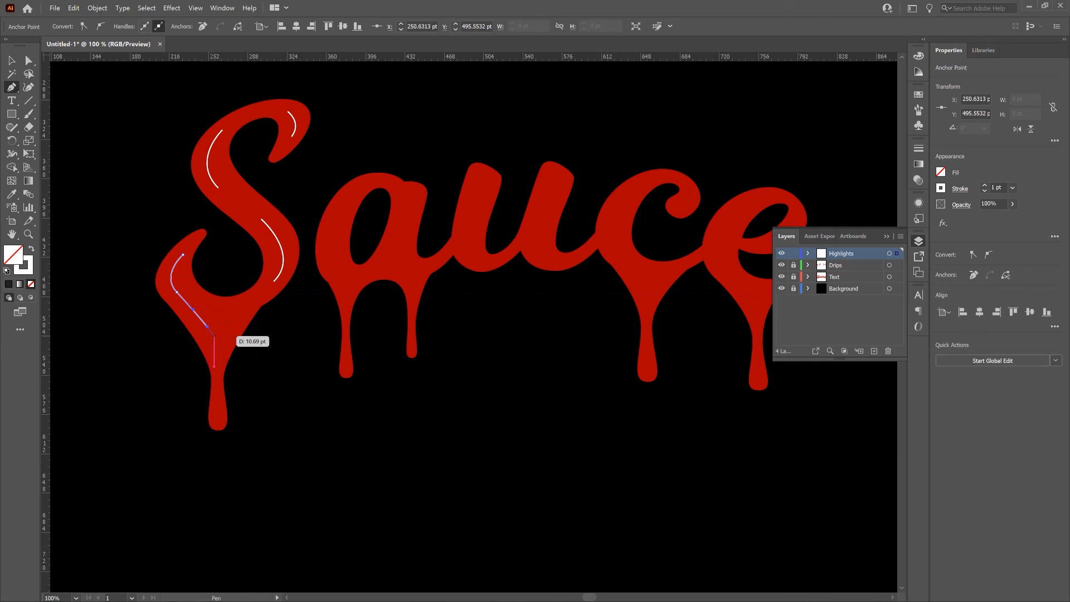
ctrl+click(184, 342)
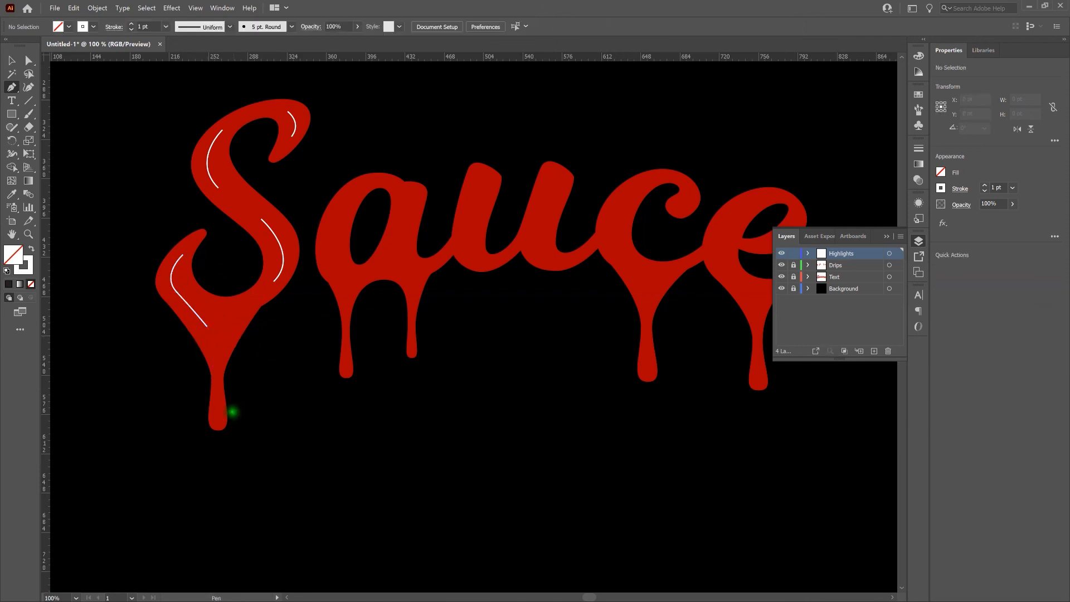
drag(217, 406, 216, 424)
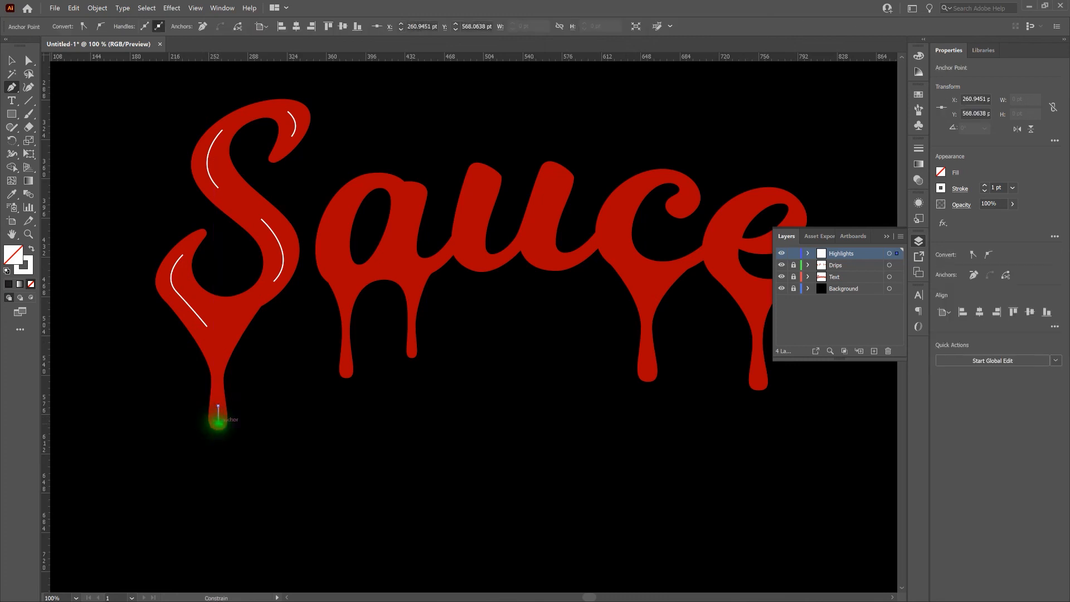
ctrl+click(276, 439)
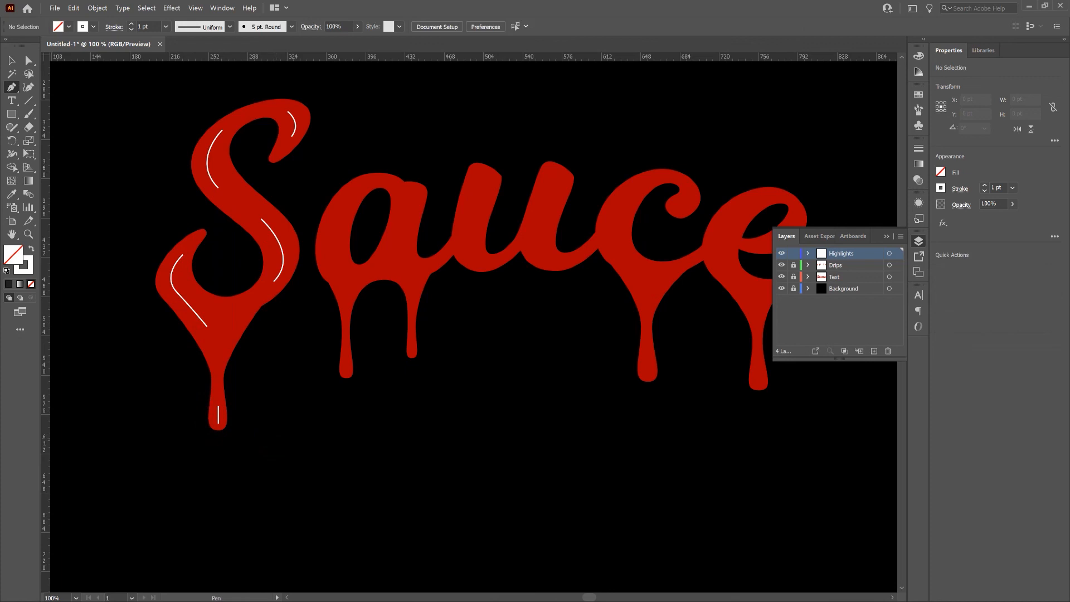
- Draw a curved highlight down the left side of the a and a short vertical one in the tip of its first drip
click(347, 194)
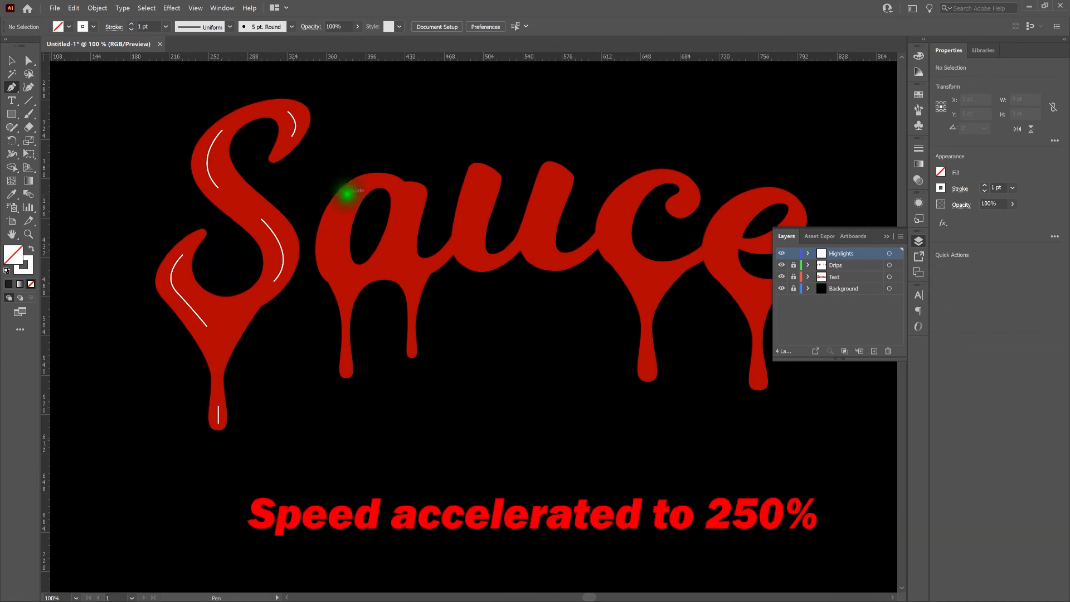
drag(335, 265, 382, 312)
ctrl+click(382, 312)
click(347, 359)
click(347, 369)
ctrl+click(403, 248)
- Draw a curved highlight down the right stem of the a and a short vertical one in the tip of its second drip
click(410, 195)
drag(407, 272, 432, 282)
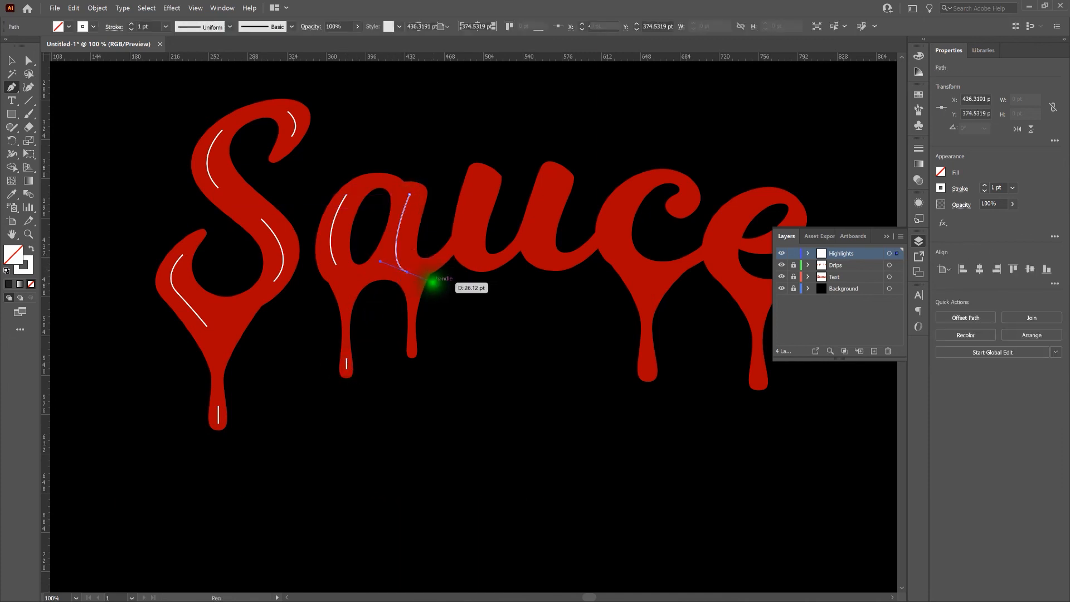
ctrl+click(432, 282)
click(412, 353)
click(412, 343)
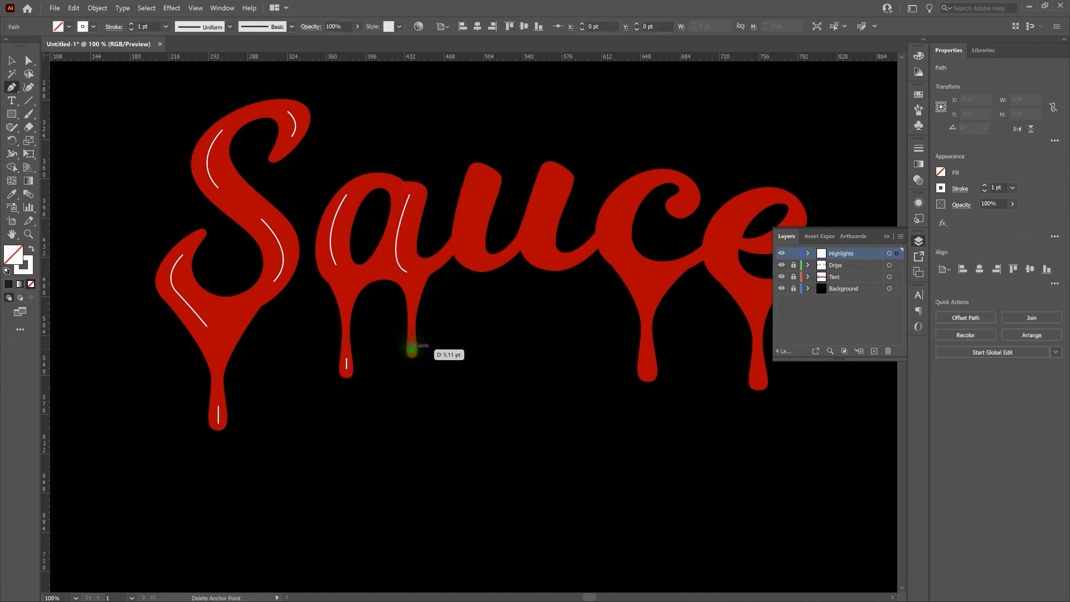
ctrl+click(481, 223)
- Draw separate curved highlight strokes along both stems of the u and the left side of the c
click(480, 181)
drag(474, 255, 561, 273)
ctrl+click(550, 293)
click(551, 182)
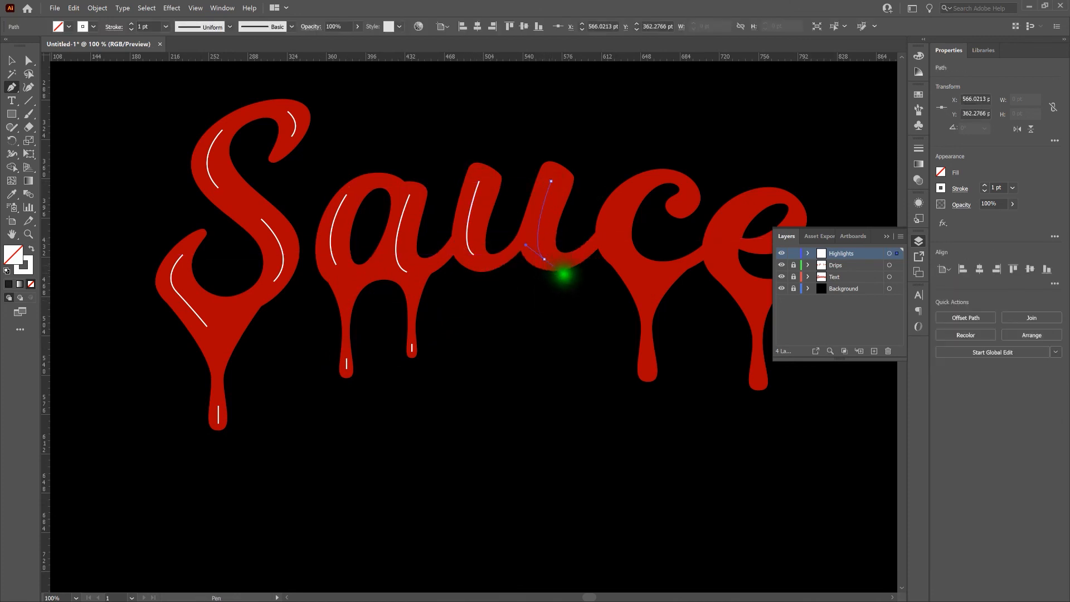
ctrl+click(593, 289)
click(640, 188)
drag(620, 257, 651, 300)
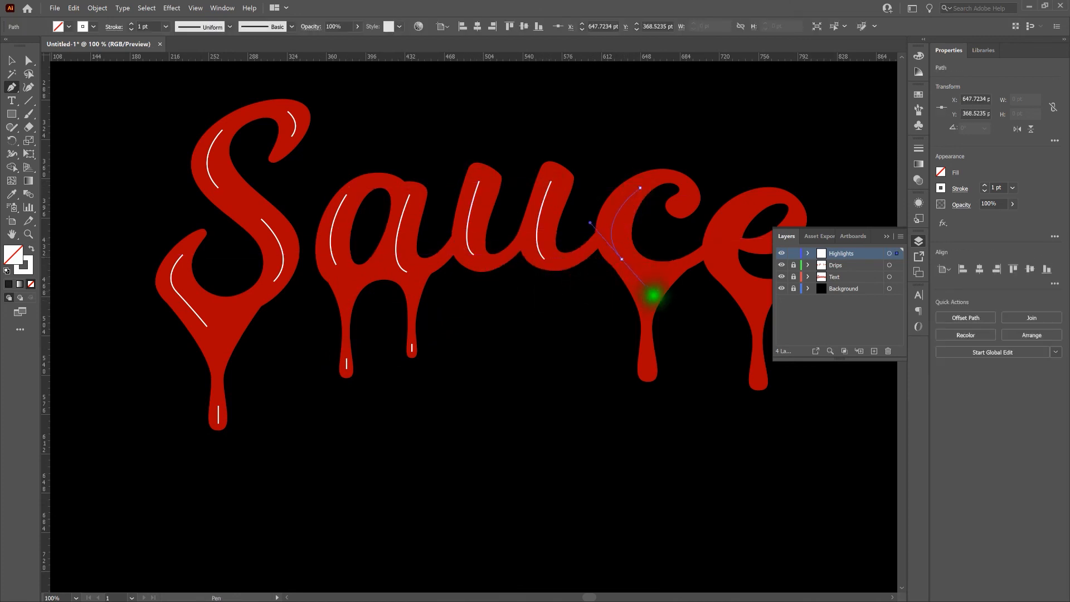
ctrl+click(669, 324)
- Add a short vertical highlight in the tip of the c's drip and a slanted one on the drip's left shoulder
click(648, 355)
click(648, 376)
drag(704, 379, 570, 375)
key(ctrl+z)
key(ctrl+z)
click(503, 272)
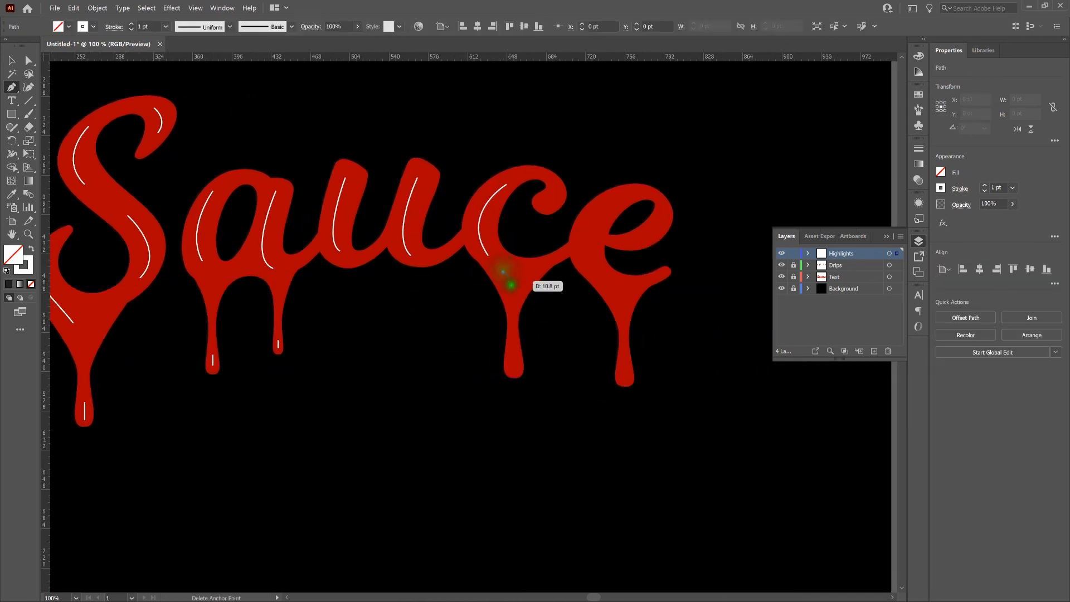
click(514, 296)
ctrl+click(530, 357)
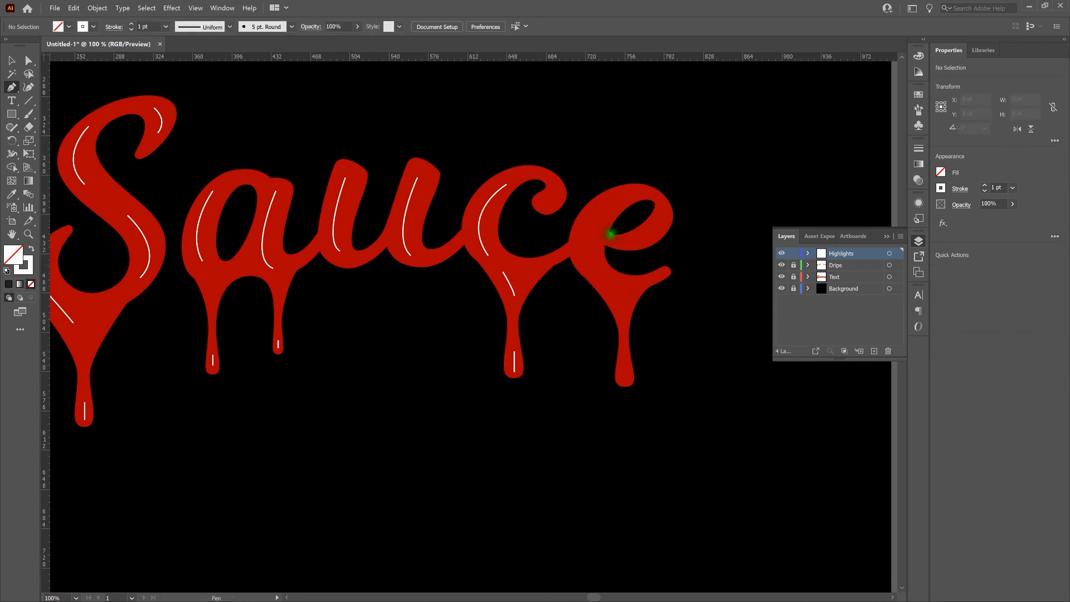
- Draw a curved highlight down the left side of the e and a shorter one along the right side of its loop
click(616, 198)
drag(592, 265, 614, 298)
ctrl+click(668, 256)
click(662, 215)
drag(641, 240, 623, 245)
ctrl+click(621, 293)
- Draw a curved highlight on the left shoulder of the e's drip and a short vertical one in its tip
click(608, 287)
drag(623, 310, 624, 323)
ctrl+click(640, 342)
click(625, 366)
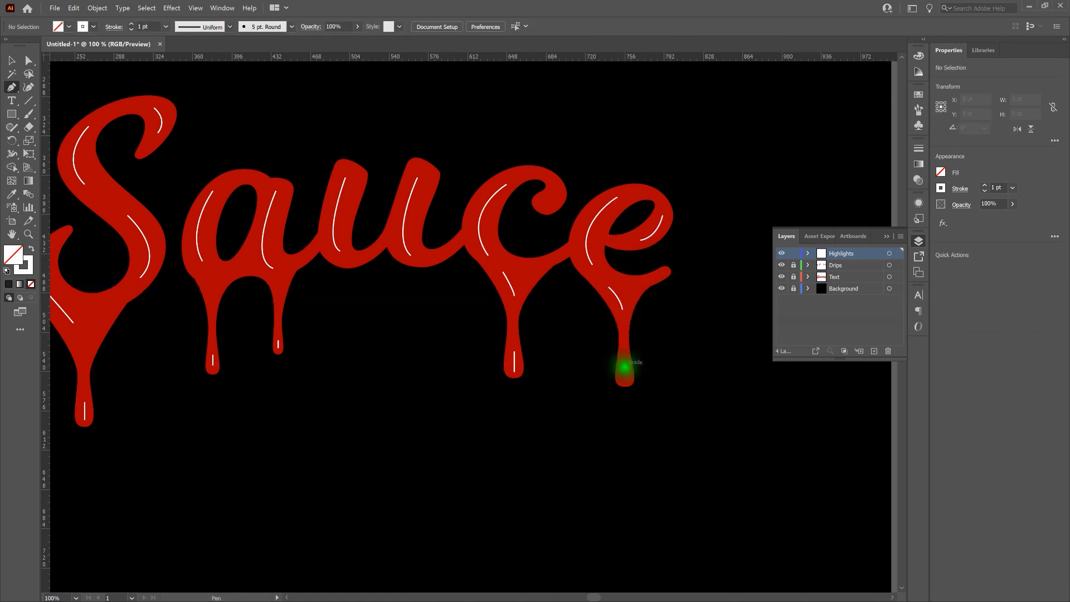
click(625, 378)
ctrl+click(679, 376)
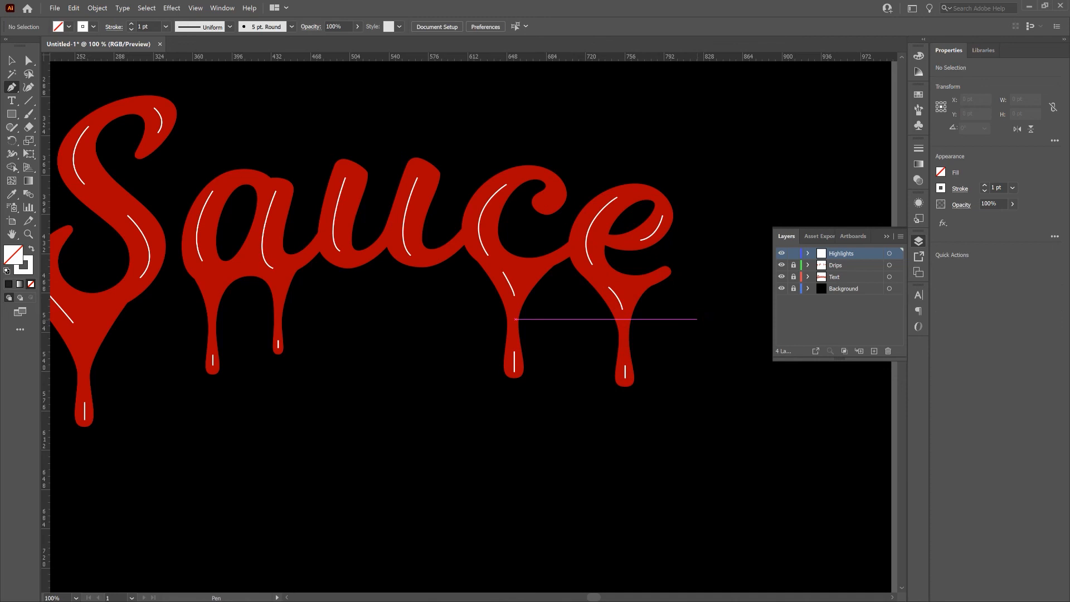
- Select all the white highlight strokes on the lettering and drips and group them
key(ctrl+0)
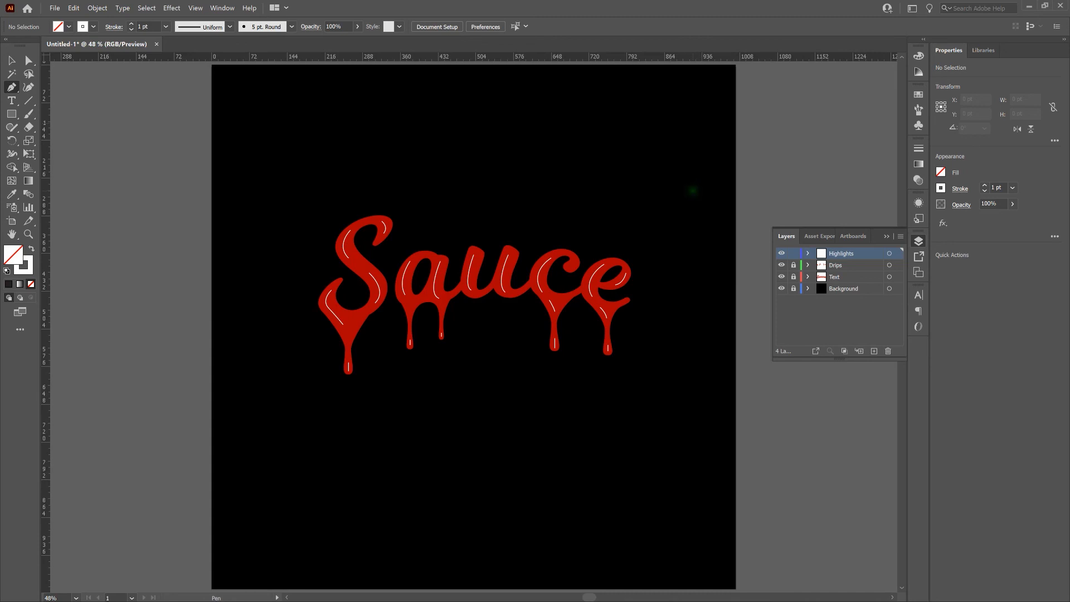
click(11, 60)
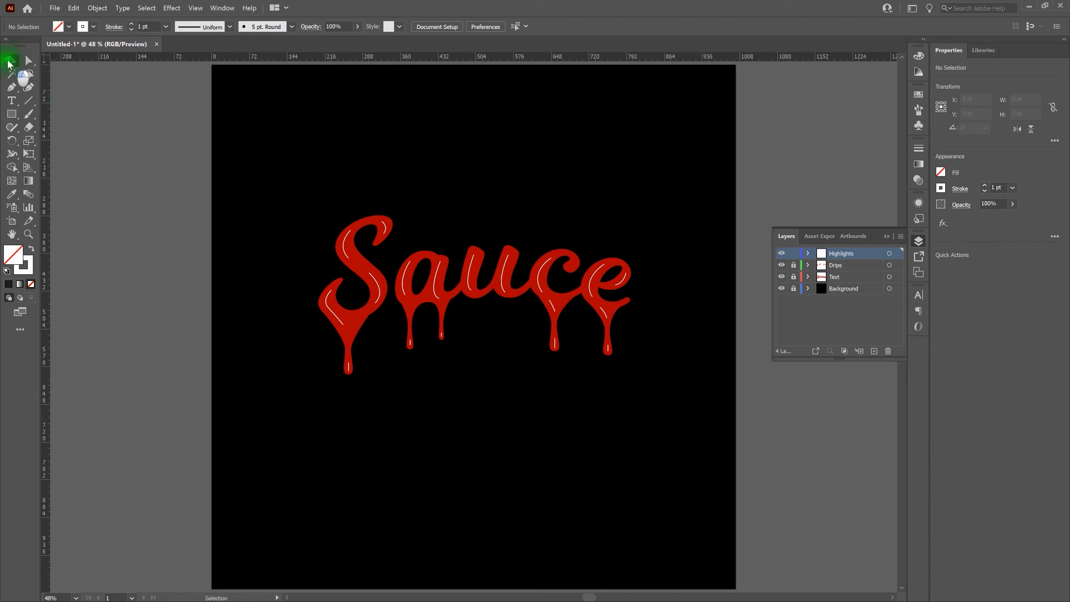
key(v)
click(334, 108)
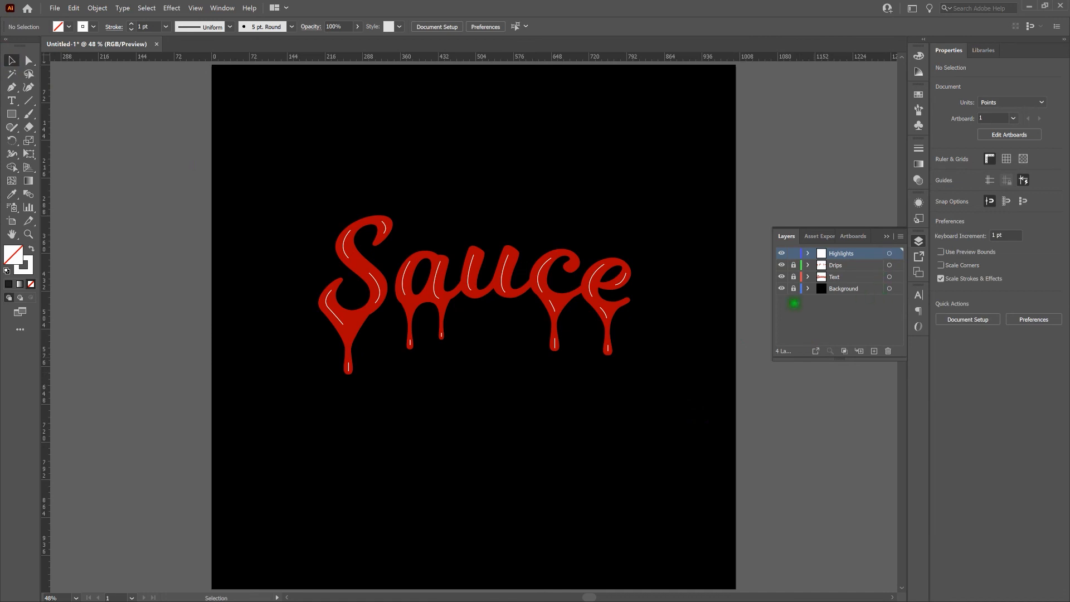
drag(268, 187, 695, 394)
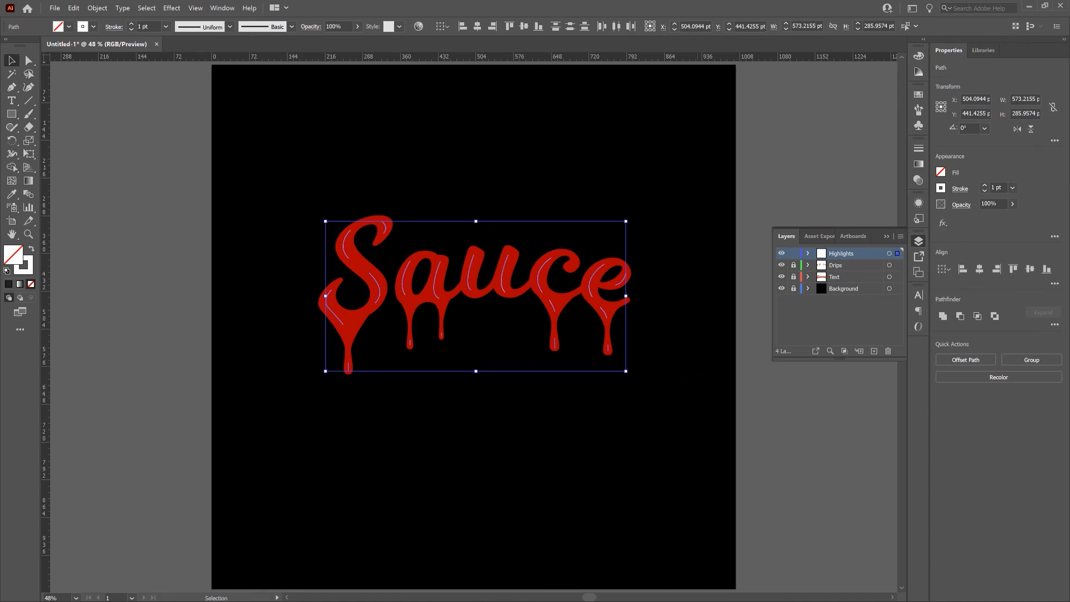
click(98, 8)
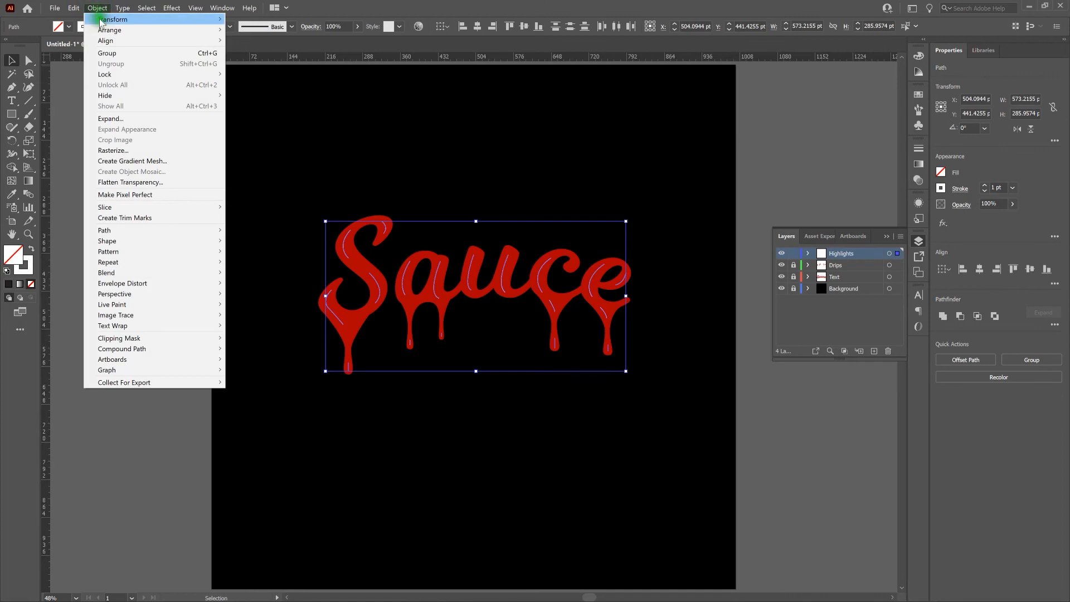
click(110, 52)
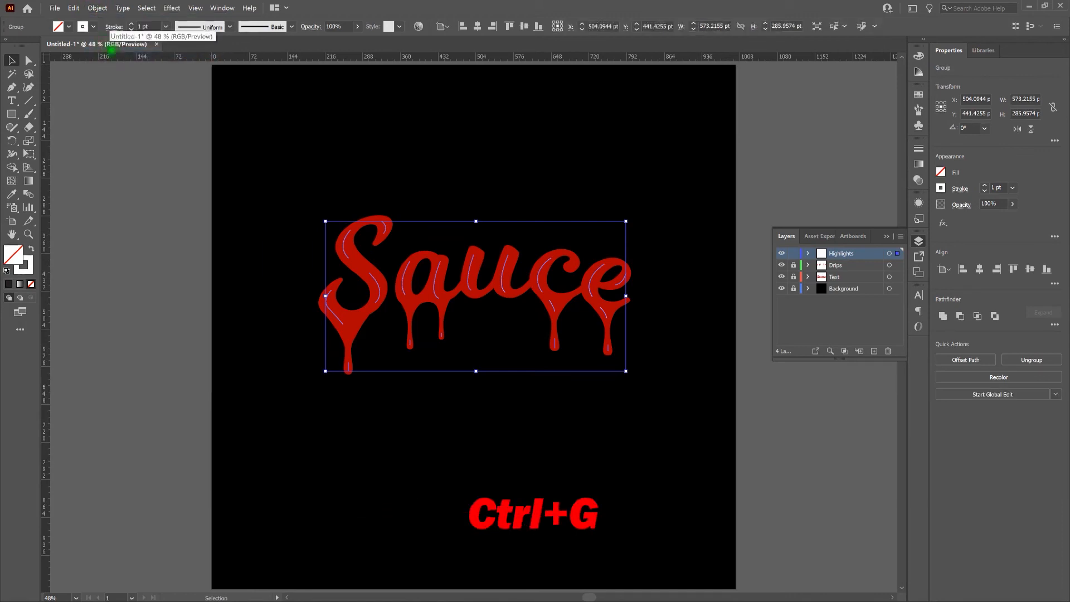
click(290, 129)
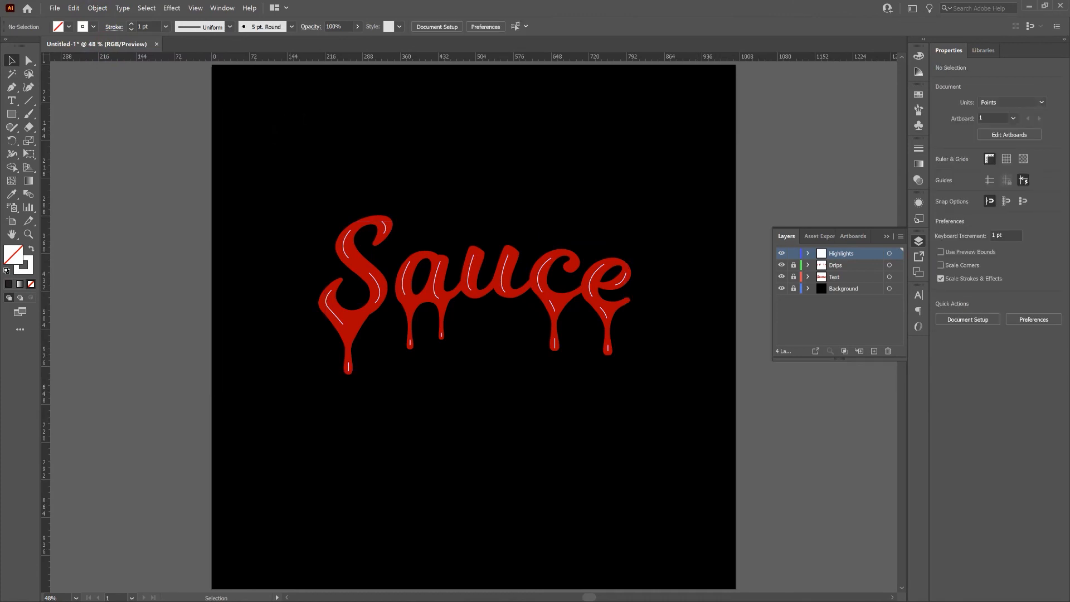
- Draw a thin flat ellipse about 47 by 5 pt below the u and give it a white fill with no stroke
click(12, 114)
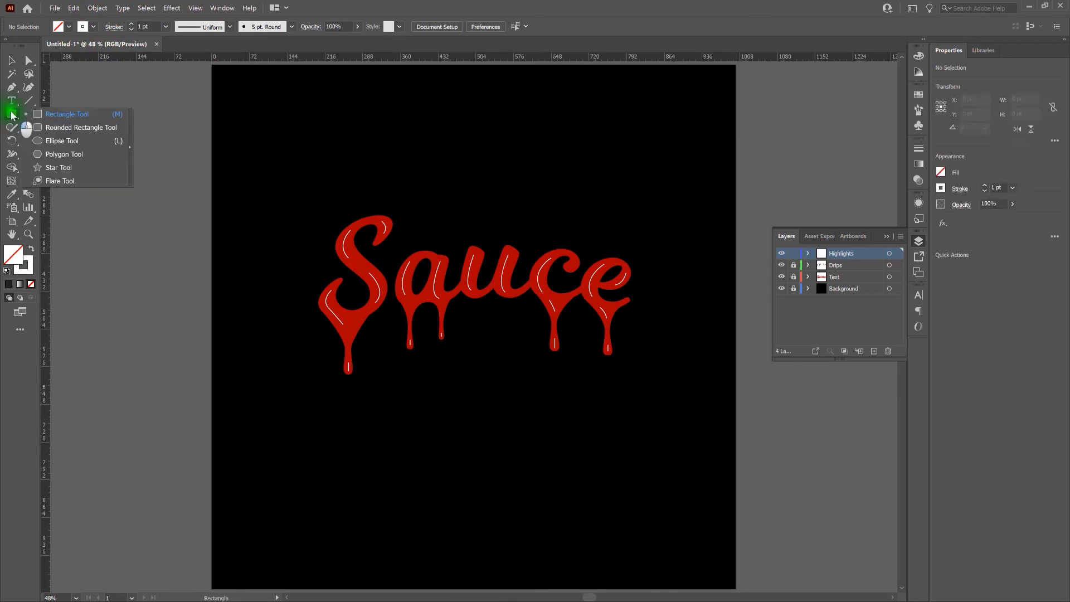
drag(11, 115, 70, 140)
key(l)
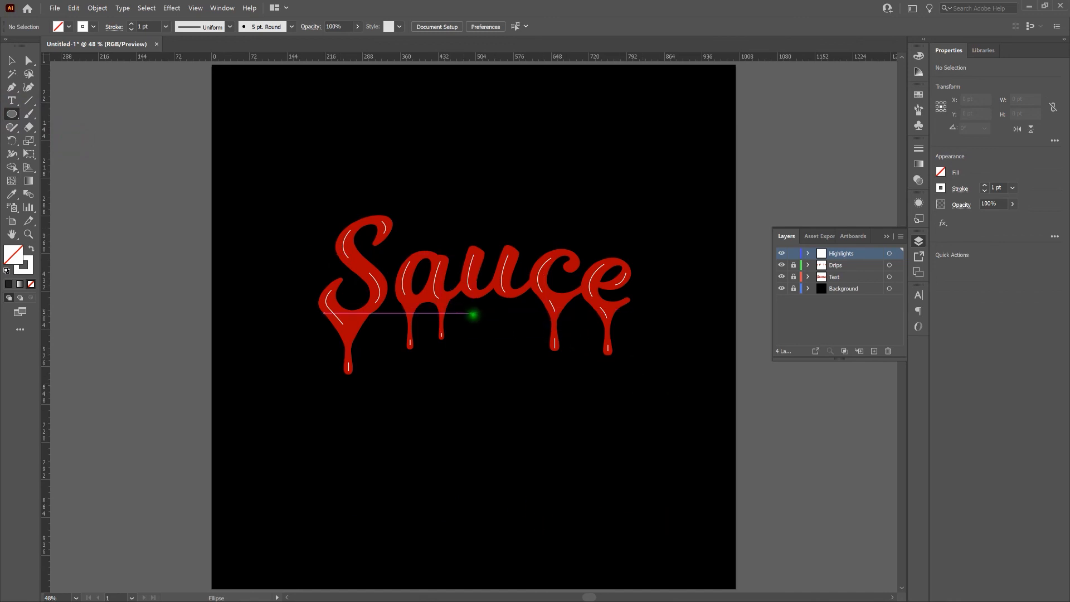
drag(471, 313, 497, 315)
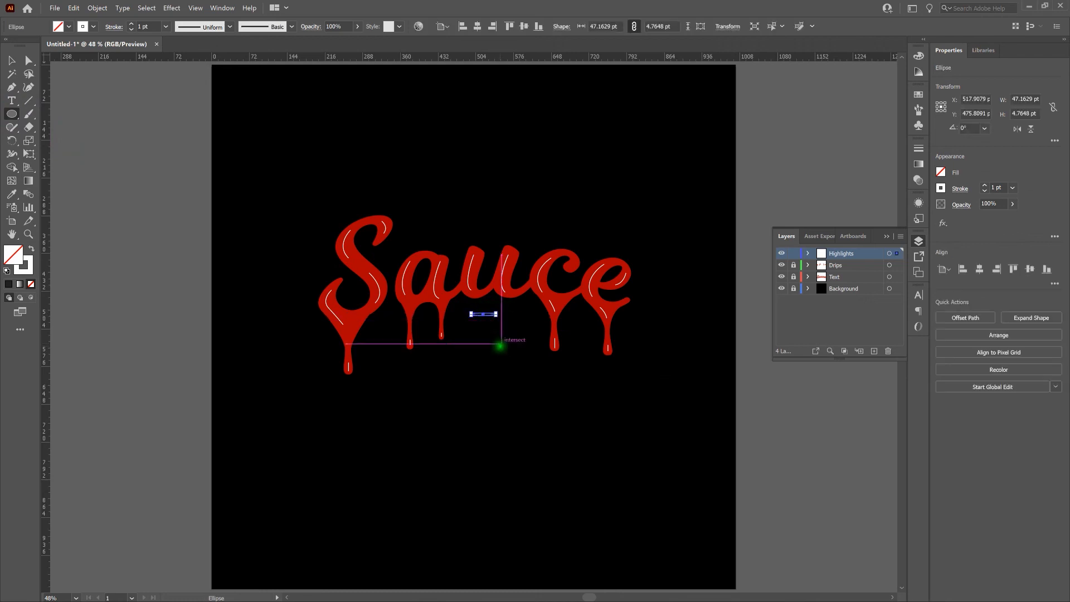
key(ctrl+1)
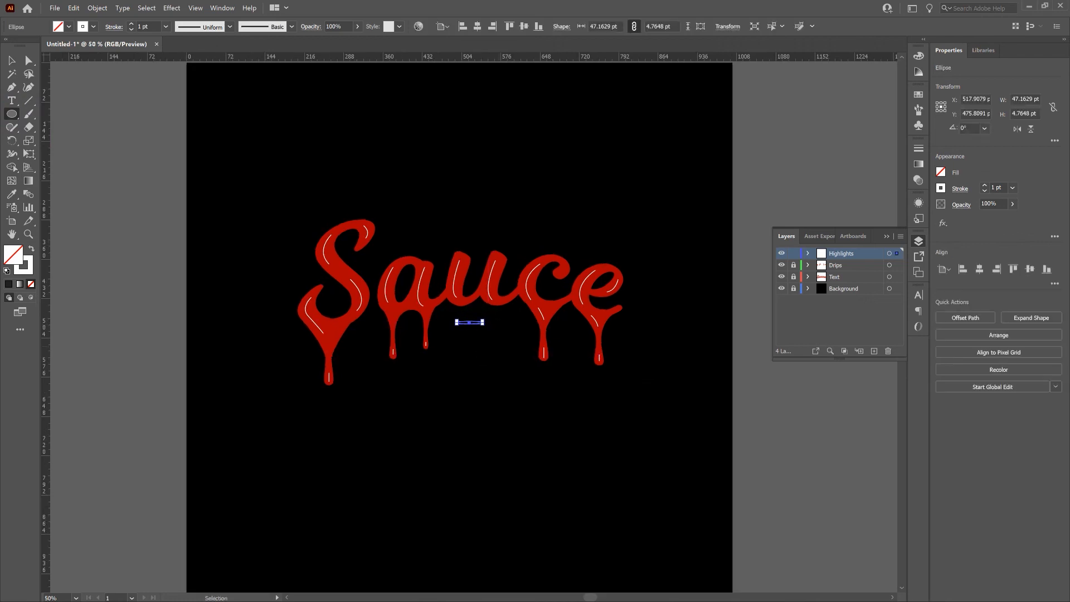
key(ctrl+plus)
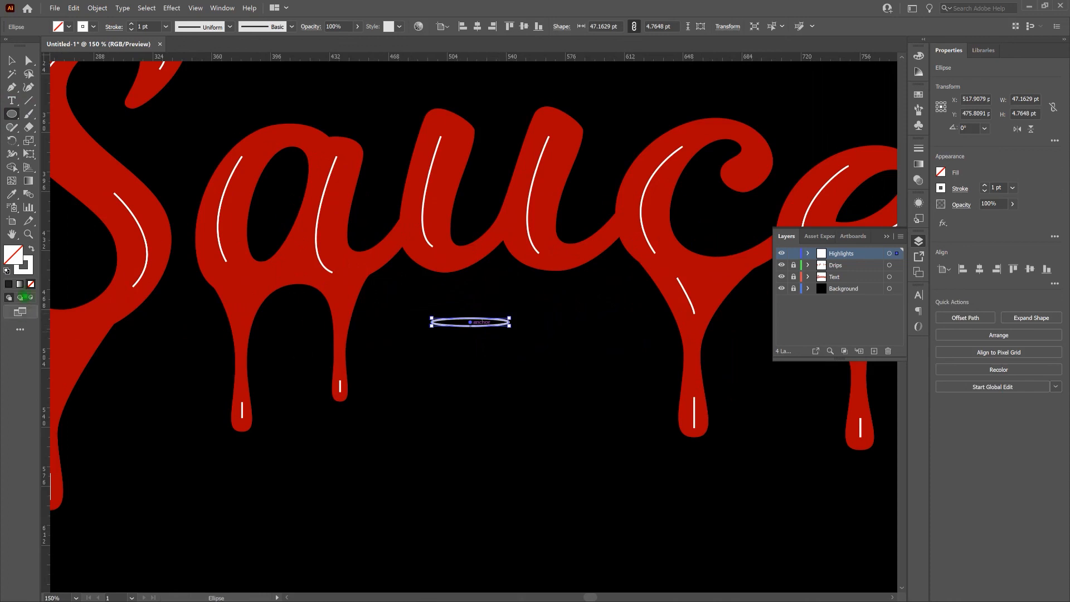
click(30, 247)
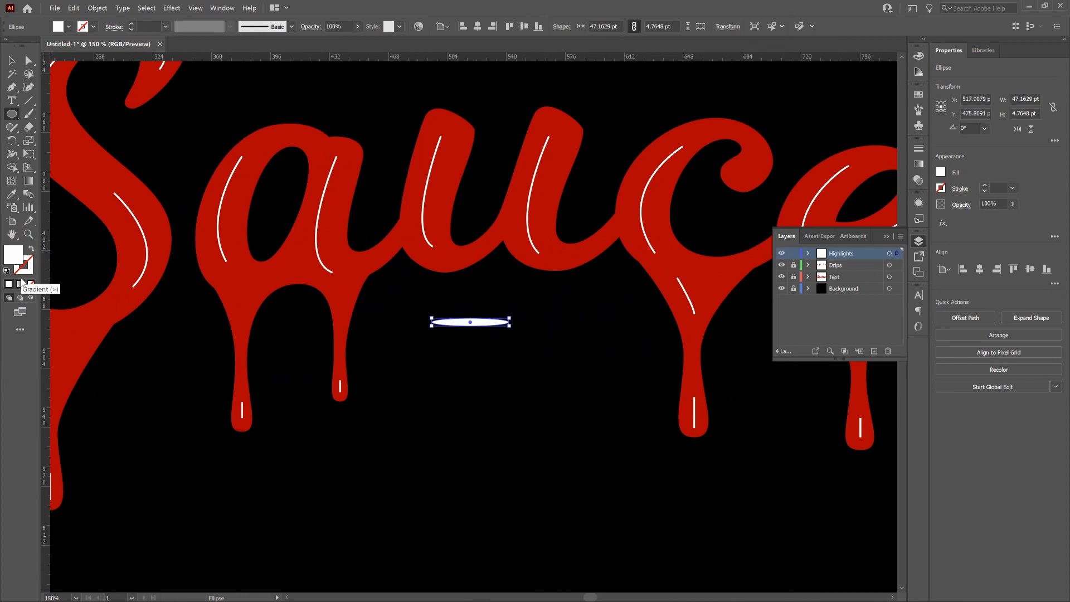
- Create an art brush named Highlights from the white ellipse and delete the original ellipse
click(919, 95)
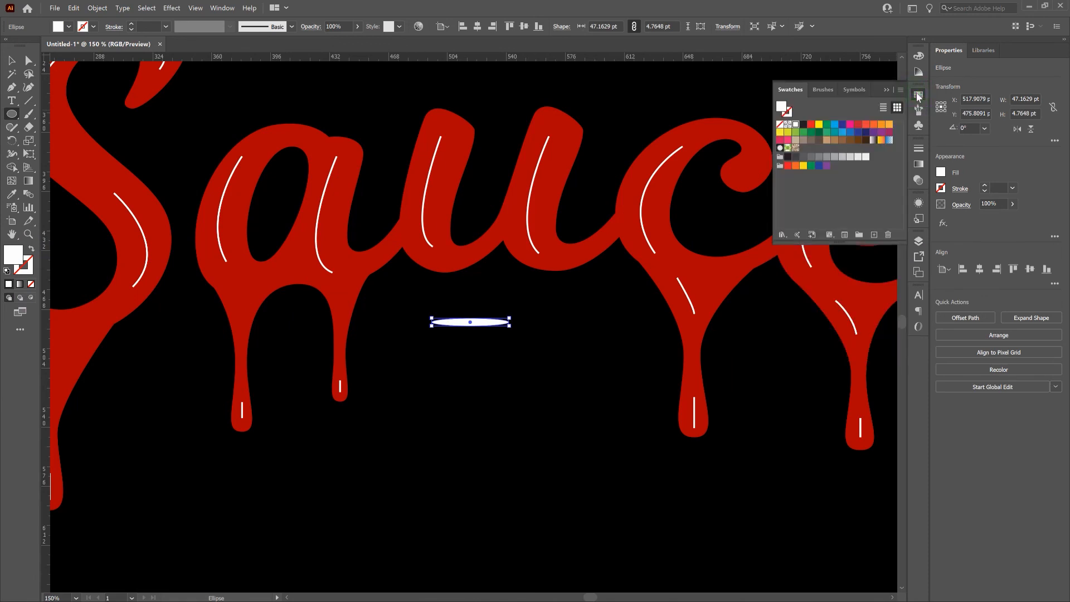
click(238, 8)
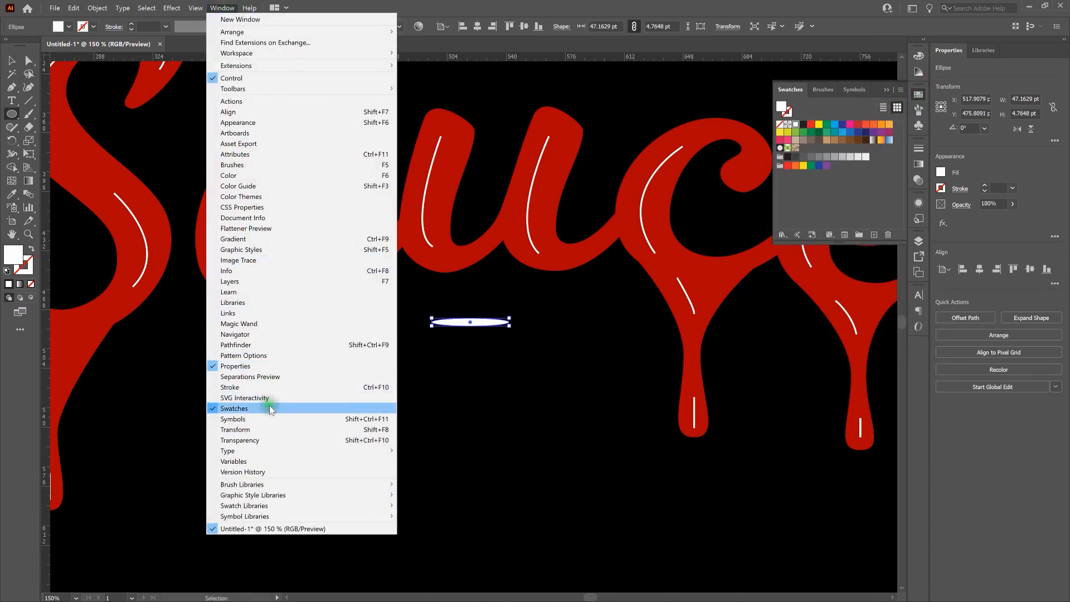
click(521, 12)
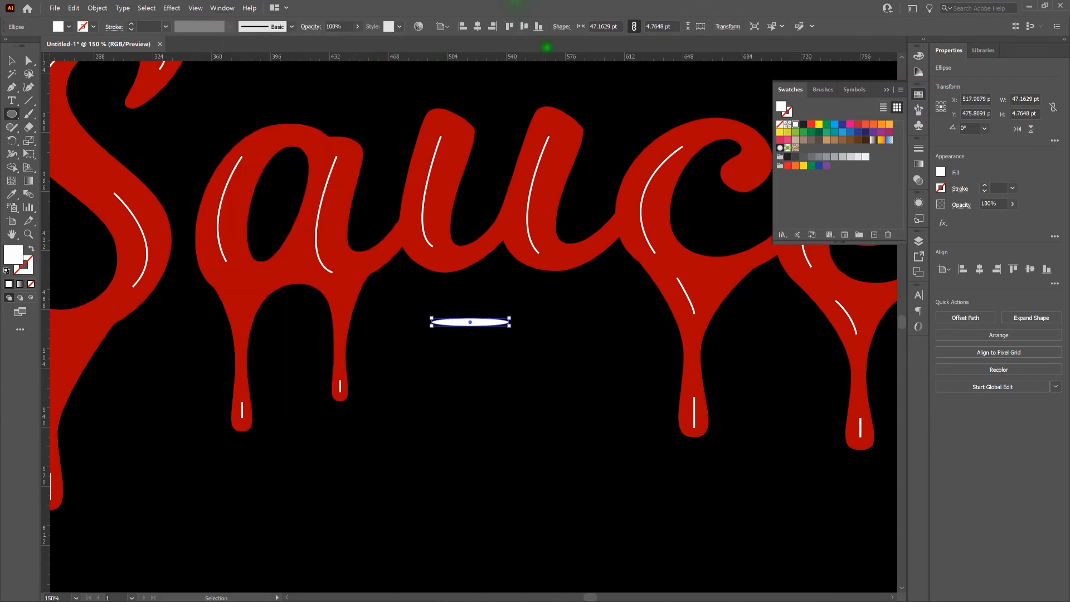
click(824, 91)
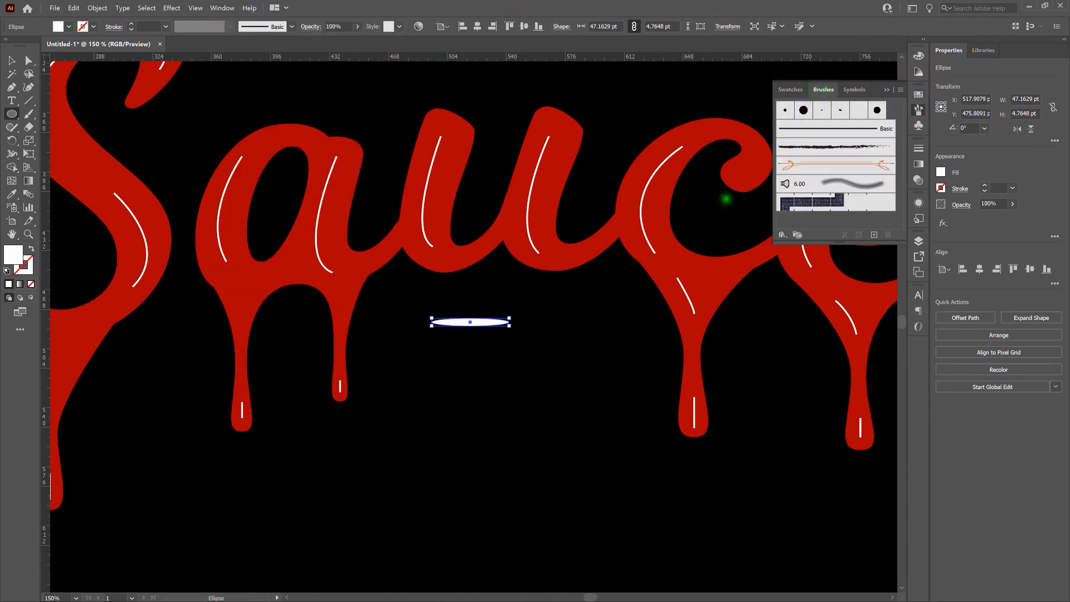
key(v)
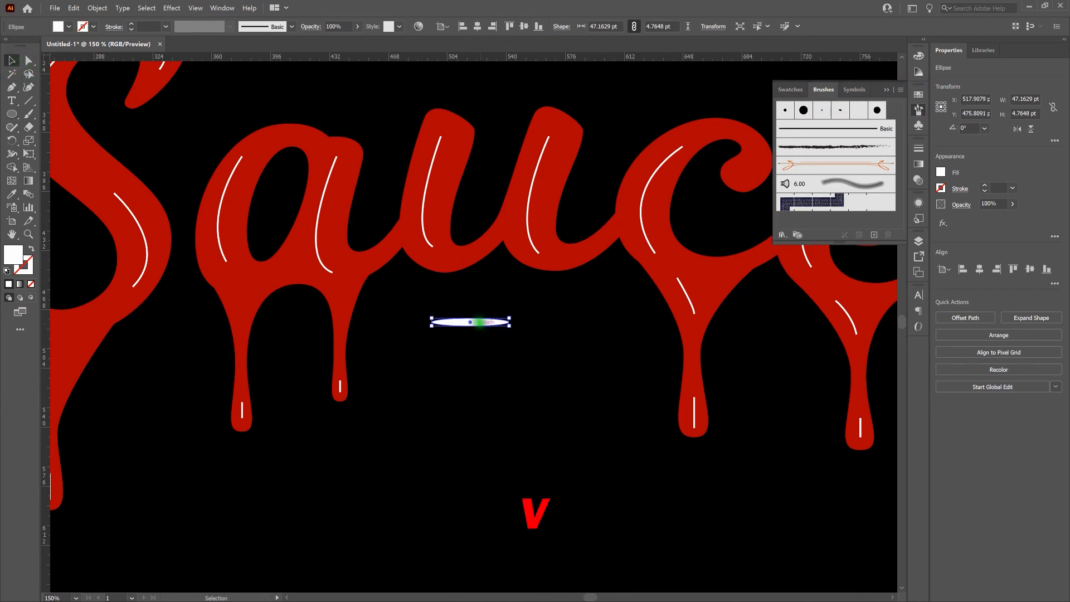
drag(483, 320, 486, 318)
mouse_move(546, 297)
mouse_down()
mouse_move(786, 182)
mouse_move(820, 176)
mouse_up()
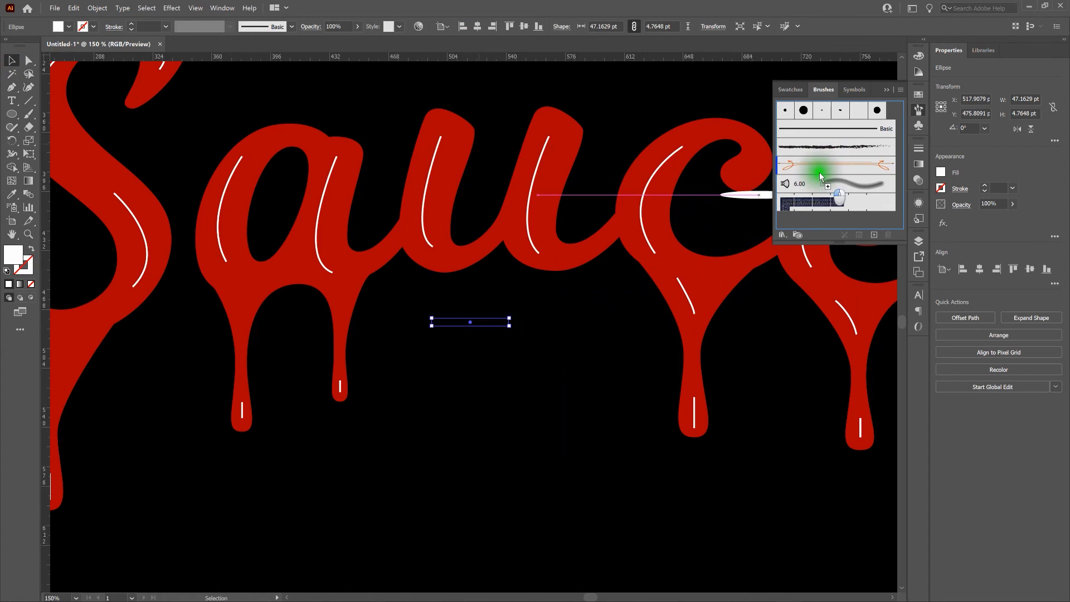
drag(819, 174, 819, 174)
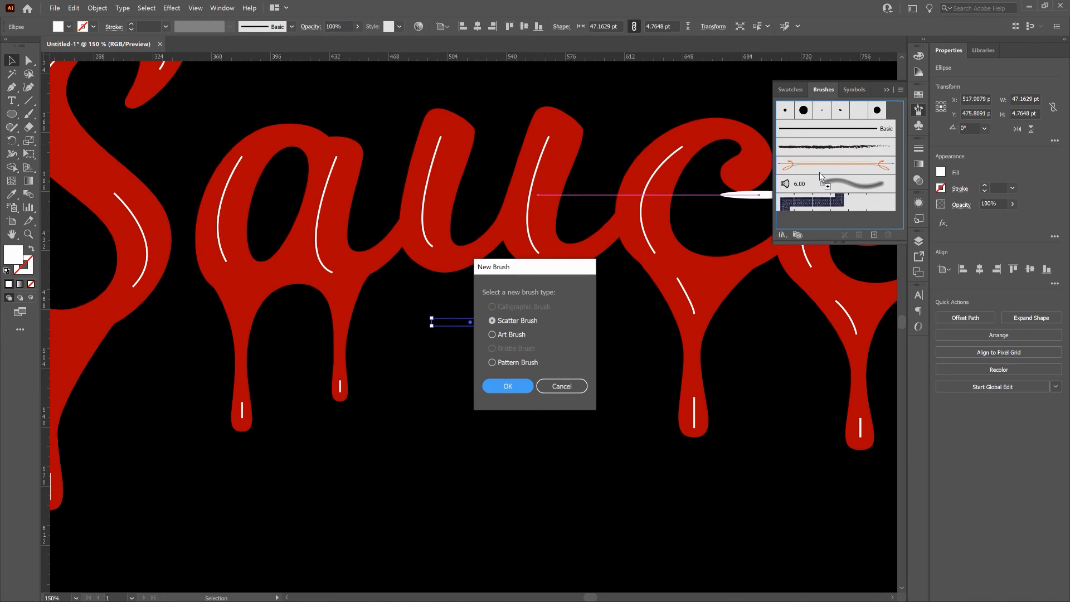
click(493, 334)
click(515, 386)
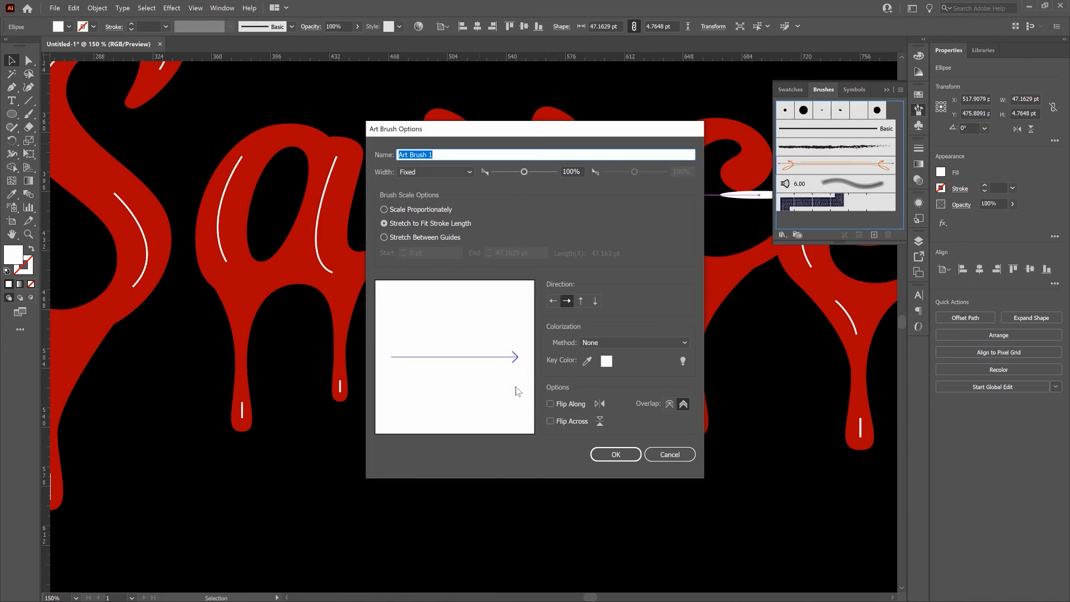
text(Highlights)
click(613, 455)
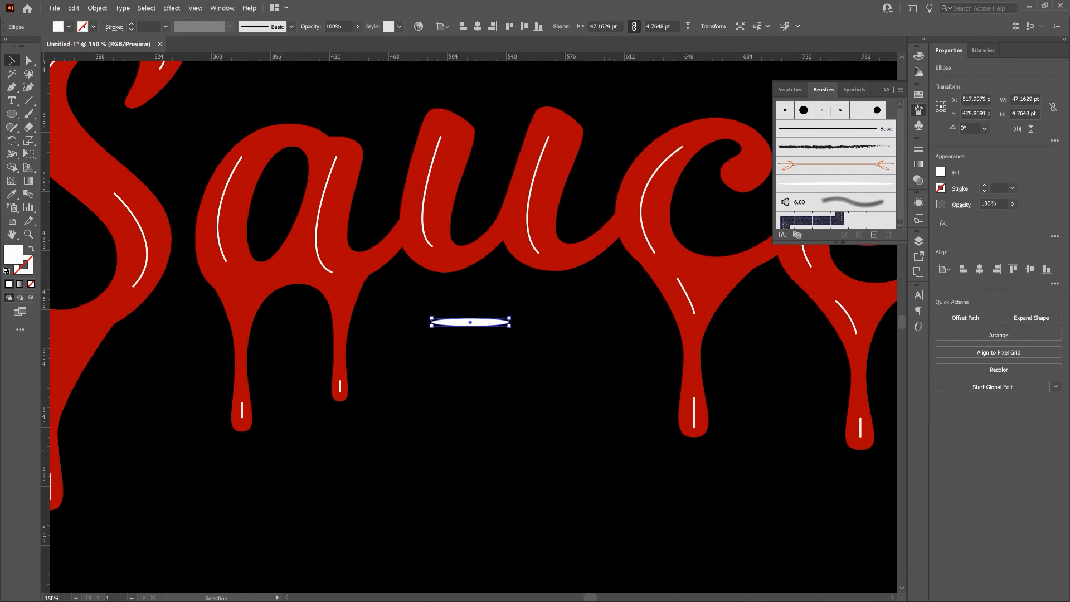
key(Delete)
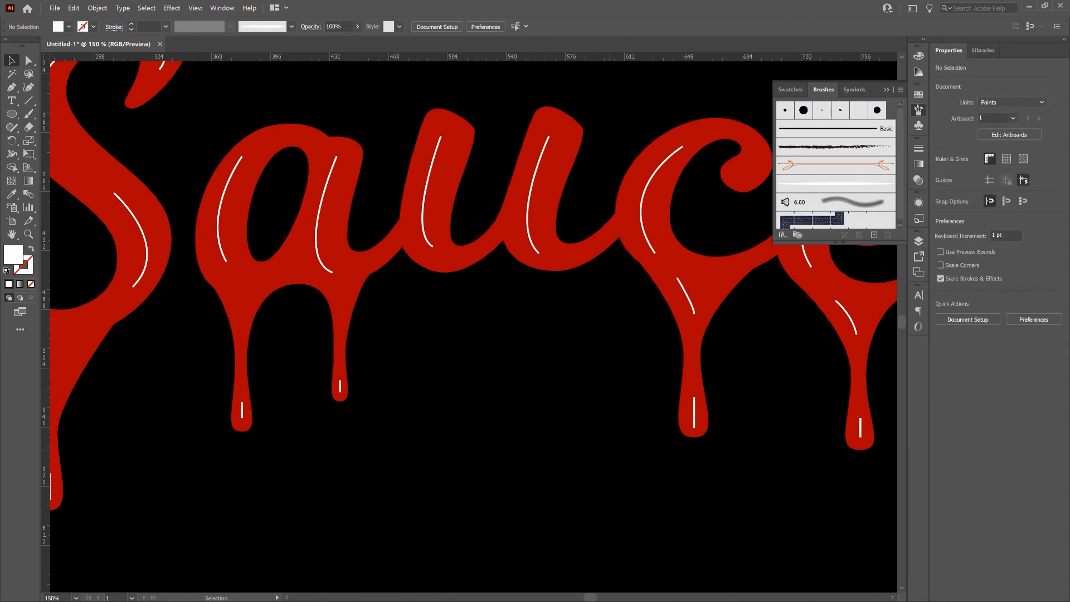
- Apply the tapered white Highlights art brush to the grouped highlight strokes
key(a)
key(ctrl+0)
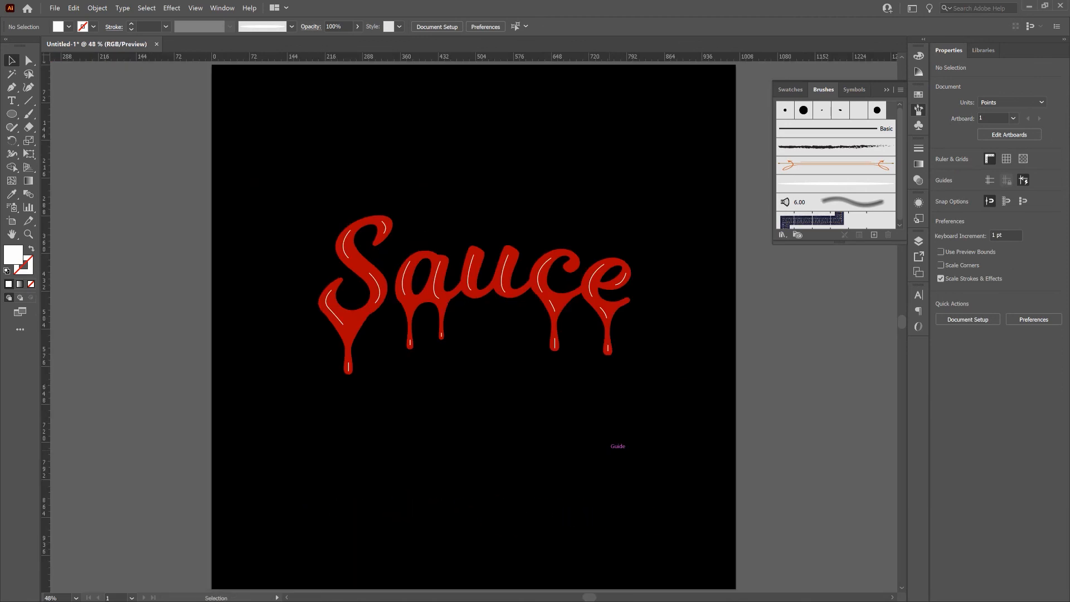
click(385, 226)
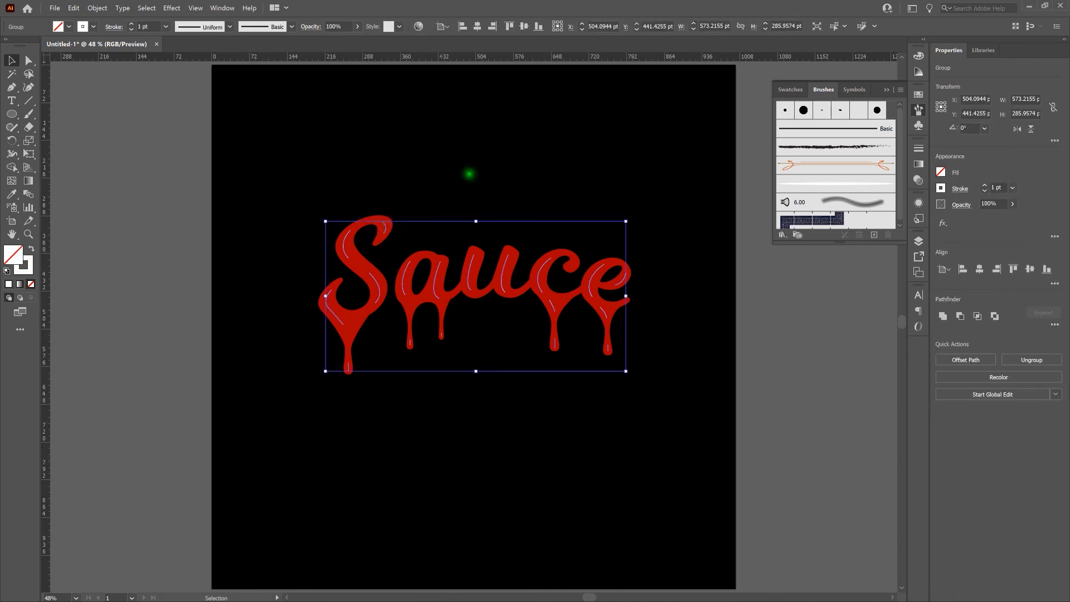
click(837, 184)
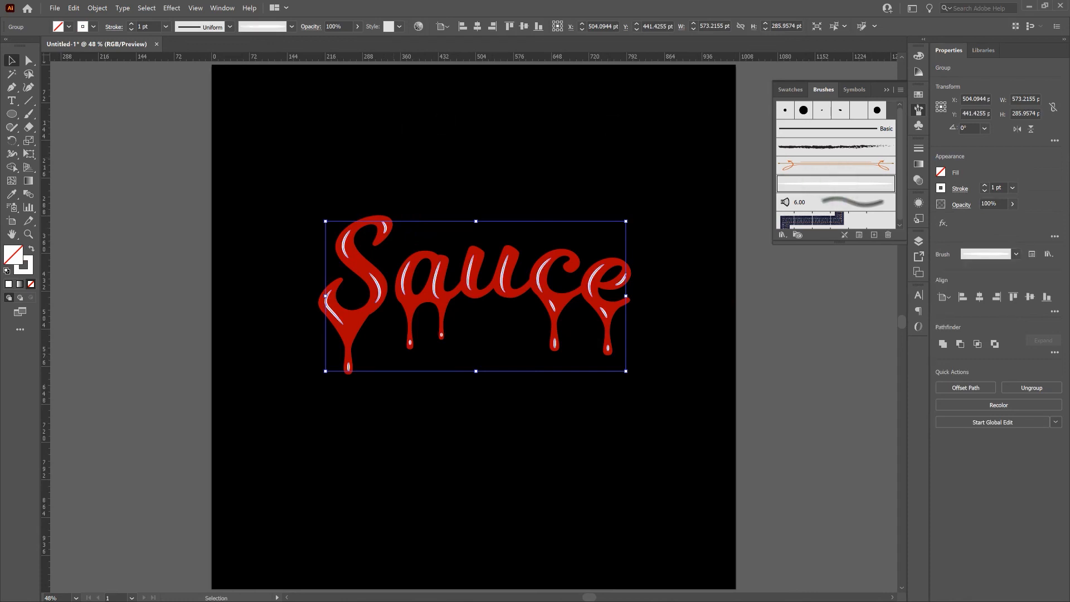
click(394, 125)
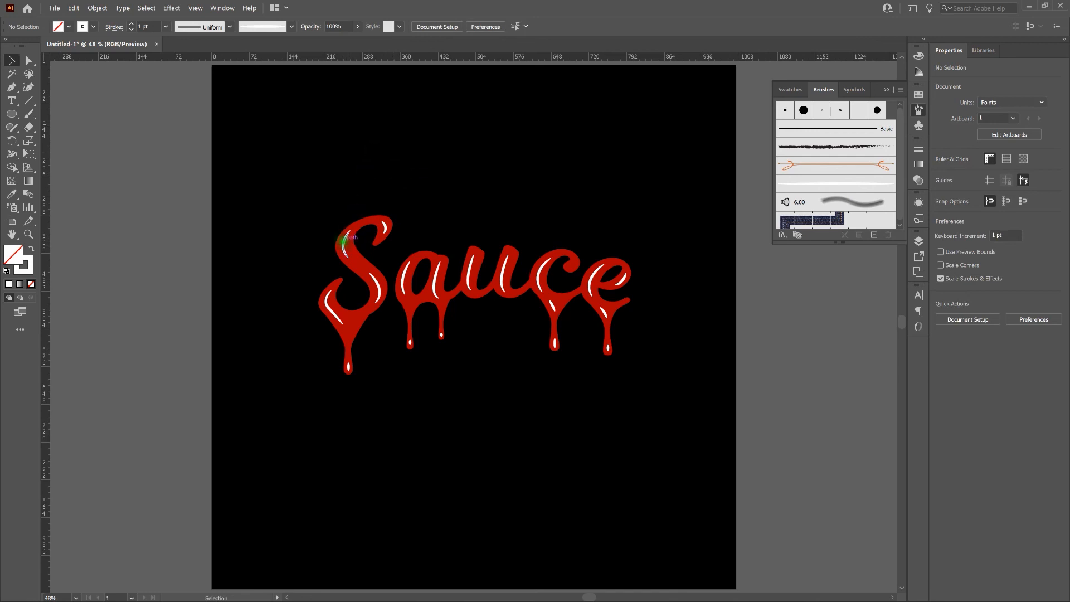
- Set the opacity of the highlight group to 40%
click(343, 238)
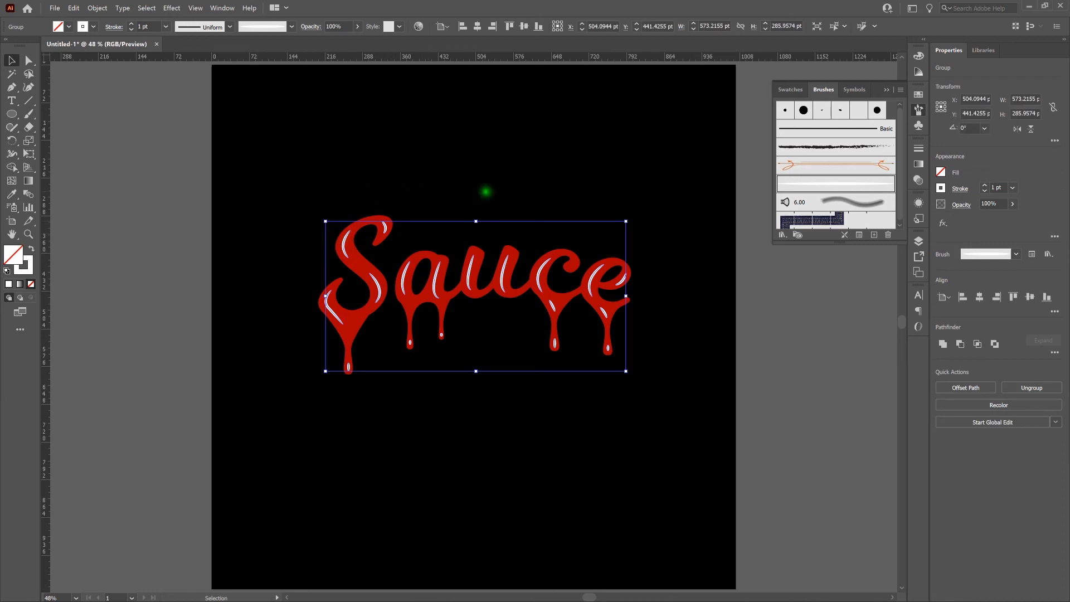
click(918, 181)
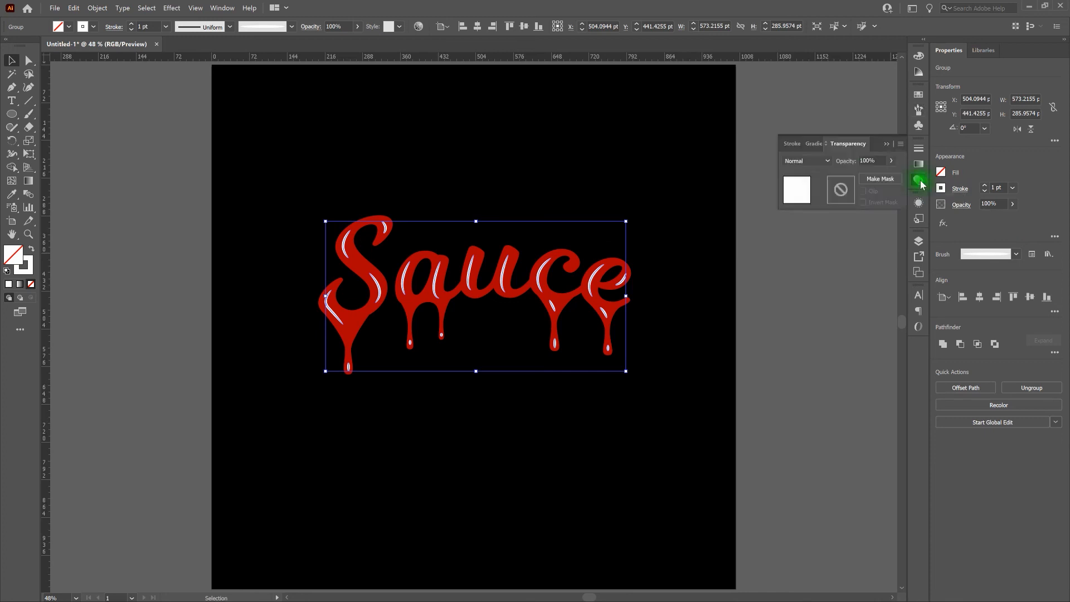
click(228, 7)
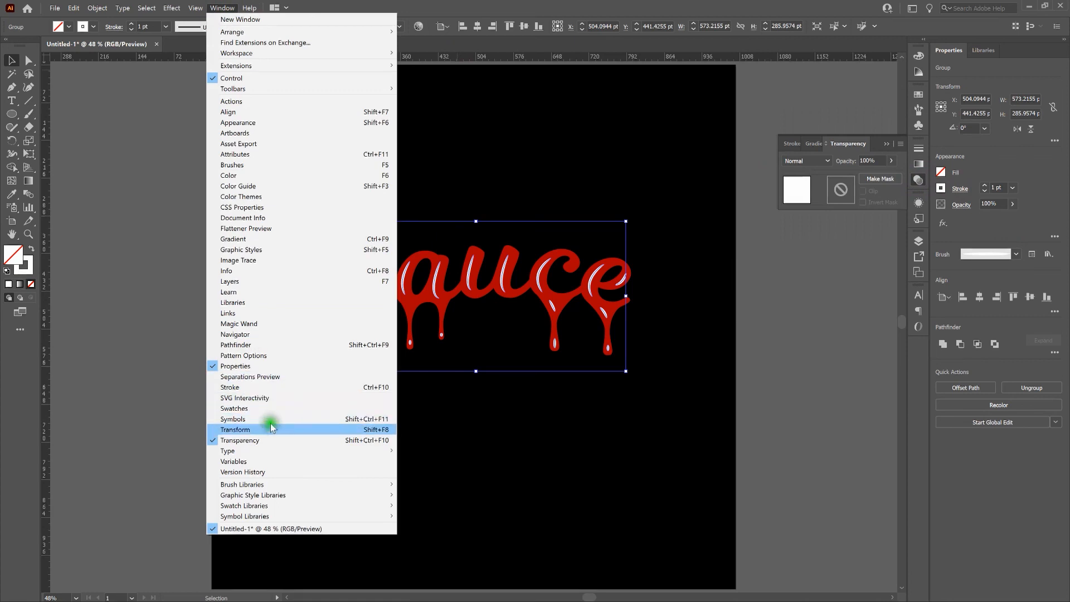
click(281, 441)
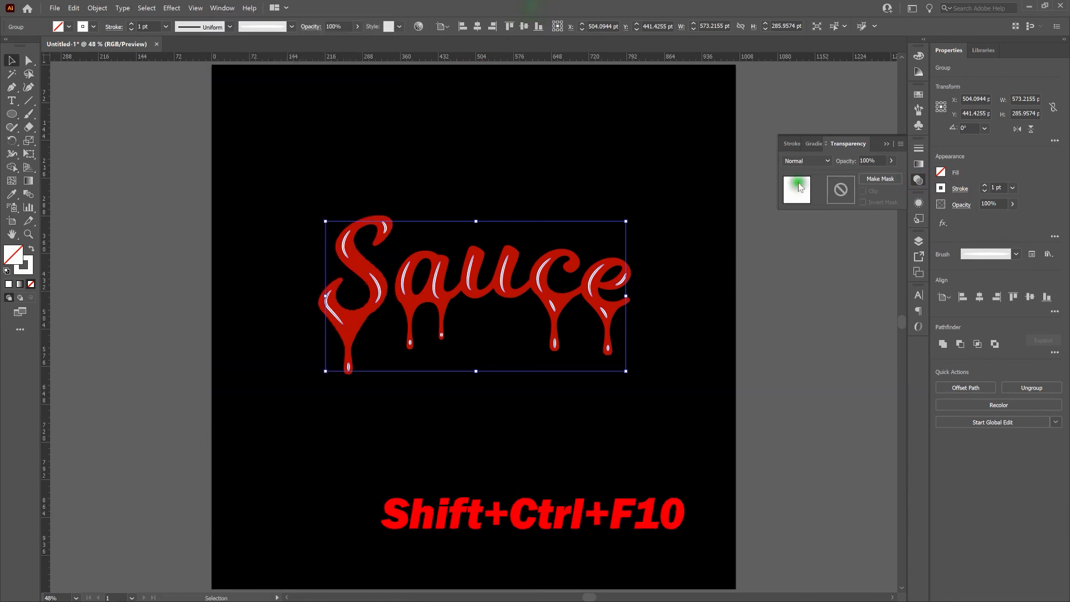
click(854, 160)
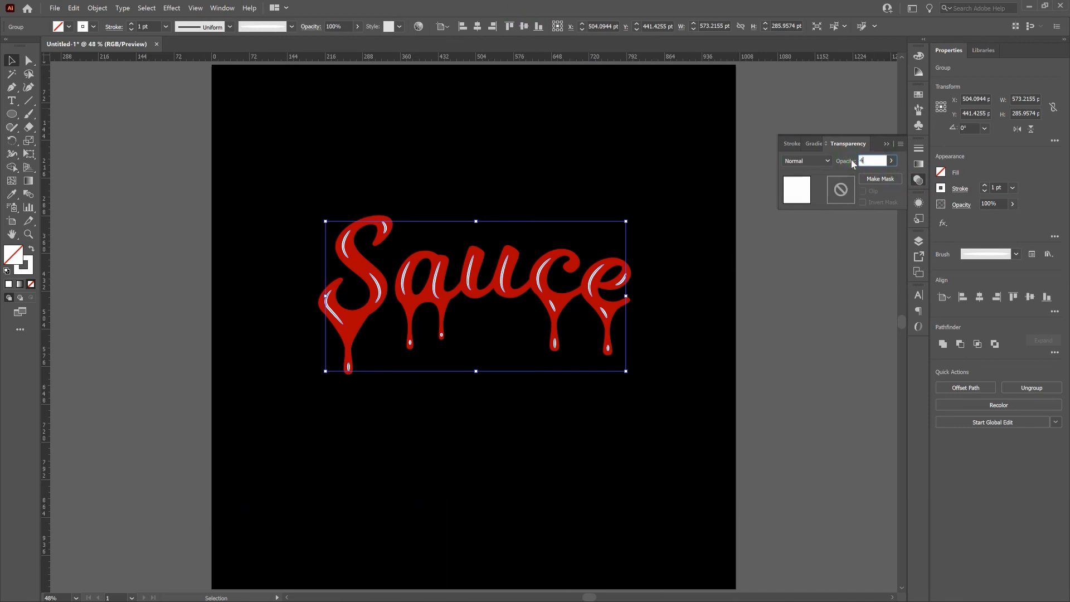
key(Return)
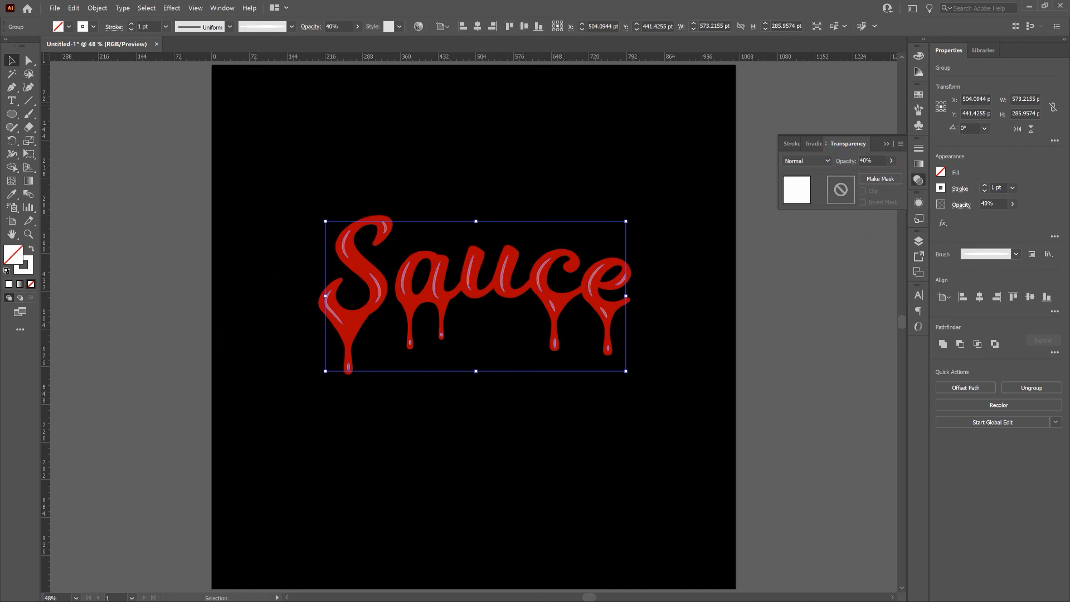
click(564, 104)
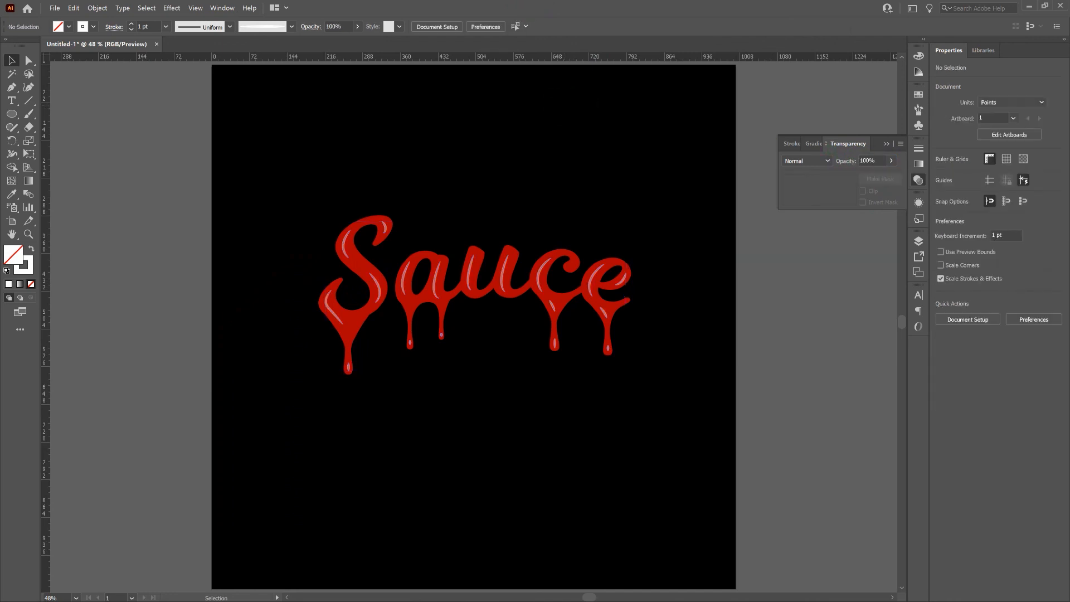